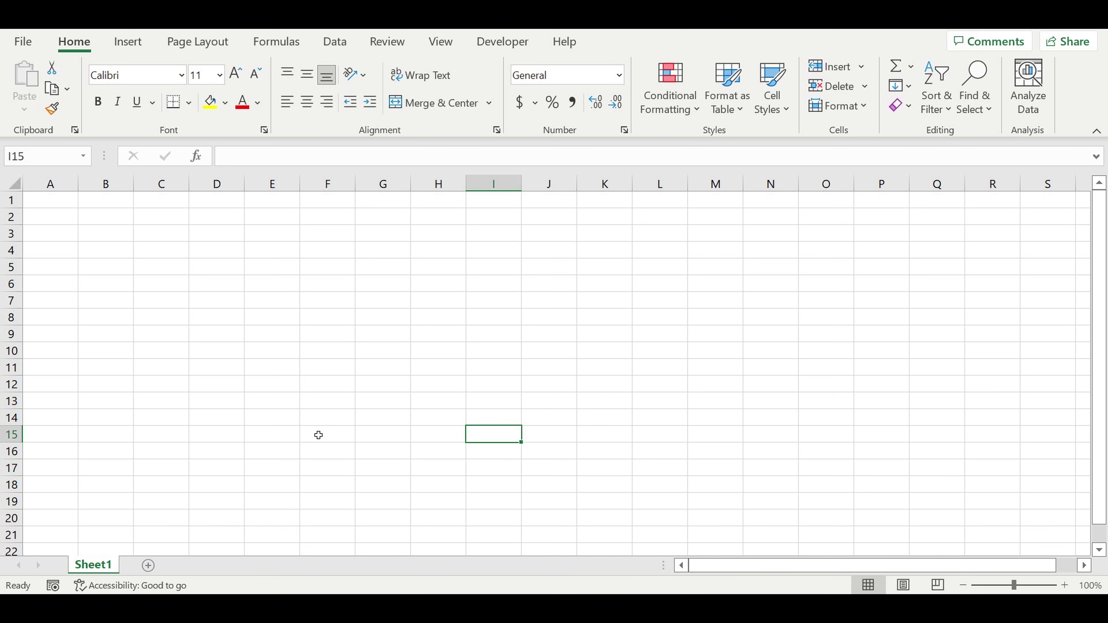
- Format all worksheet cells as Number with 0 decimal places, the 1000 separator, and negatives in red parentheses
left_click(7, 188)
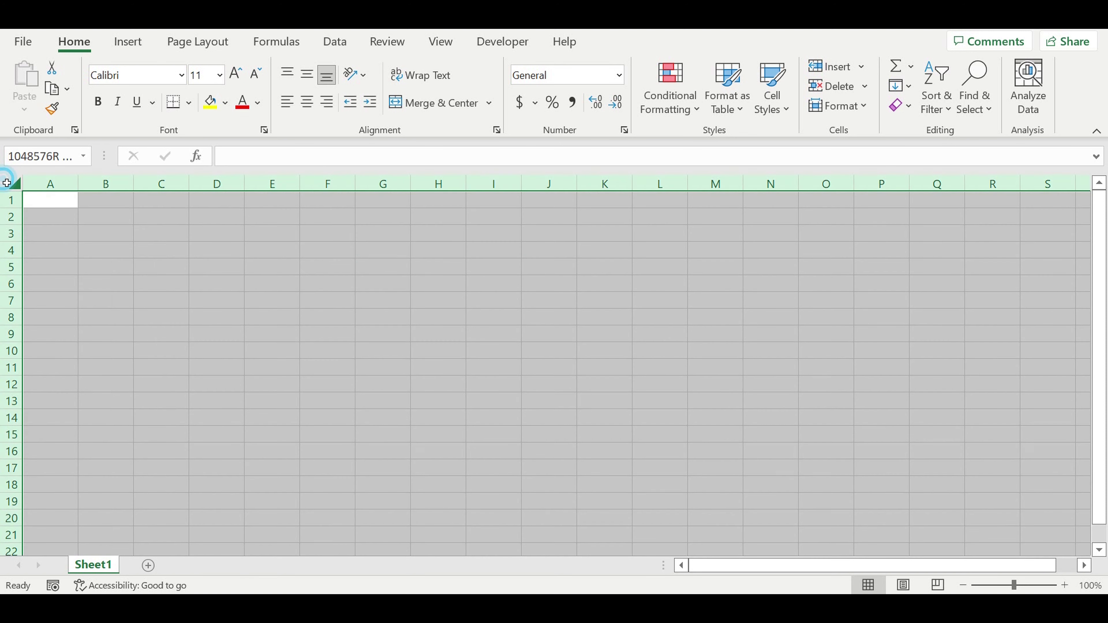
right_click(7, 188)
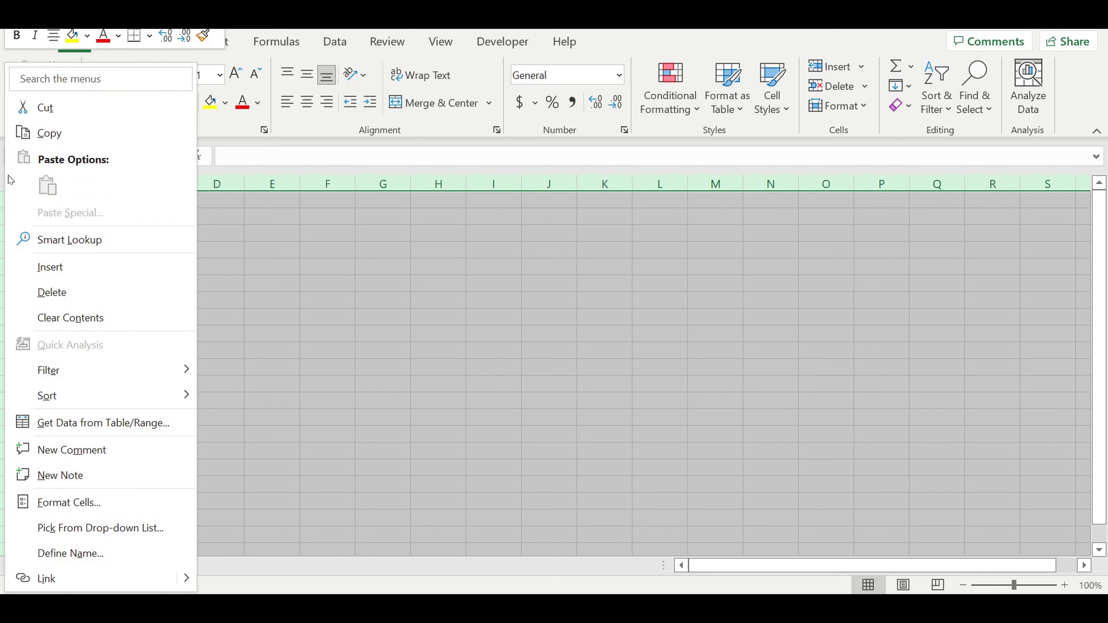
left_click(90, 502)
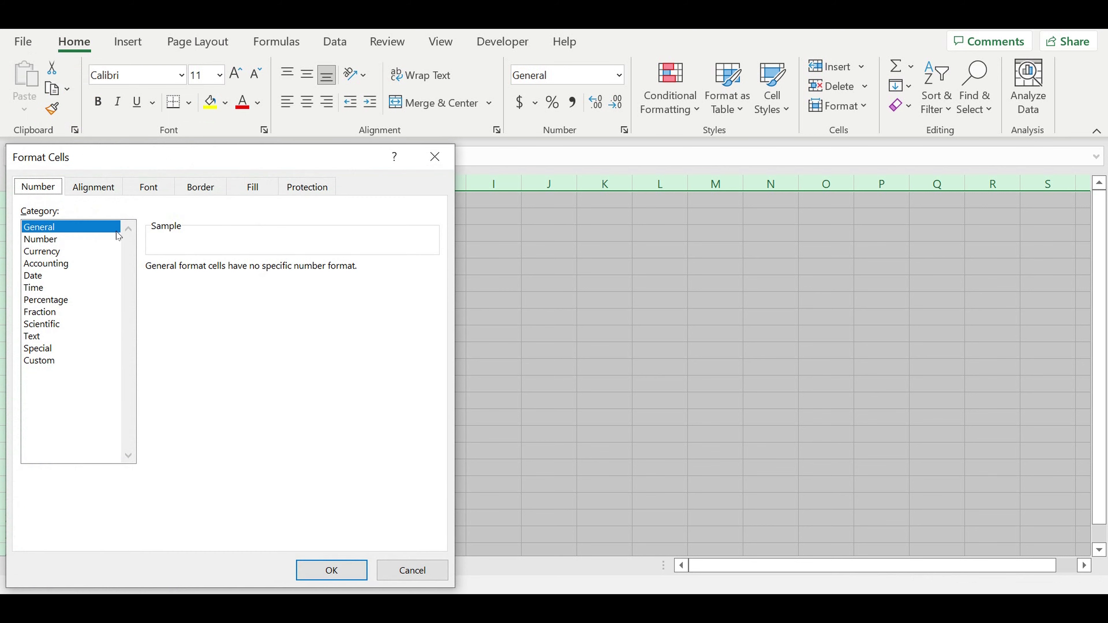
left_click(51, 239)
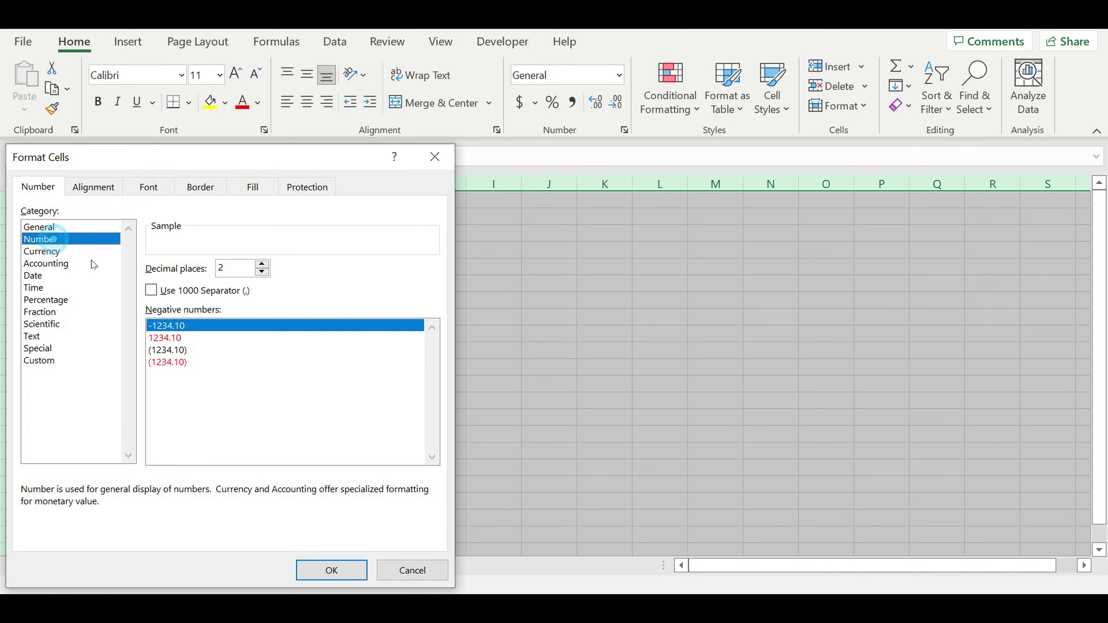
left_click(262, 271)
left_click(261, 272)
left_click(151, 290)
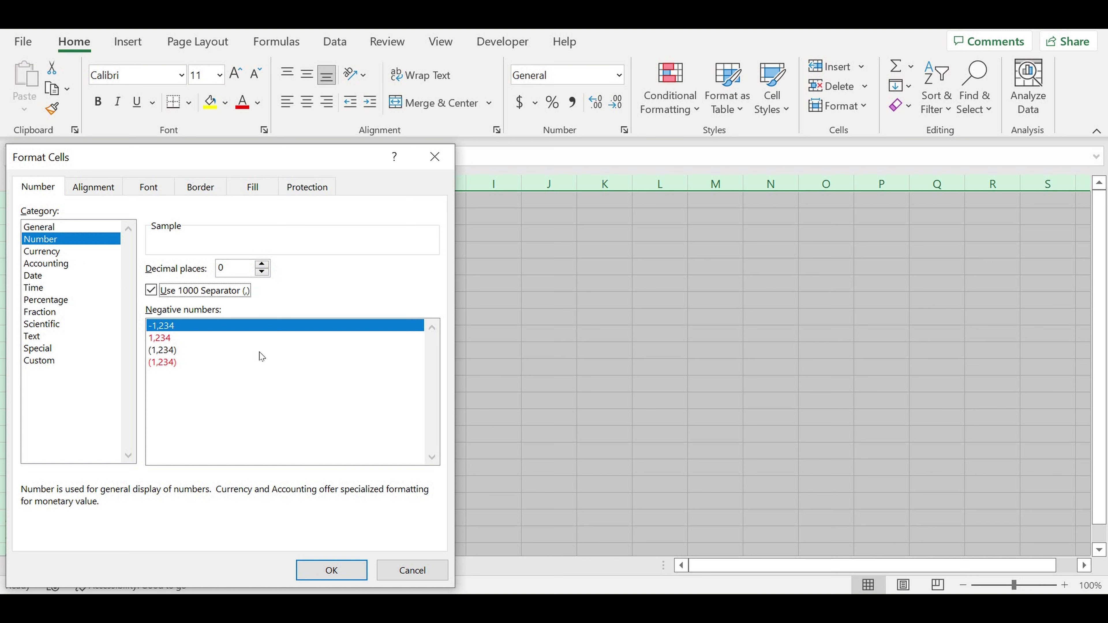
left_click(179, 365)
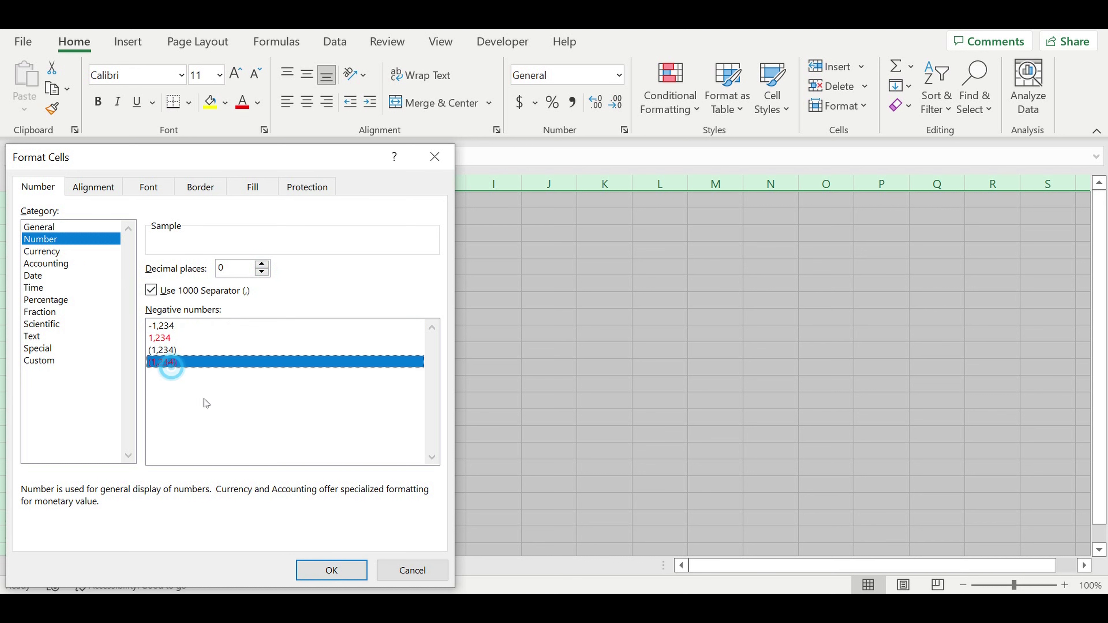
left_click(330, 570)
left_click(265, 322)
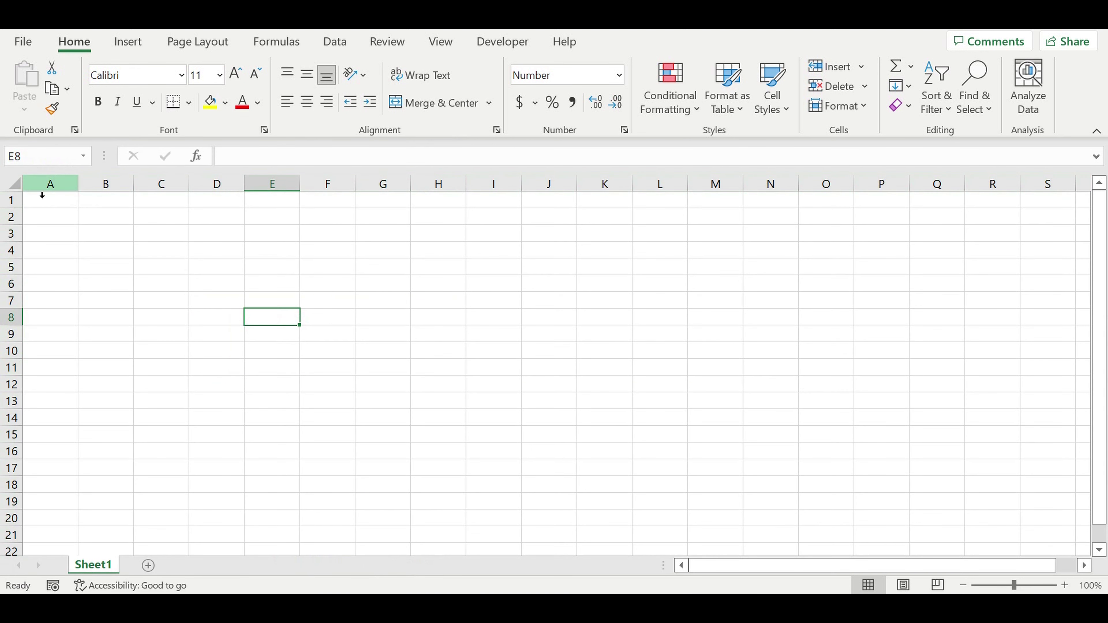
- Apply all borders to every cell in the worksheet
left_click(12, 184)
left_click(188, 102)
left_click(197, 284)
- Set the font of the whole worksheet to Arial, size 7
left_click(209, 79)
type("7")
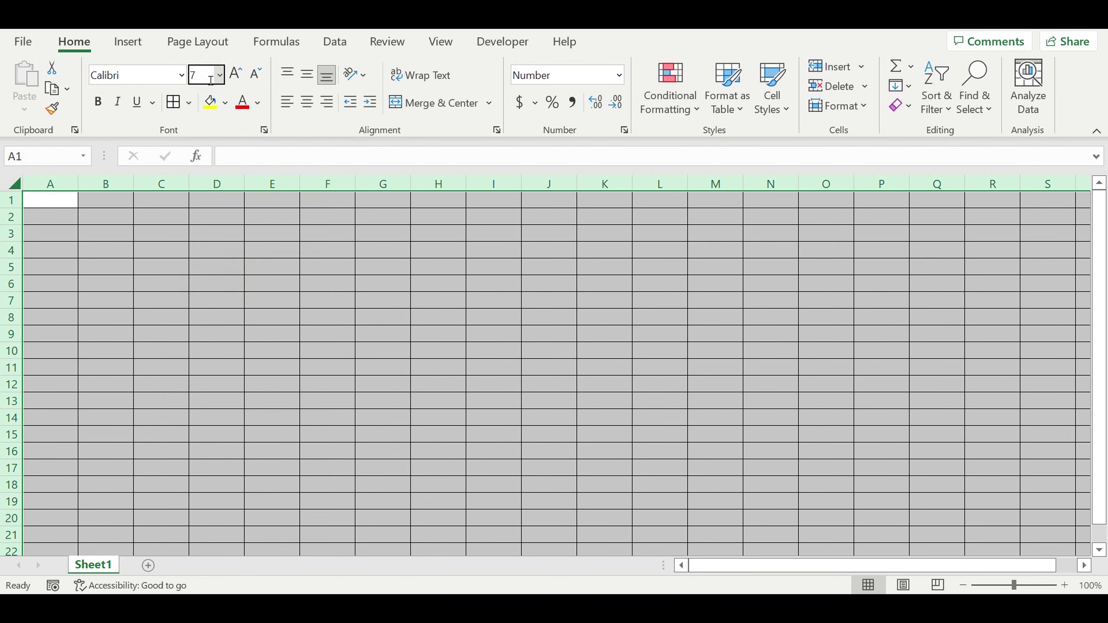
key("Return")
left_click(181, 75)
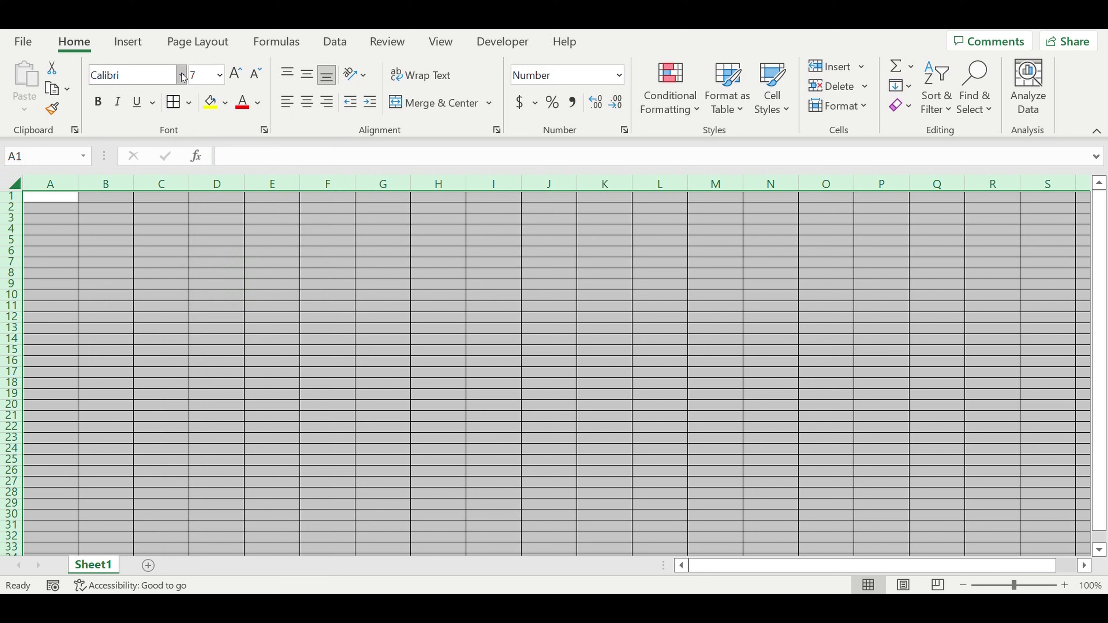
left_click(182, 76)
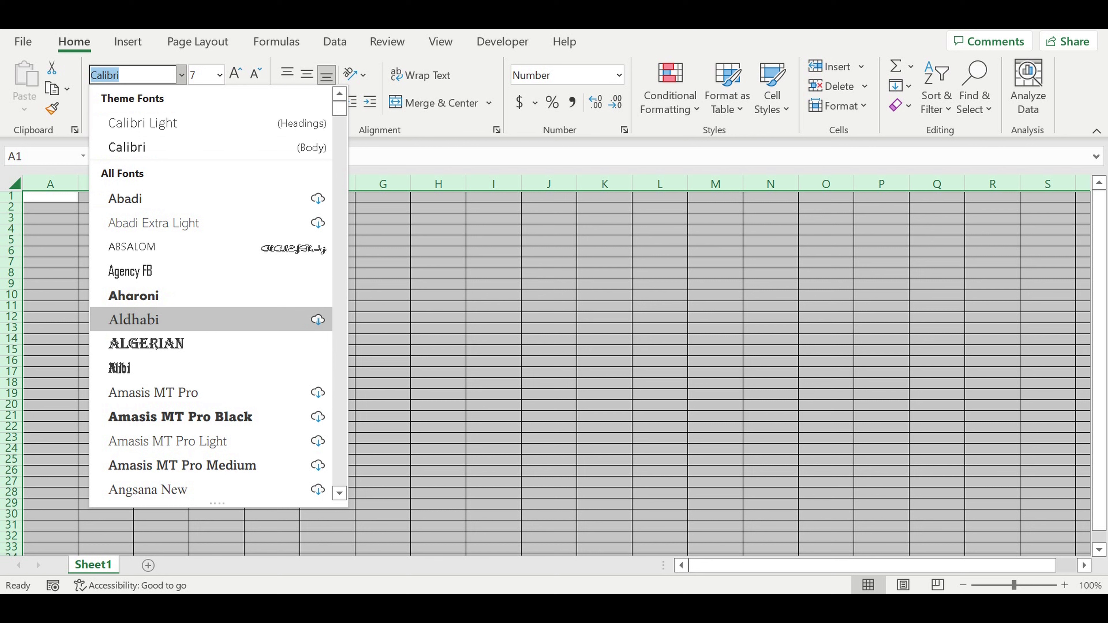
type("Arial")
key("Return")
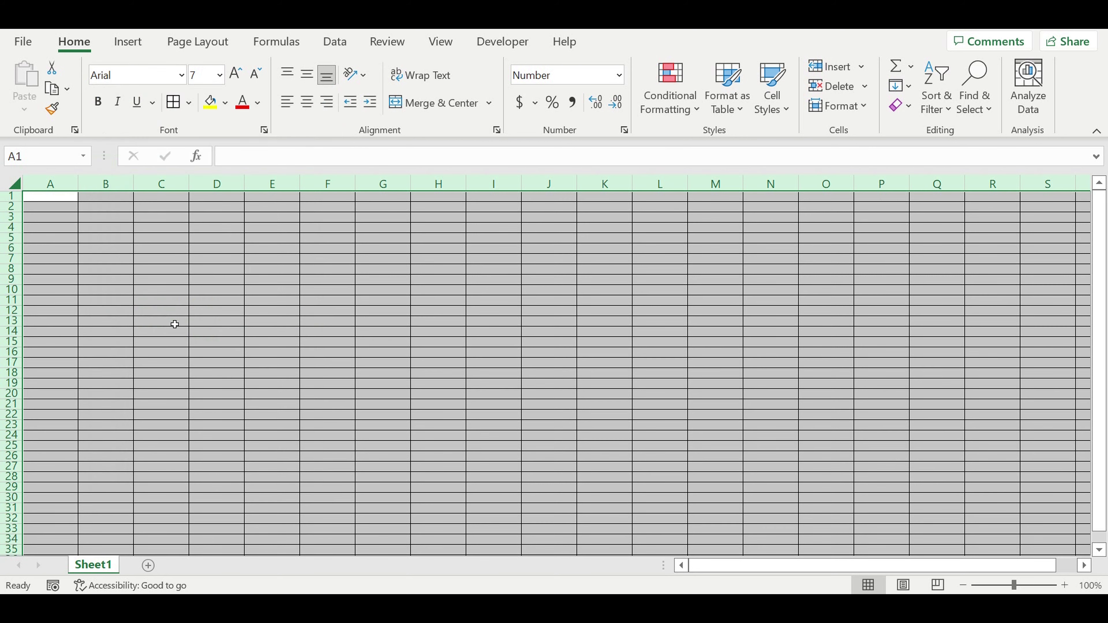
- Freeze the first column and widen column A slightly
left_click(51, 182)
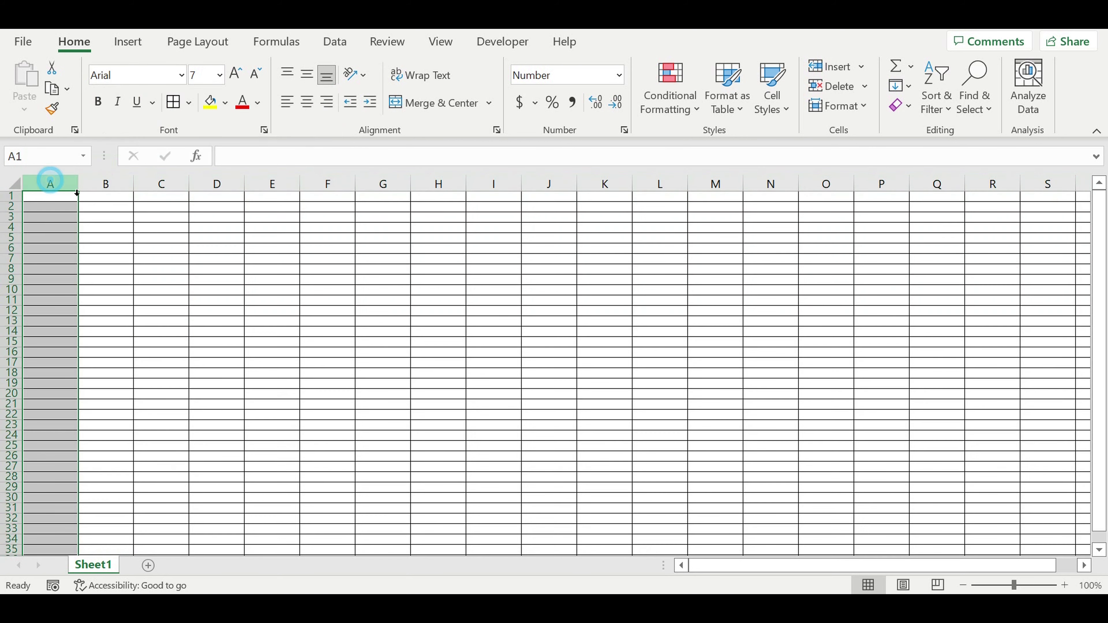
left_click(441, 41)
left_click(738, 109)
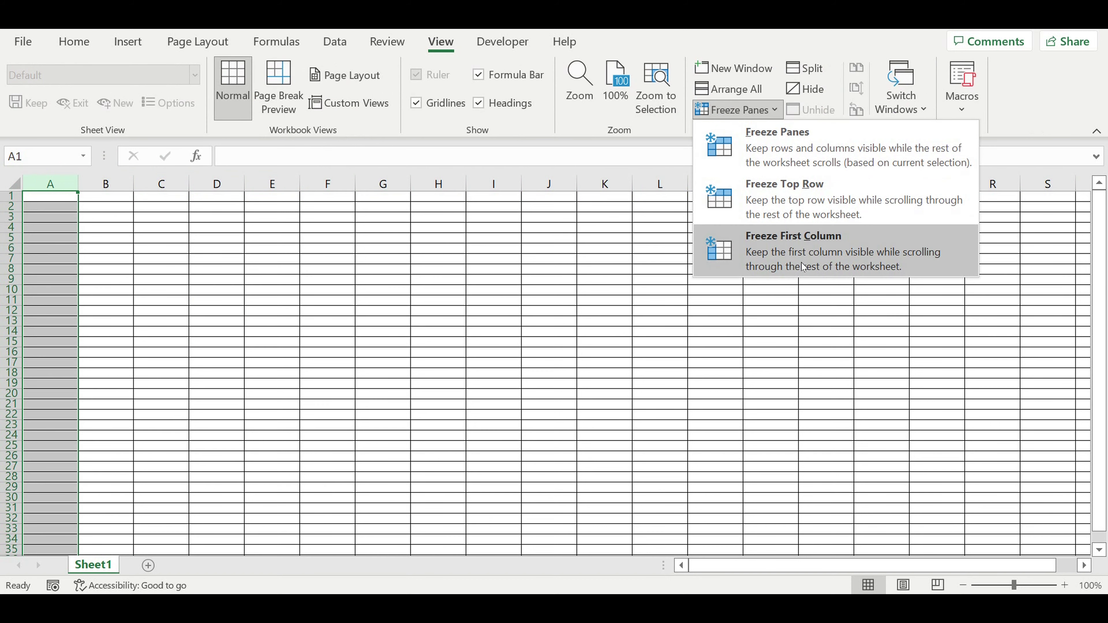
left_click(795, 253)
left_click(383, 260)
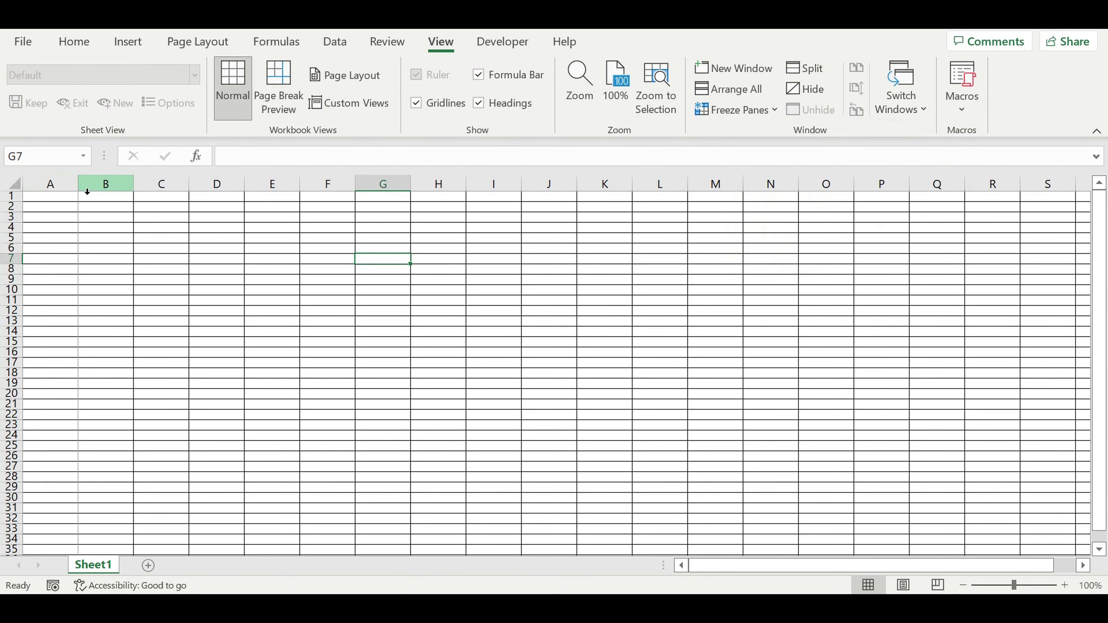
left_click_drag(79, 193, 99, 192)
left_click(170, 235)
- Enter 2 in cell A1 and make the entire worksheet bold
left_click(72, 196)
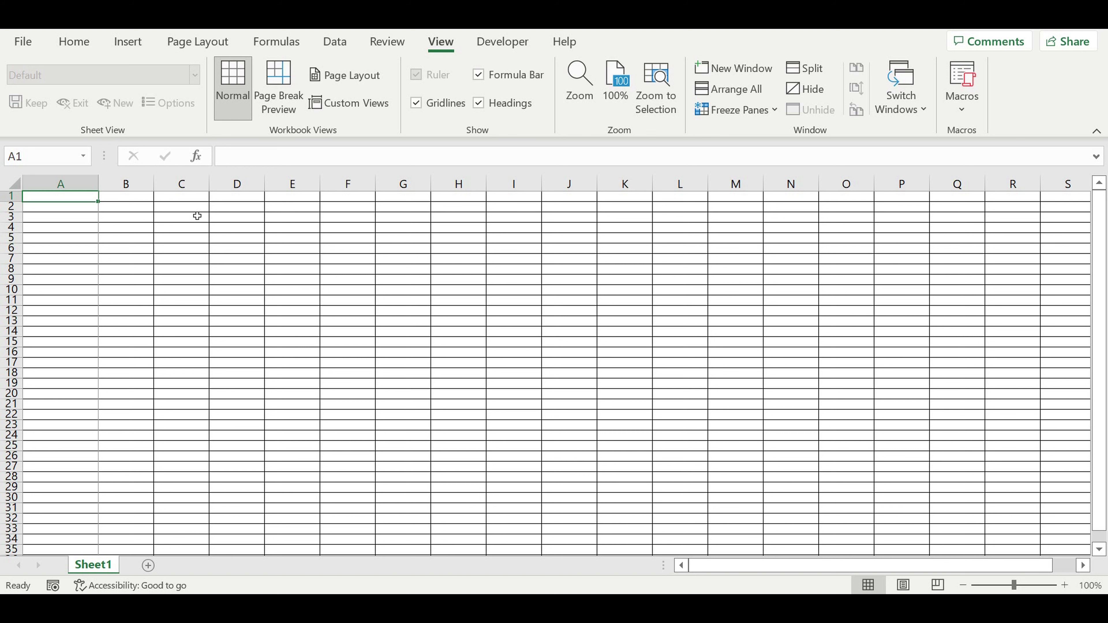
type("2")
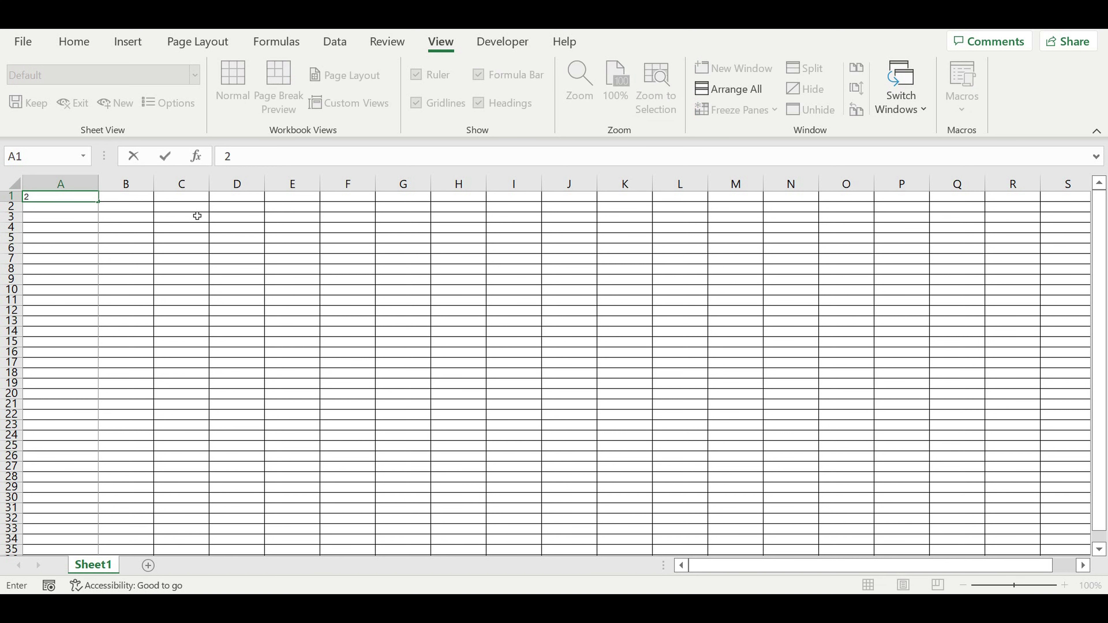
left_click(93, 253)
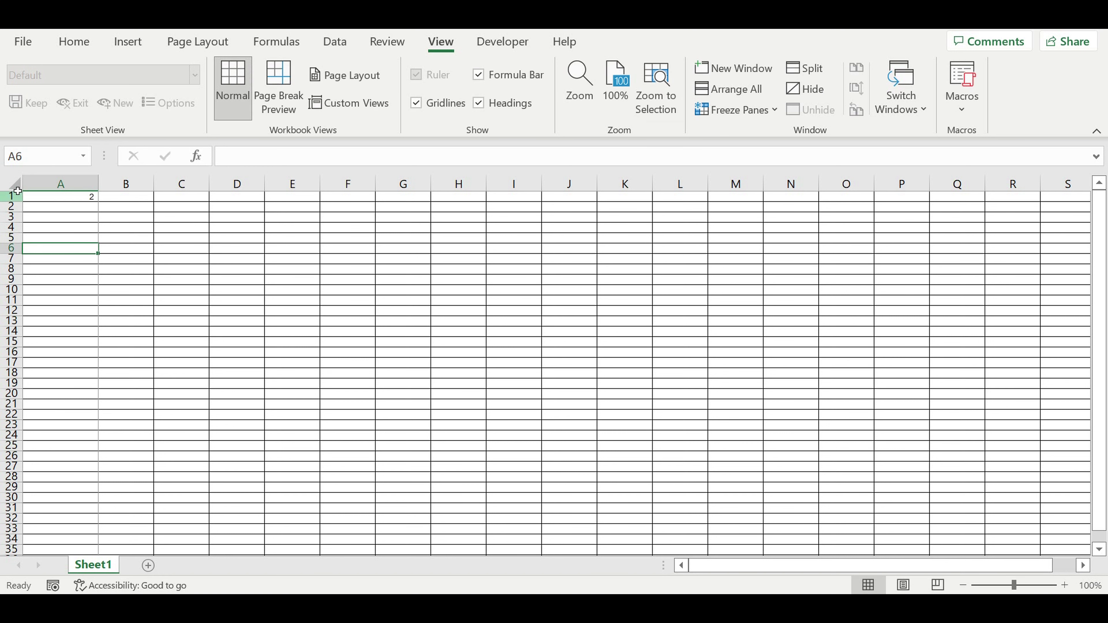
left_click(13, 186)
left_click(72, 42)
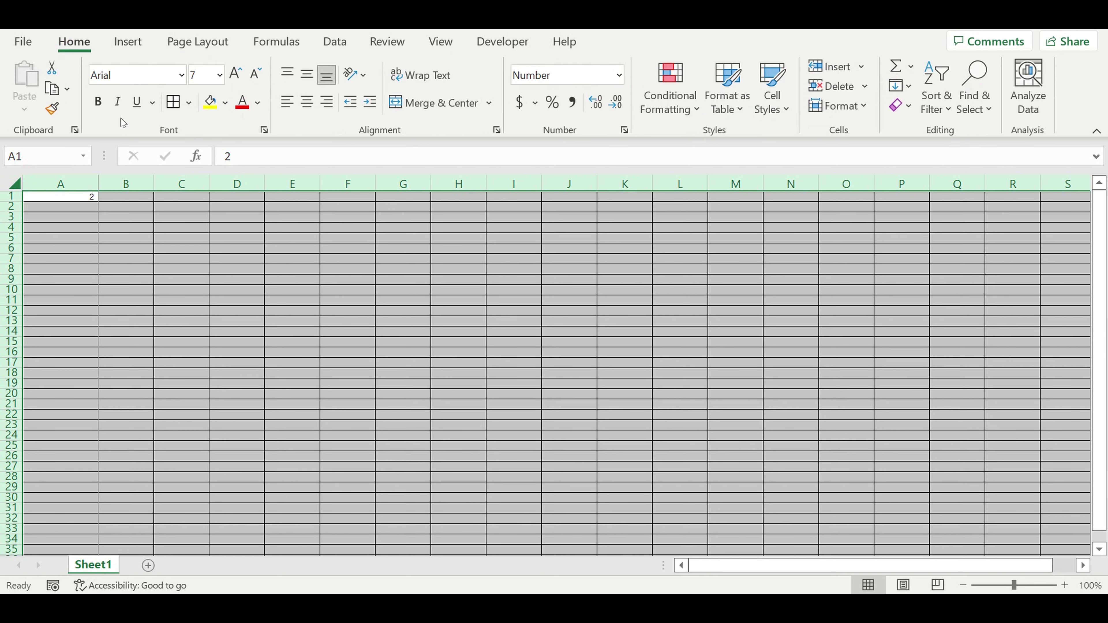
left_click(97, 102)
- Change the value in cell A1 to 2022
left_click(62, 196)
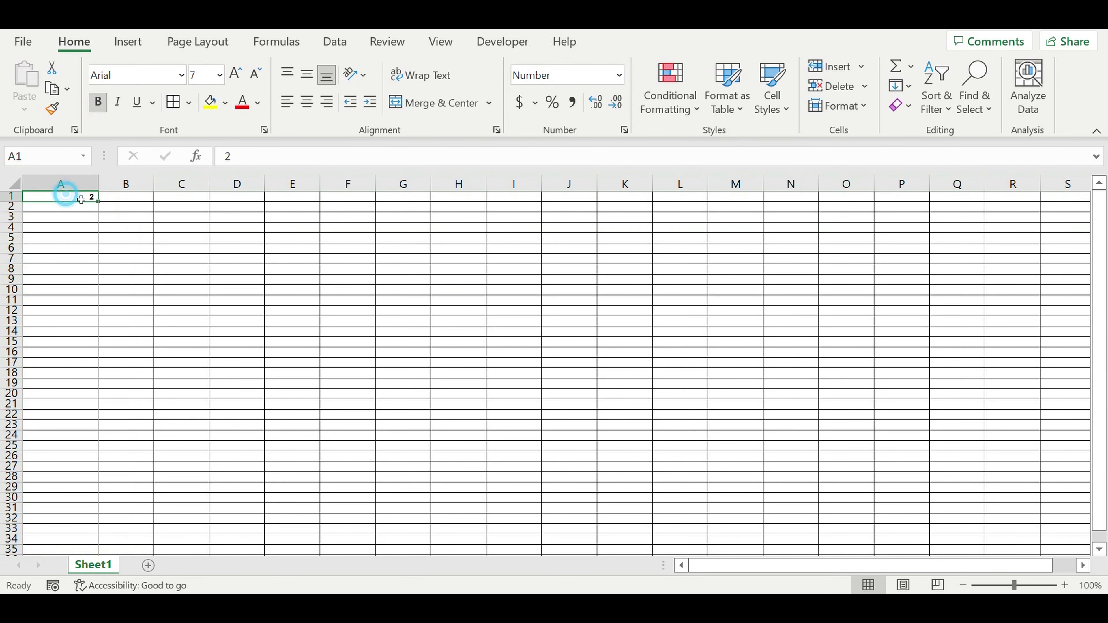
left_click(246, 160)
type("0")
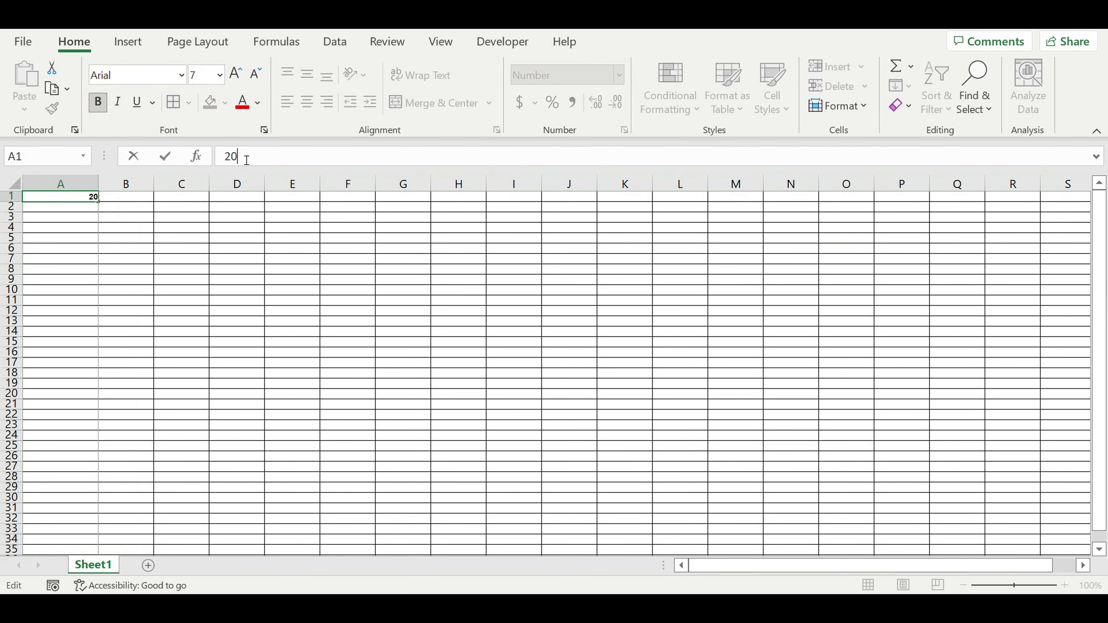
type("22")
key("Return")
- Enter the formula =A1+1 in cell A2 and fill it down through A10
type("=A1+1")
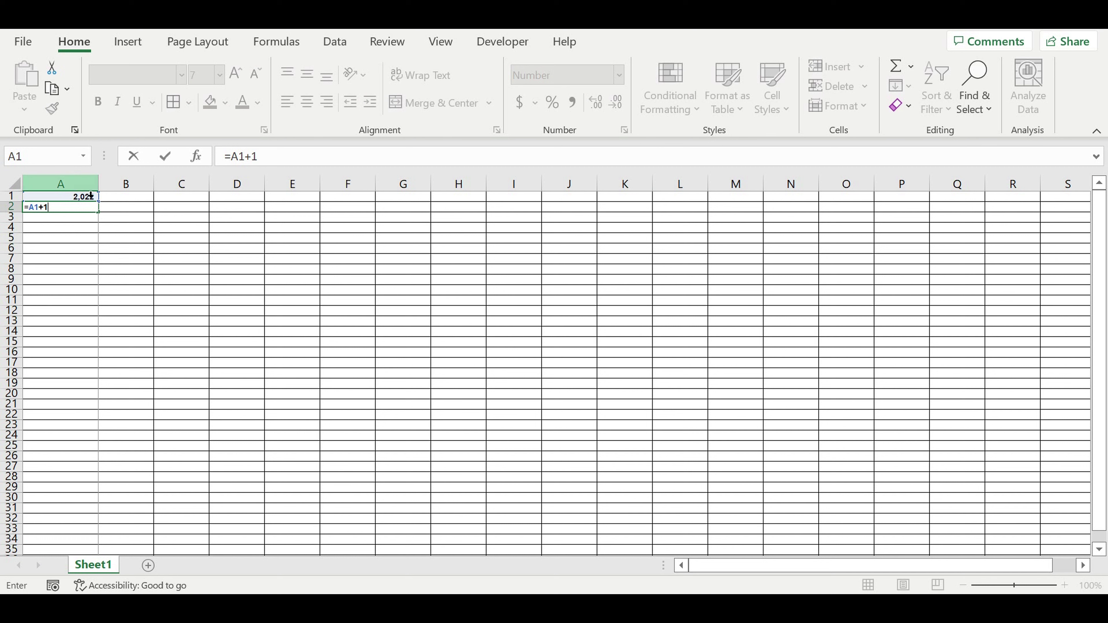
key("Return")
left_click(84, 209)
left_click_drag(99, 212, 79, 302)
left_click(161, 241)
- Give cell A1 a light blue fill and a white font color
left_click(80, 201)
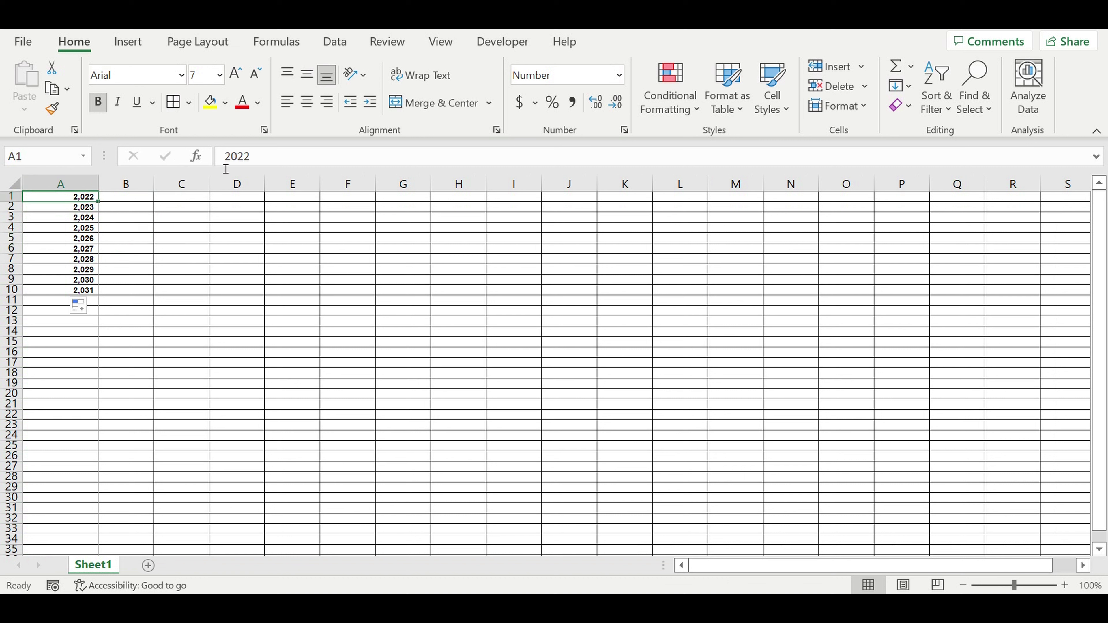
left_click(225, 103)
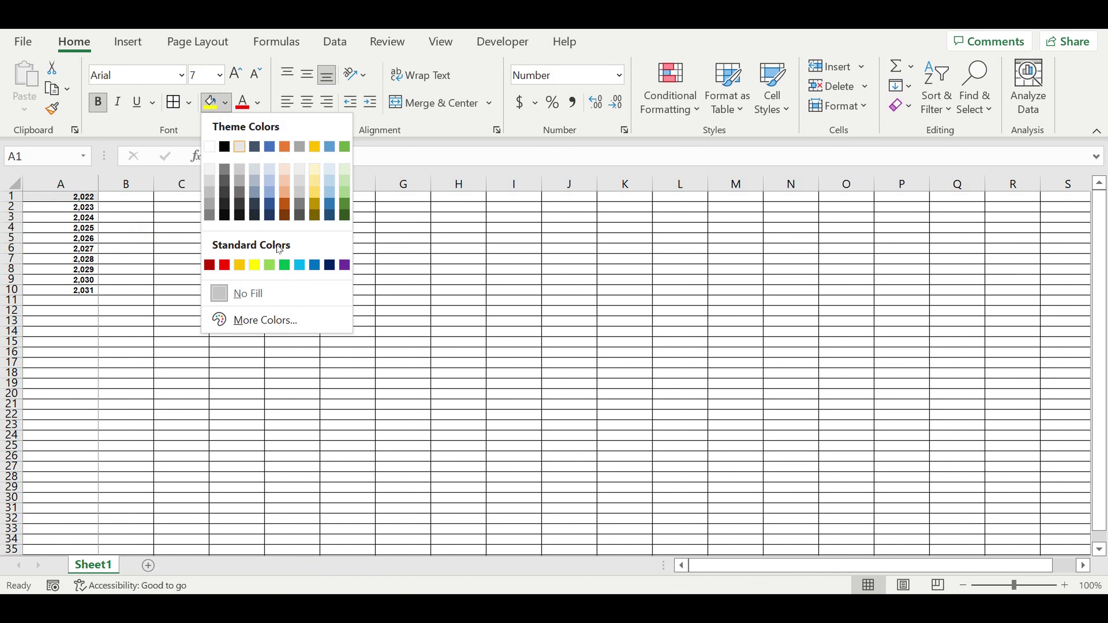
left_click(299, 265)
left_click(257, 103)
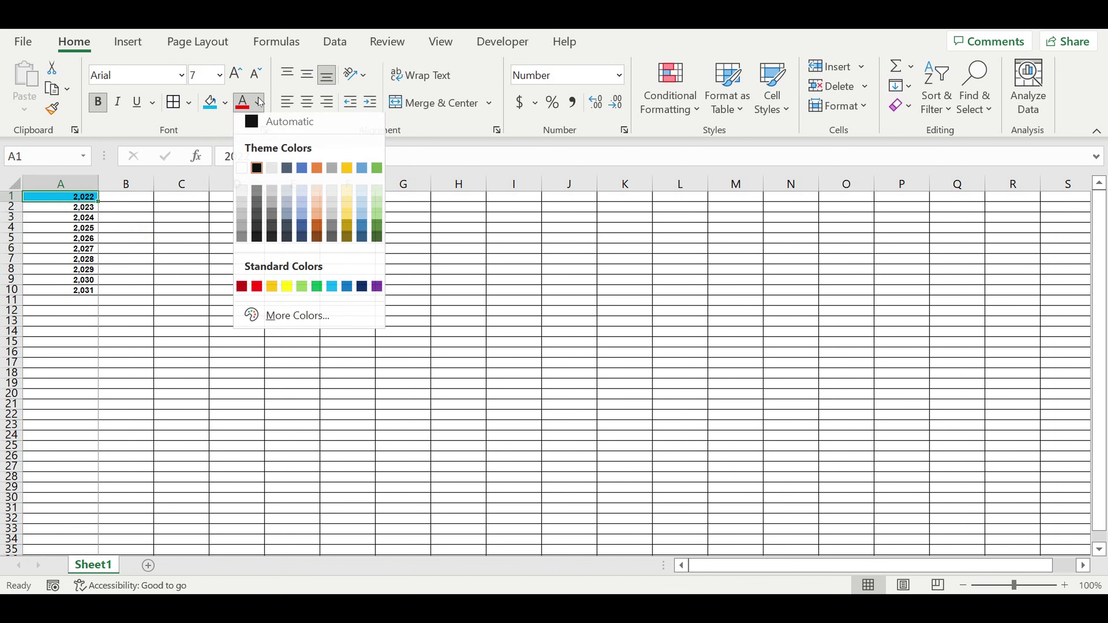
left_click(247, 170)
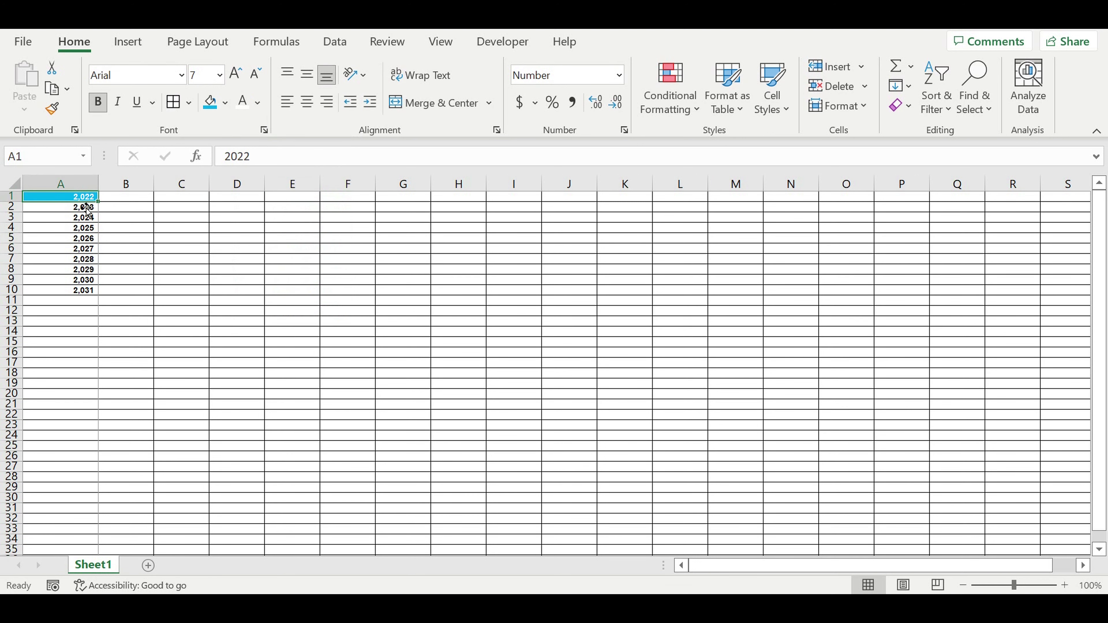
- Remove the 1000 separator from the number format of the years in A1:A10
left_click_drag(70, 199, 76, 290)
right_click(75, 259)
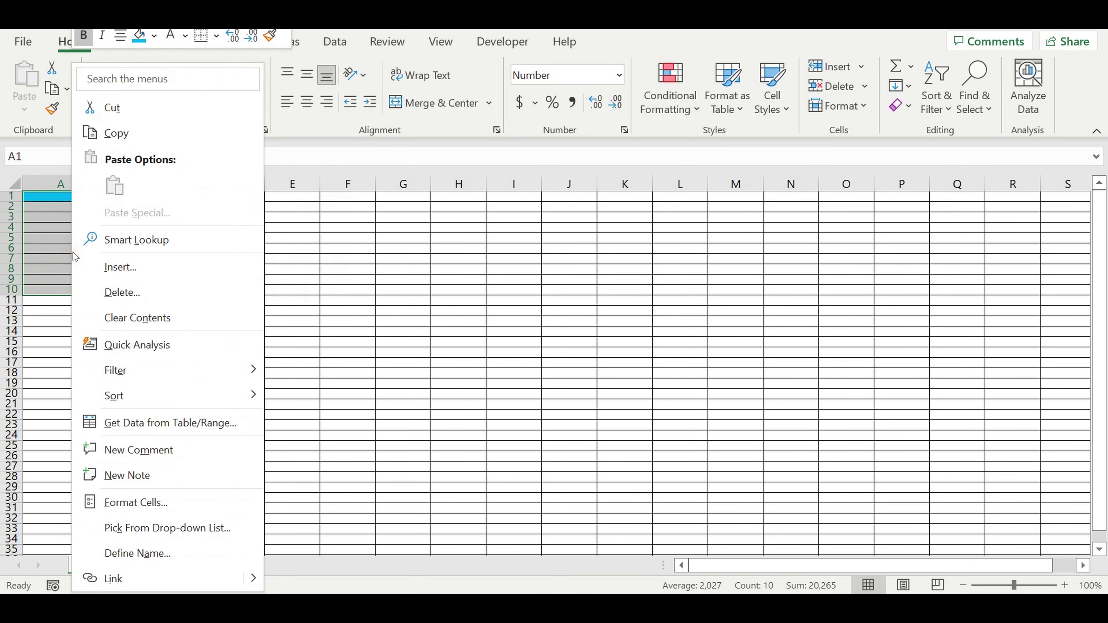
left_click(140, 500)
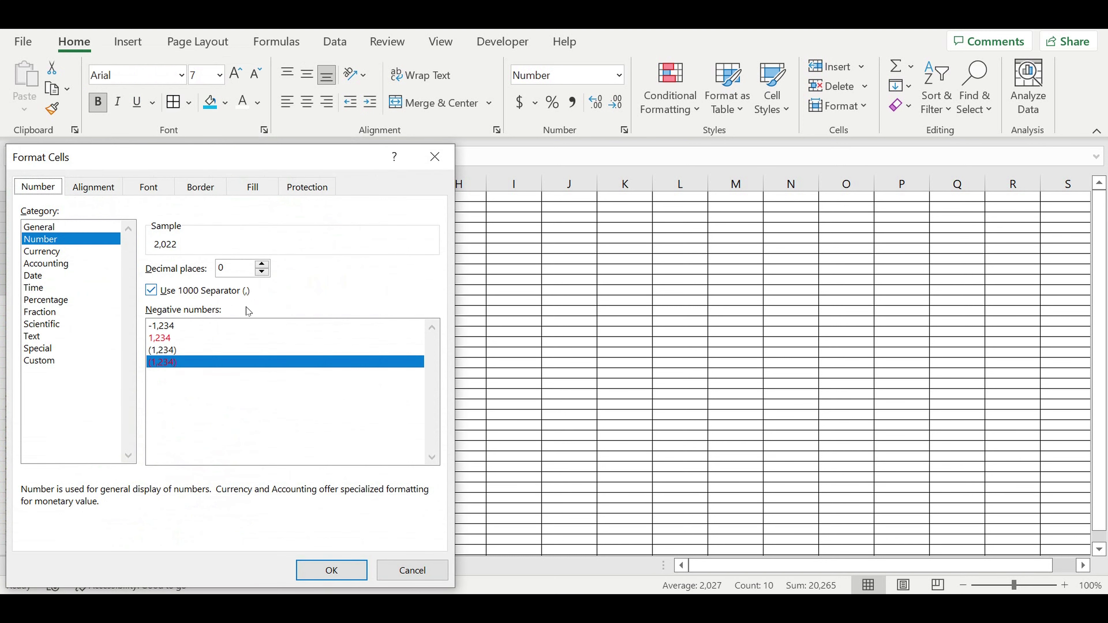
left_click(152, 290)
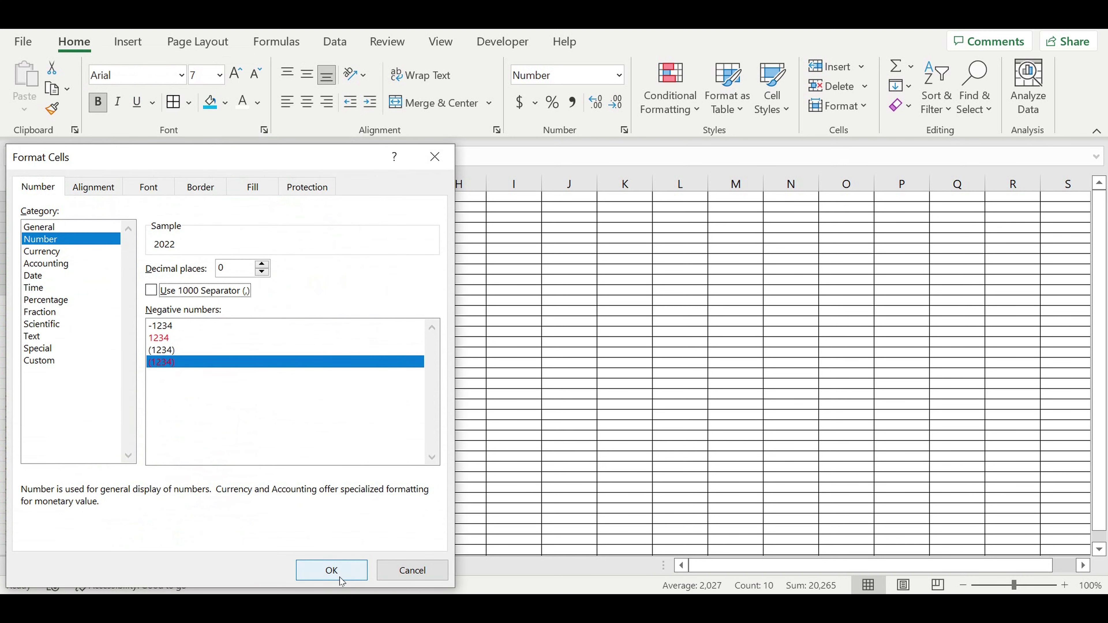
left_click(330, 569)
left_click(273, 393)
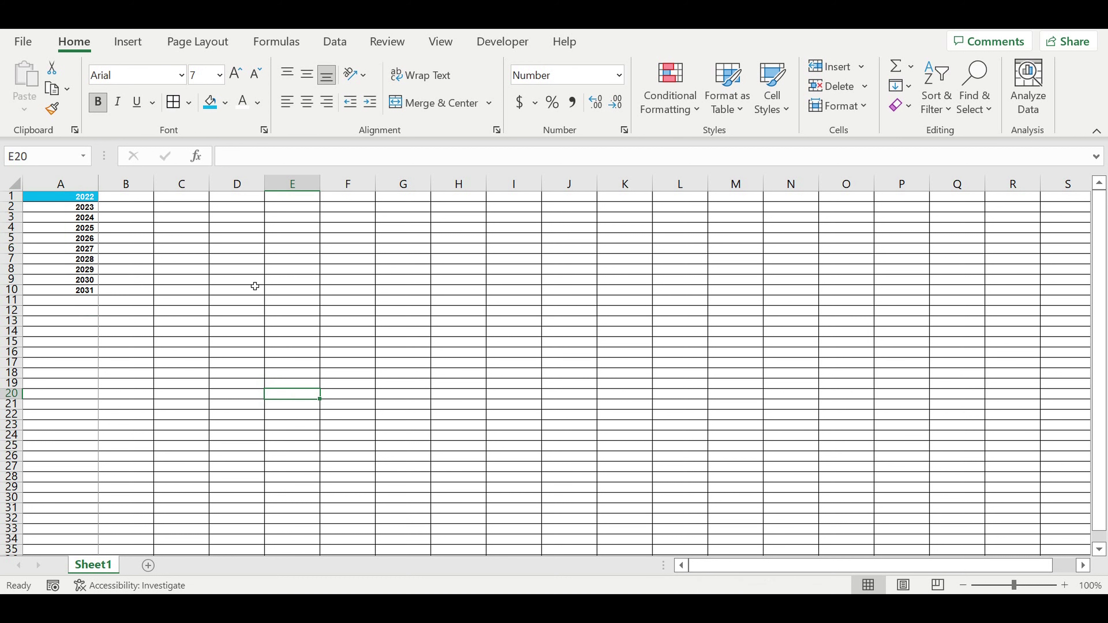
- Enter January in cell B1 and fill the month names down through December in B12
left_click(222, 260)
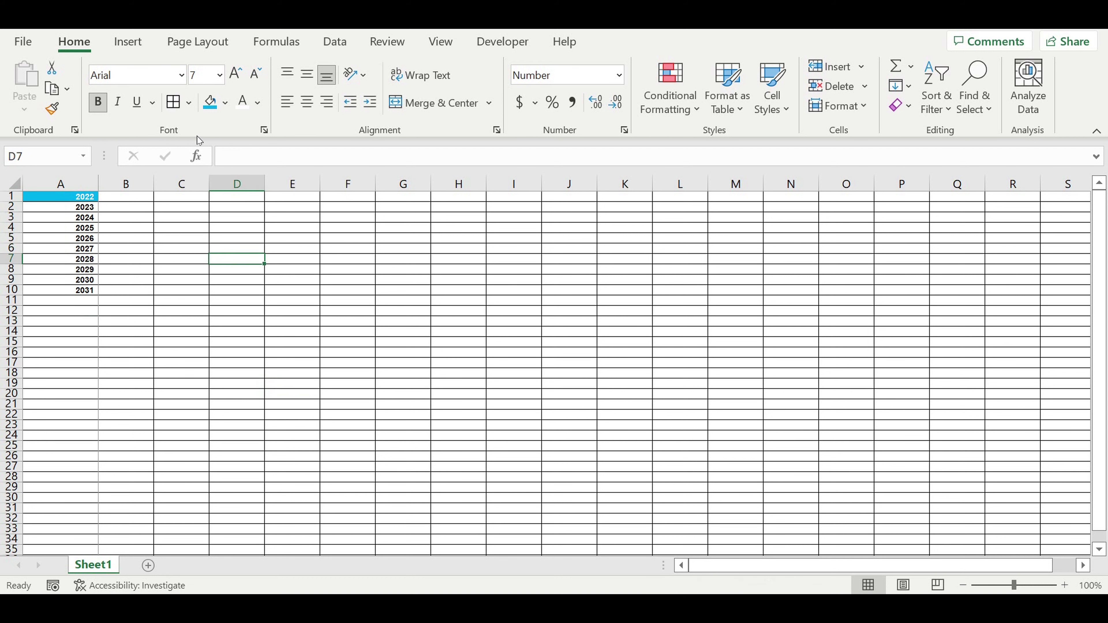
left_click(63, 198)
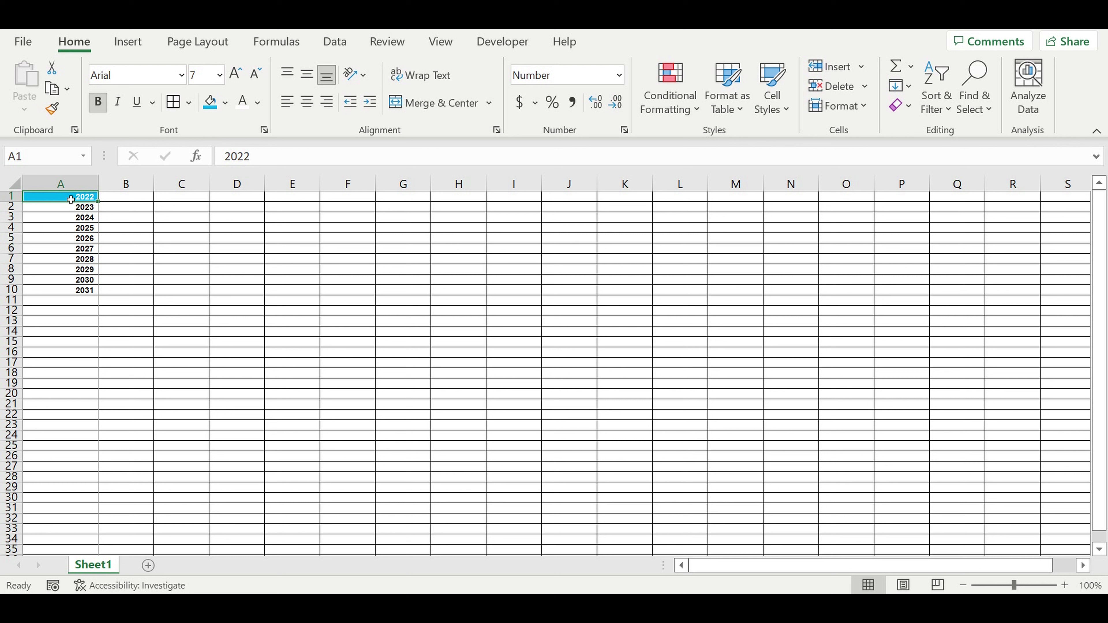
left_click(126, 207)
left_click(127, 199)
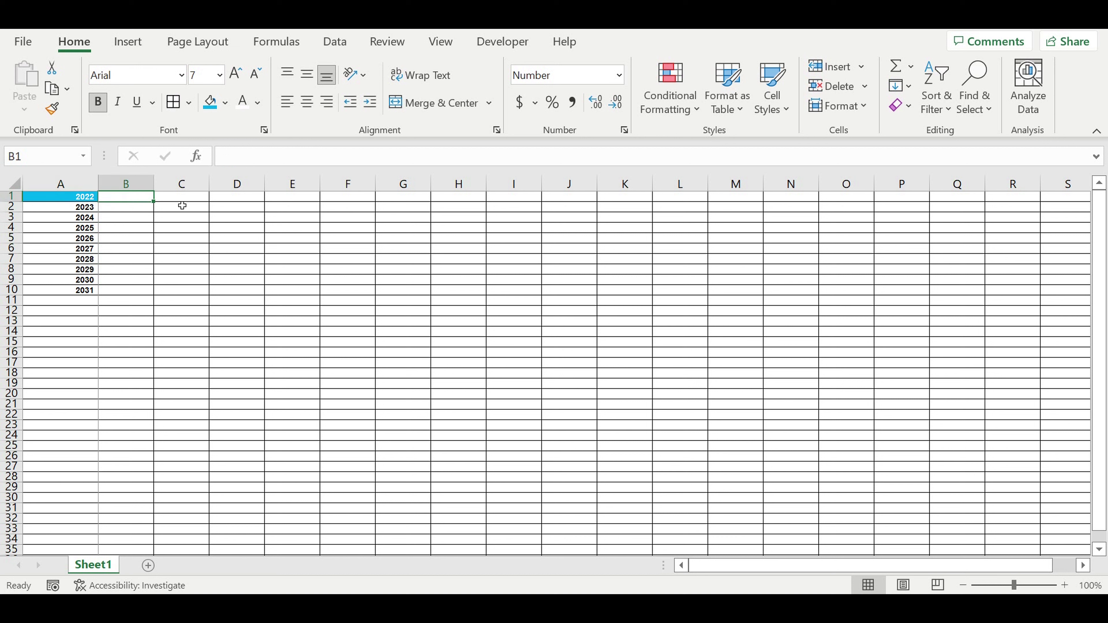
type("January")
key("Return")
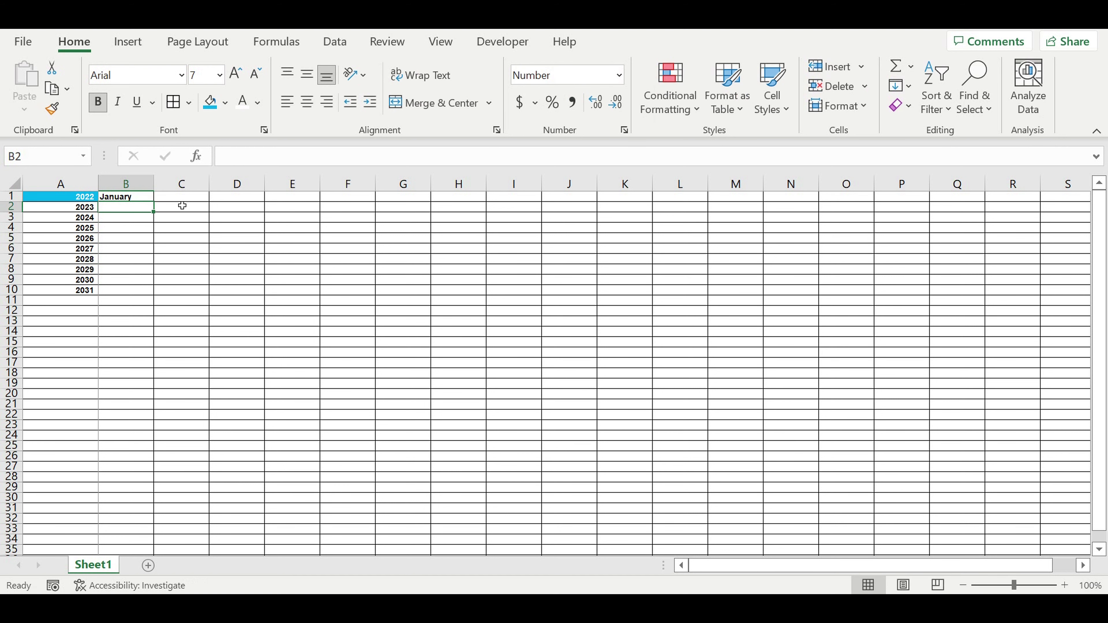
left_click(139, 198)
left_click_drag(153, 201, 144, 322)
left_click(235, 280)
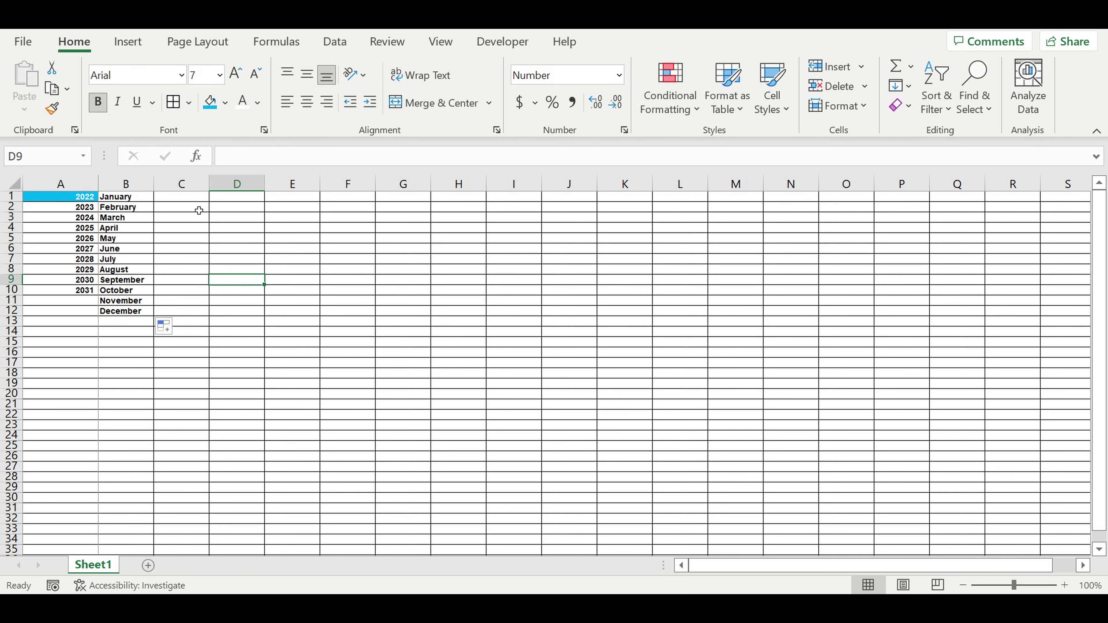
- Enter ON in cell C1 and OFF in cell C2
left_click(187, 198)
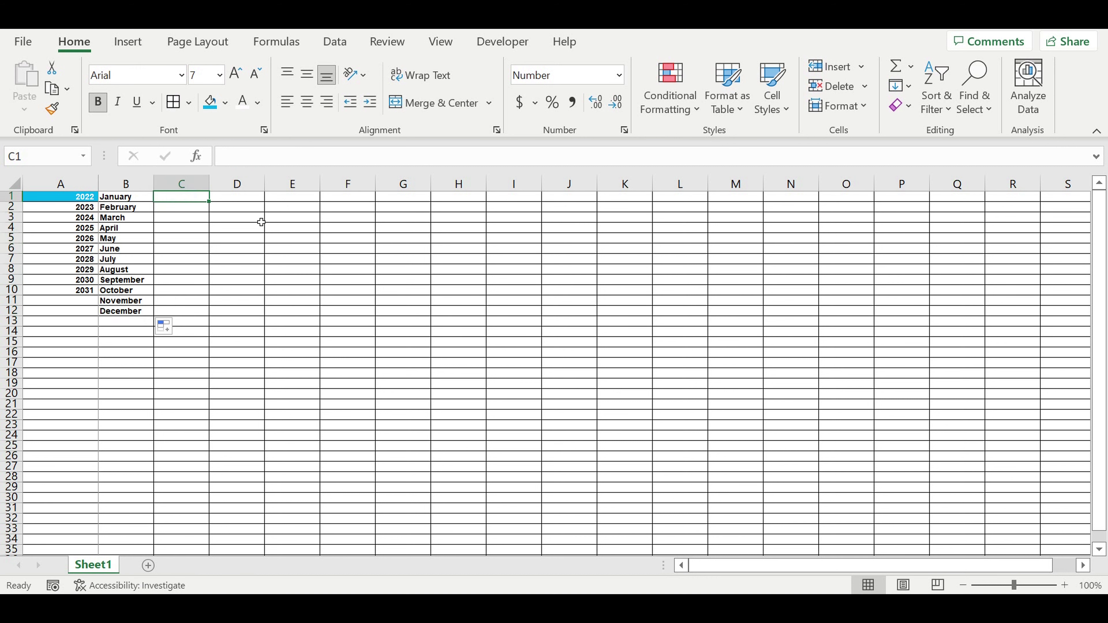
type("ON")
key("Return")
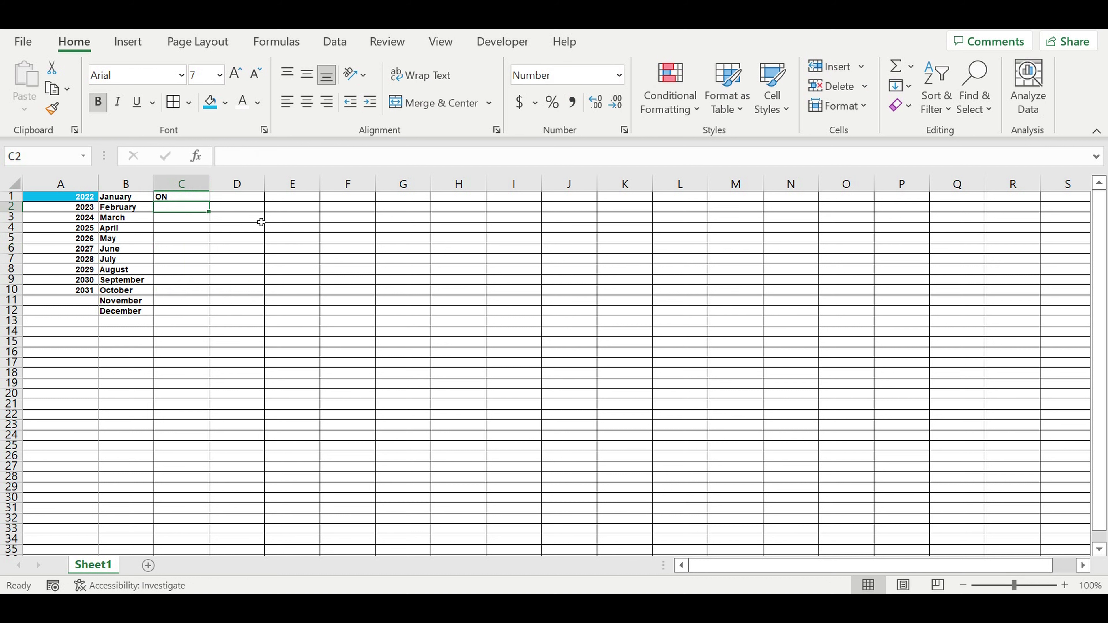
type("OFF")
key("Return")
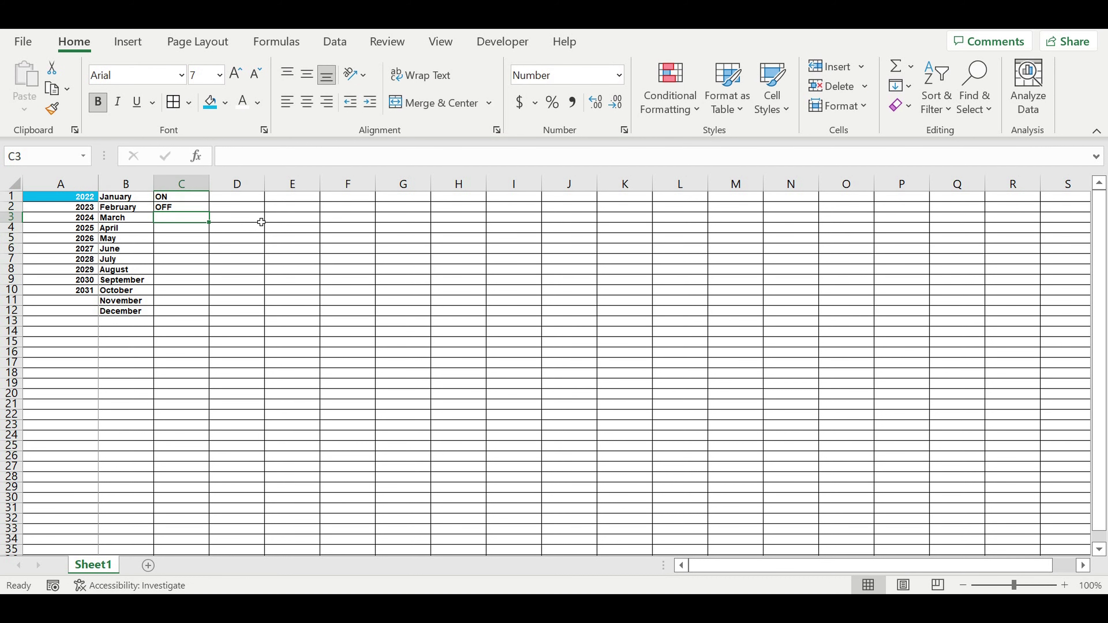
left_click(260, 280)
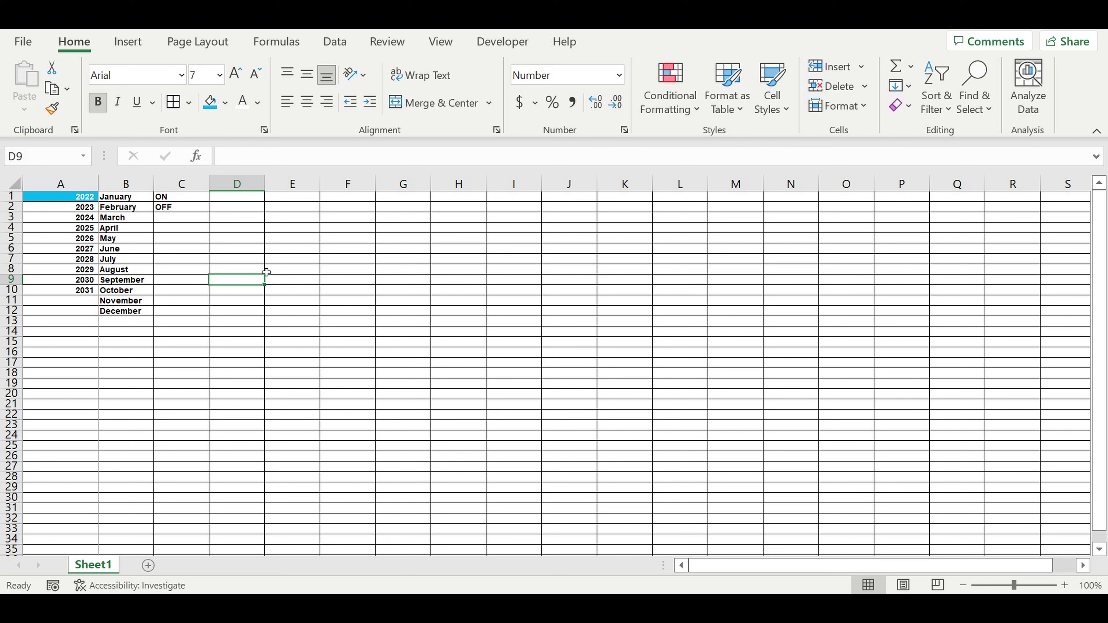
left_click_drag(179, 197, 177, 208)
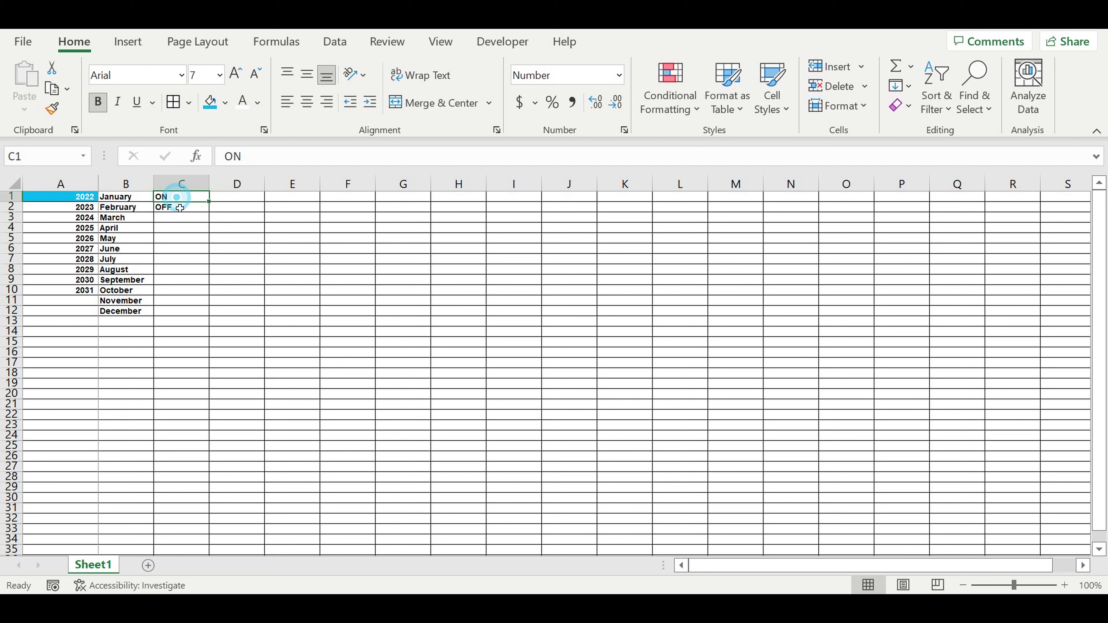
left_click(269, 300)
left_click(179, 195)
left_click(201, 280)
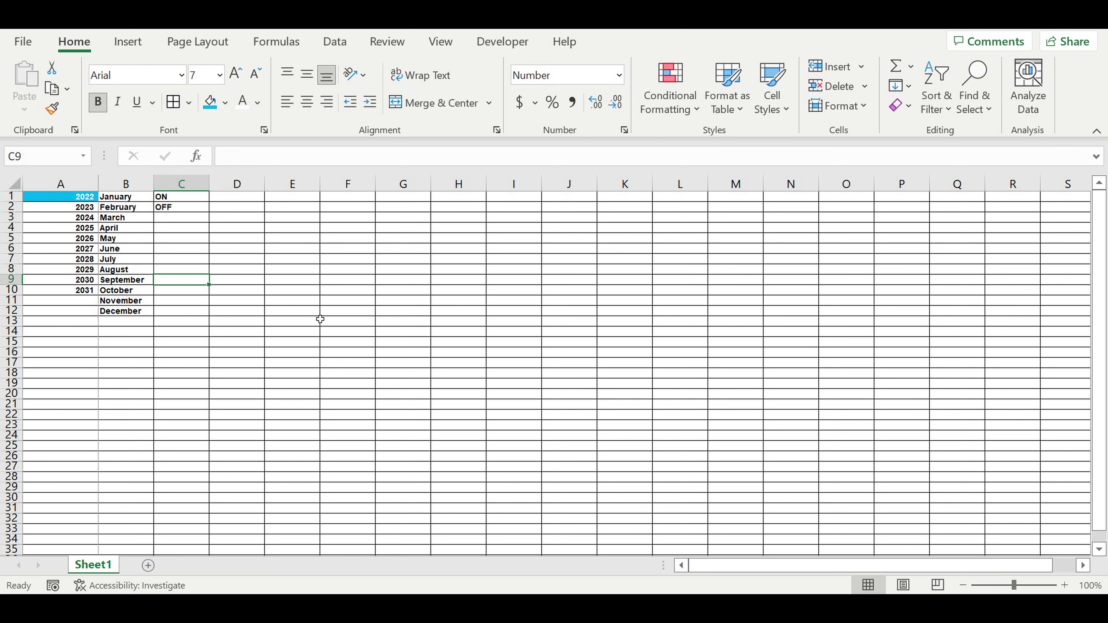
- Fill the whole of row 13 with black as a divider below the lists
left_click(12, 321)
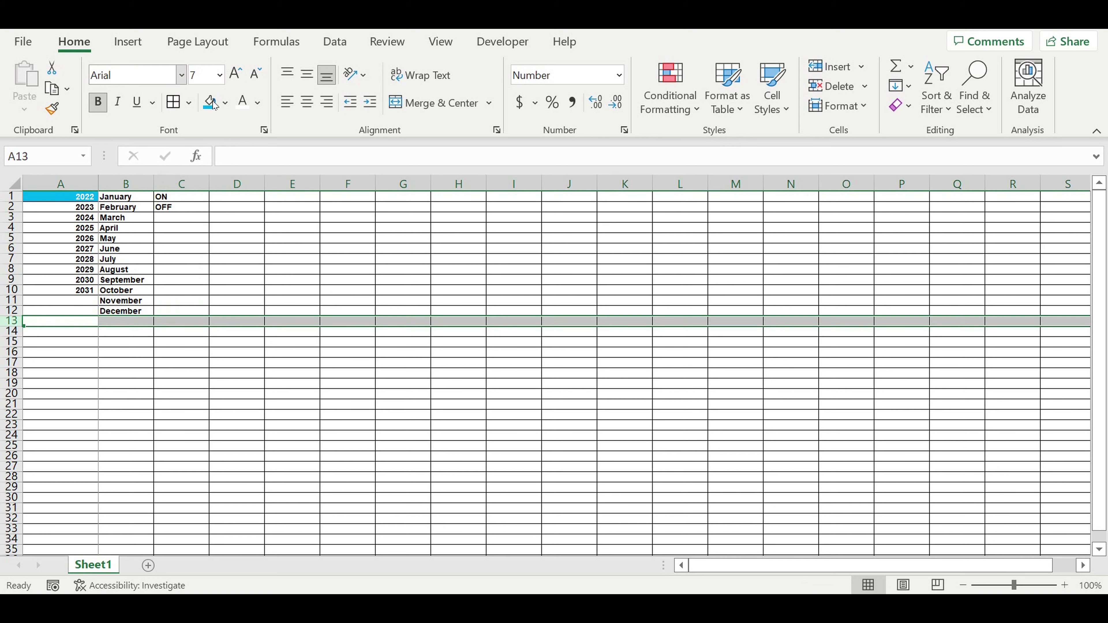
left_click(229, 106)
left_click(229, 148)
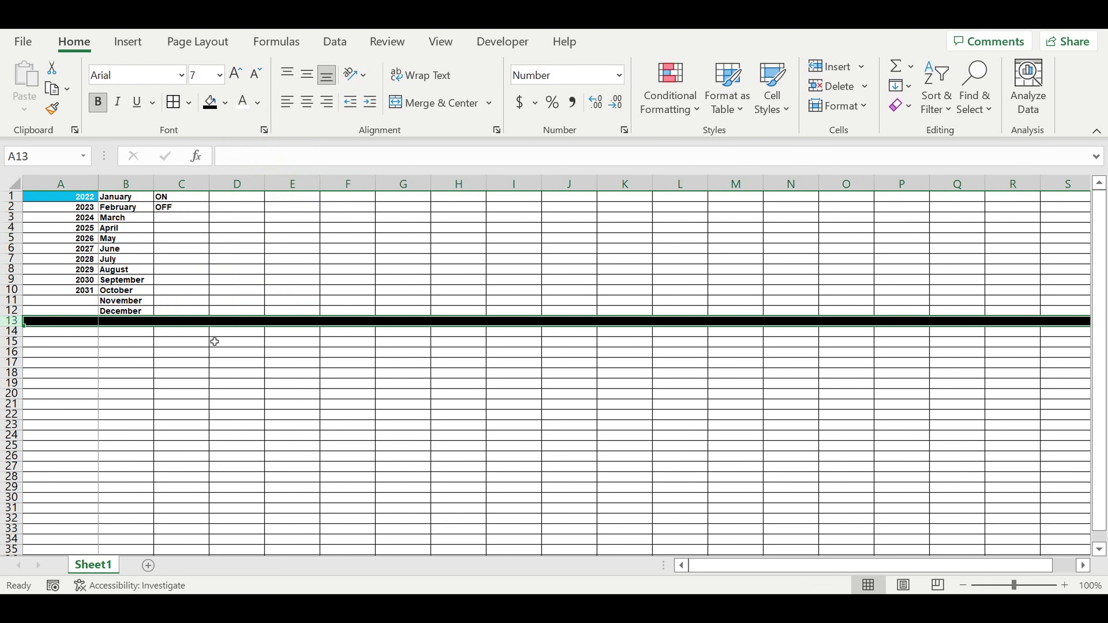
left_click(214, 356)
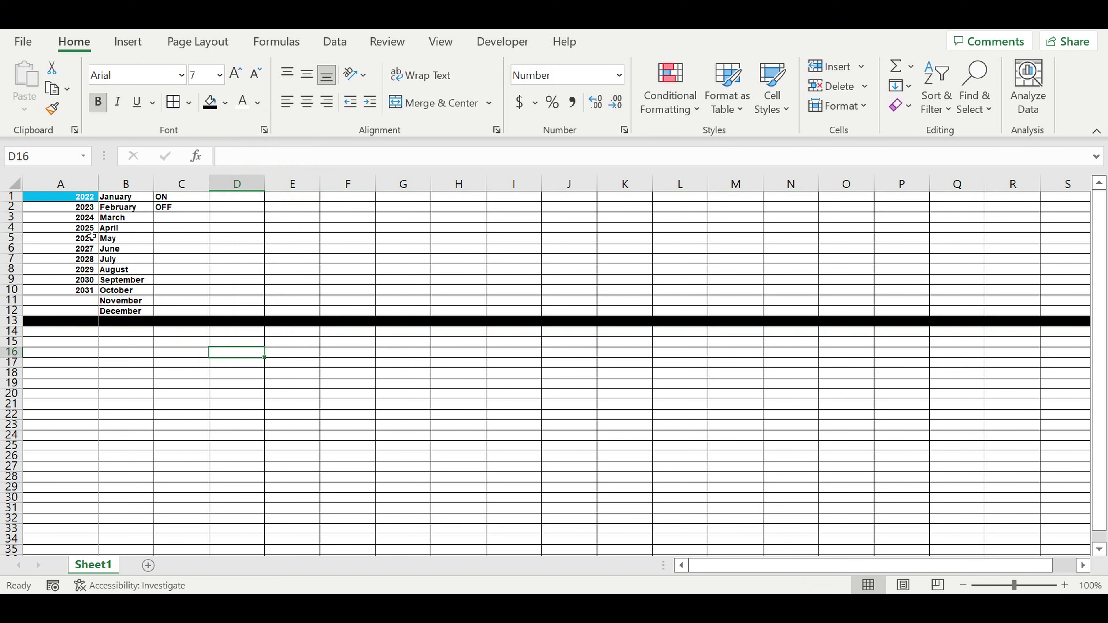
- Enter the section title Nail services in cell A14
left_click(67, 331)
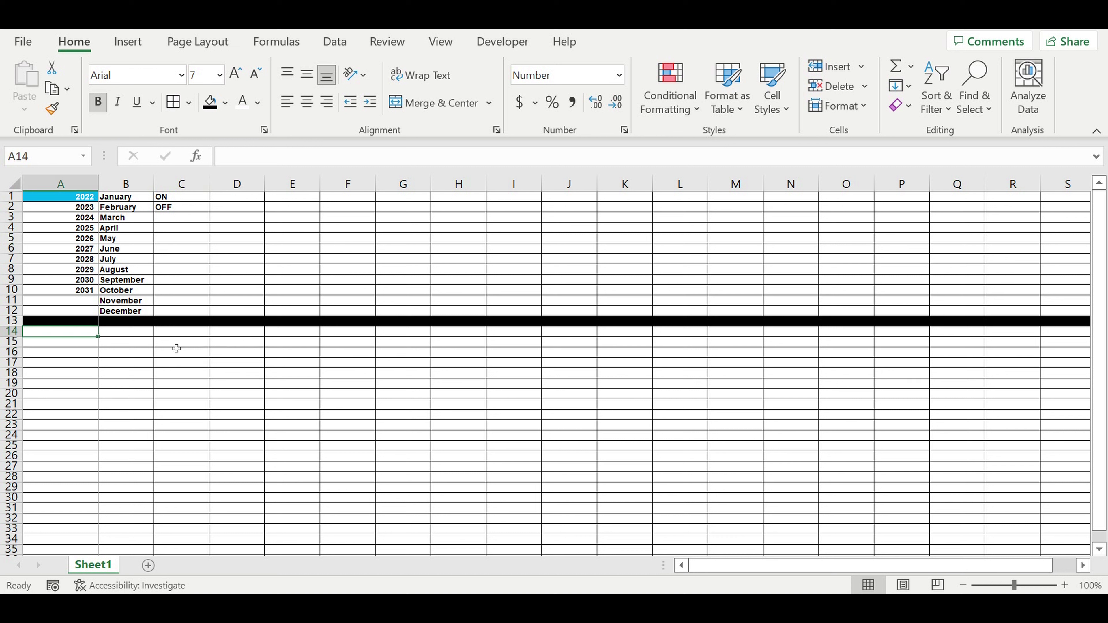
type("Nail")
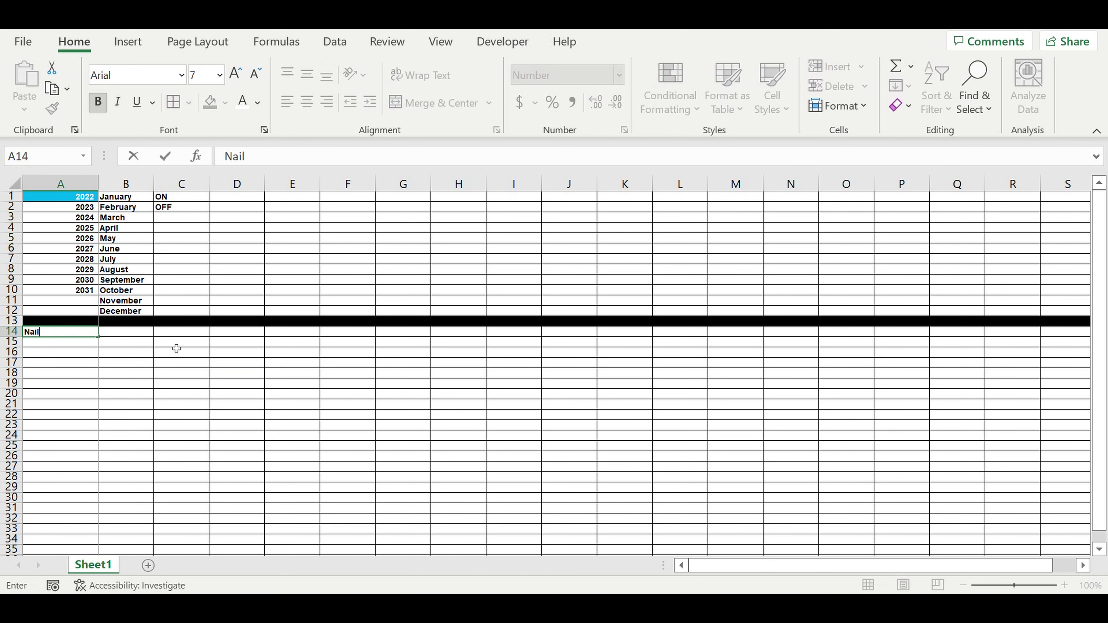
type(" services")
left_click(73, 323)
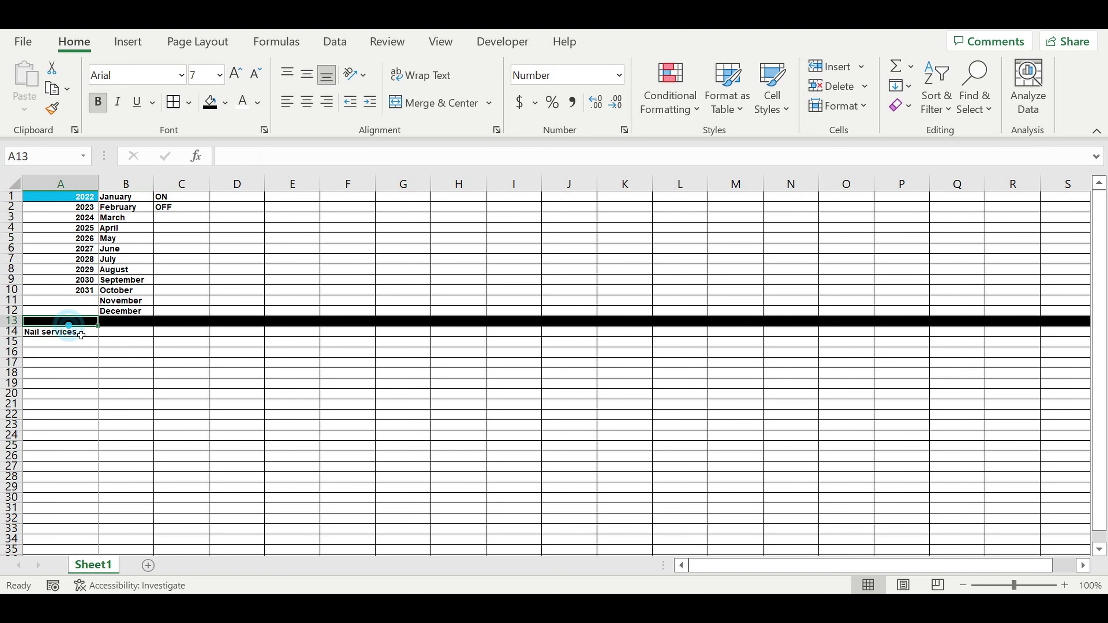
- Give the Nail services title cell a red fill and a white font color
left_click(72, 332)
left_click(226, 101)
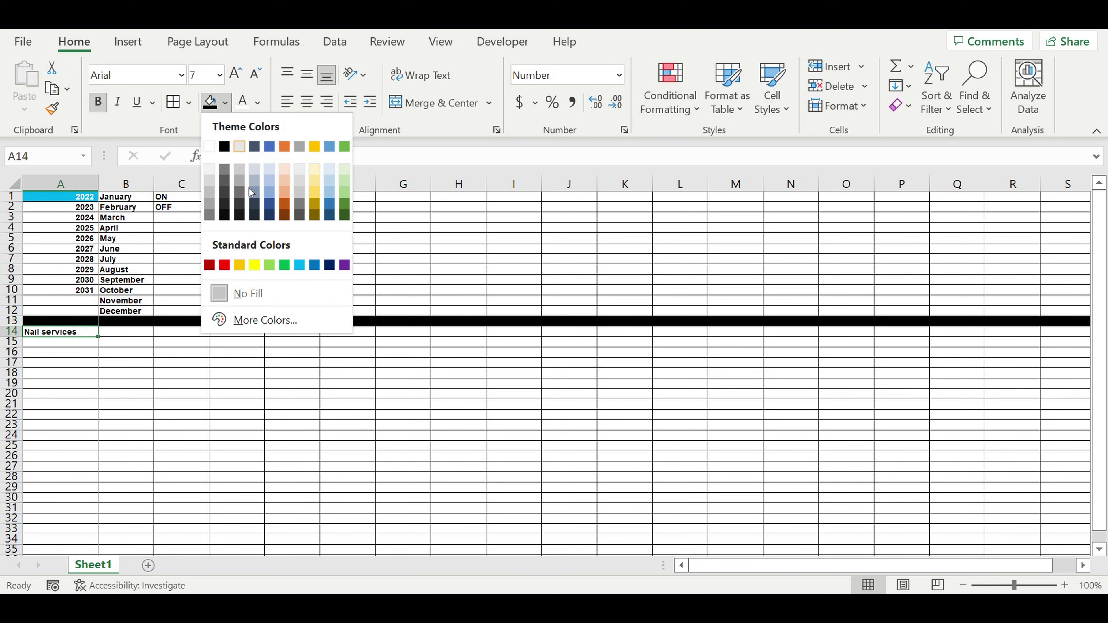
left_click(225, 263)
left_click(243, 101)
left_click(153, 383)
- Enter the column headers Service in cell A15 and Price ($/service) in cell B15
left_click(77, 343)
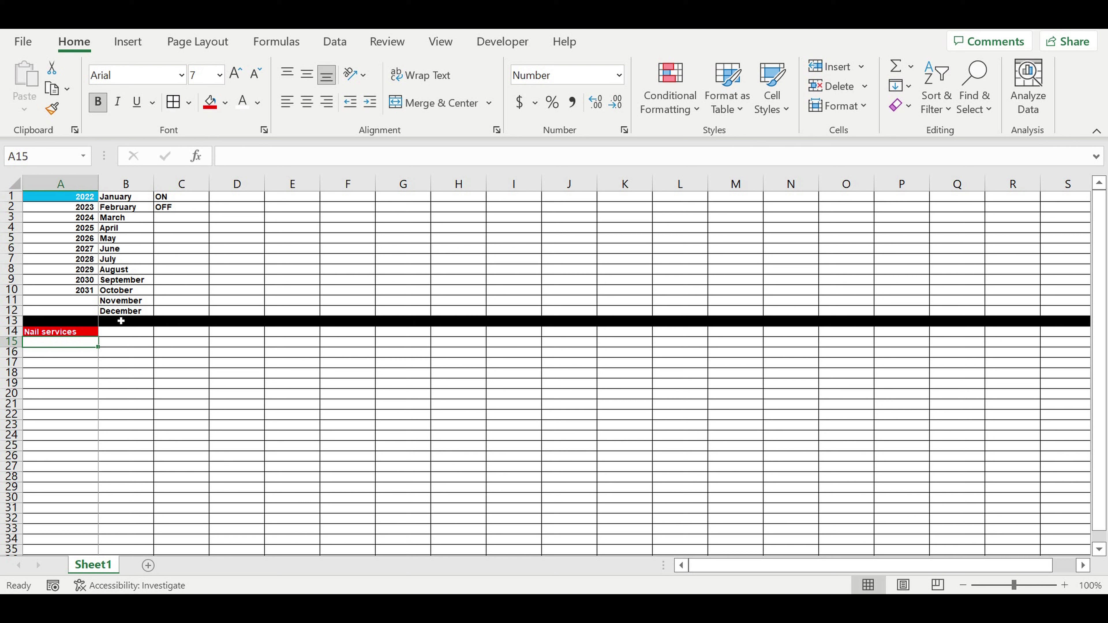
type("Service")
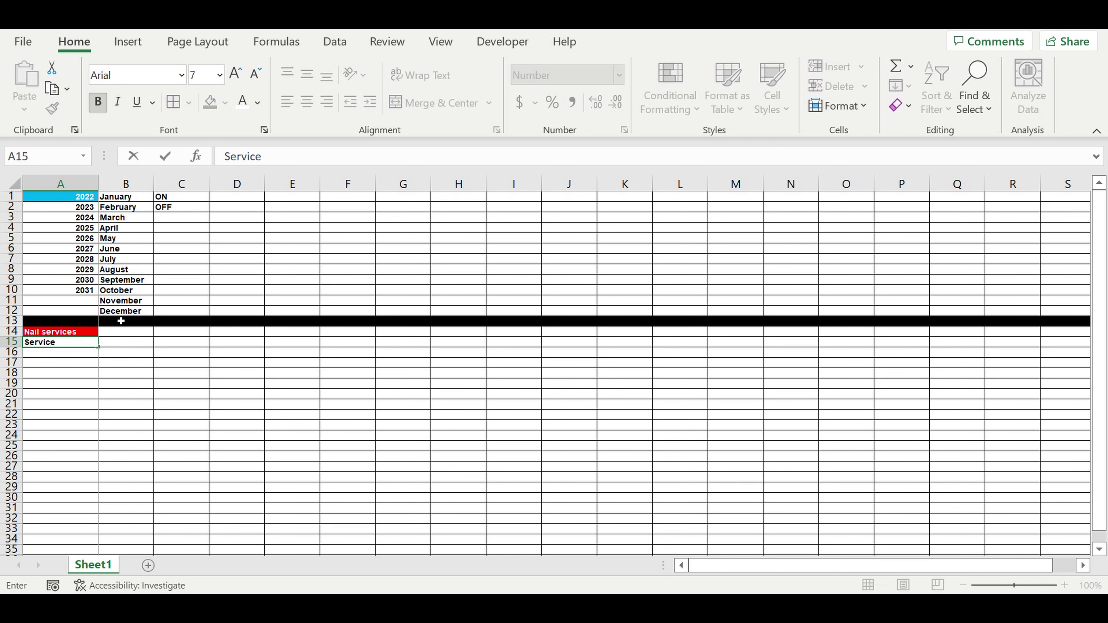
key("Return")
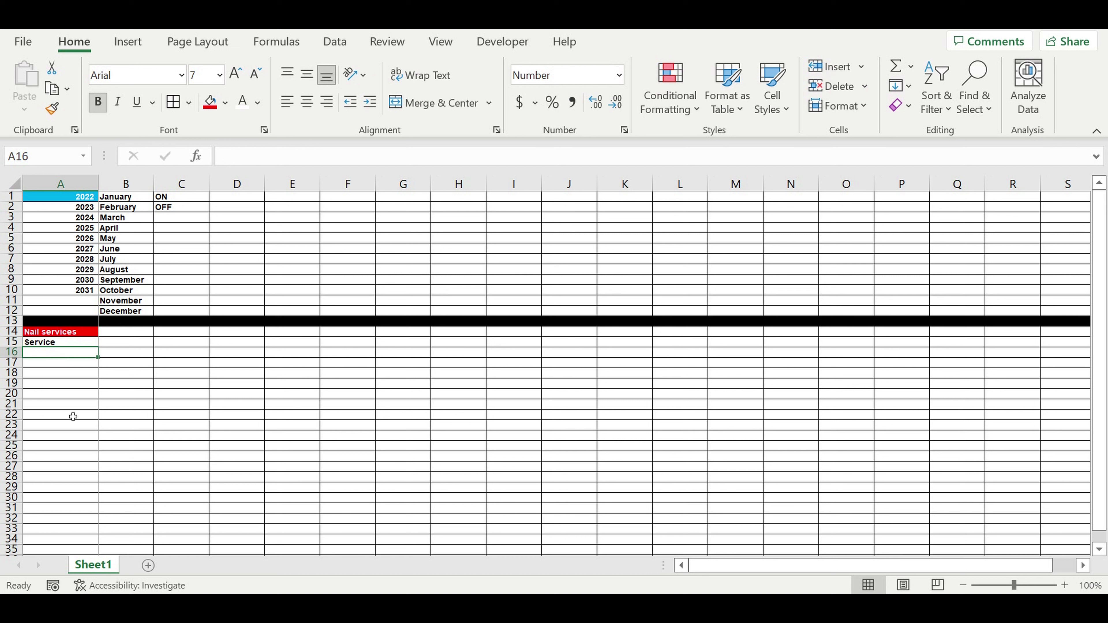
left_click(125, 344)
type("Price (")
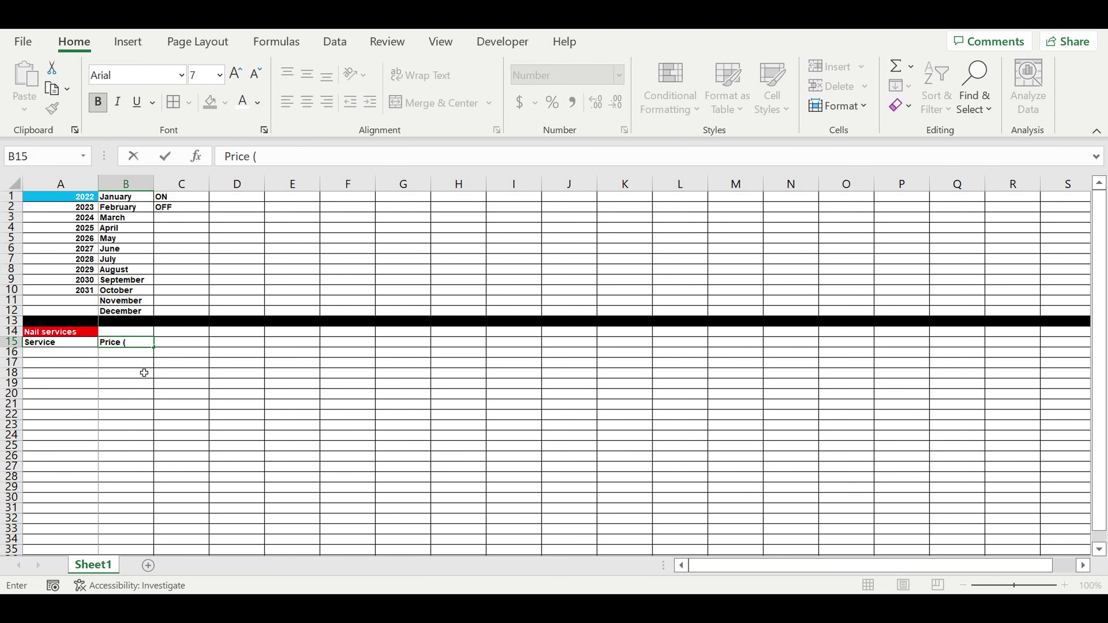
type("$/servi")
key("Return")
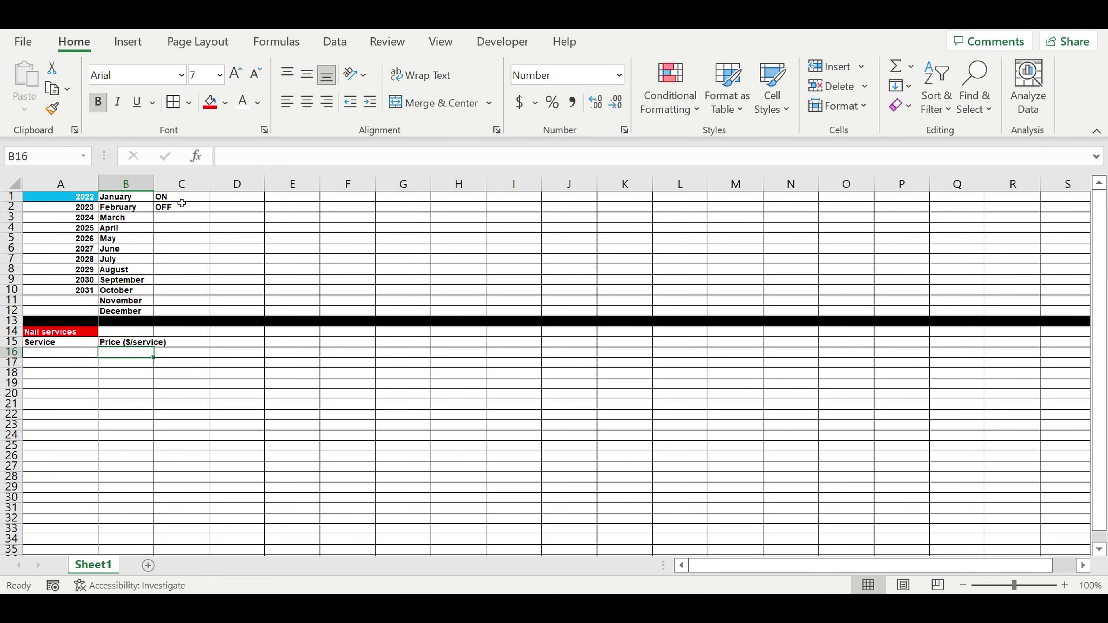
- Auto-fit the width of column B to its longest entry
double_click(154, 186)
left_click(195, 341)
key("Left")
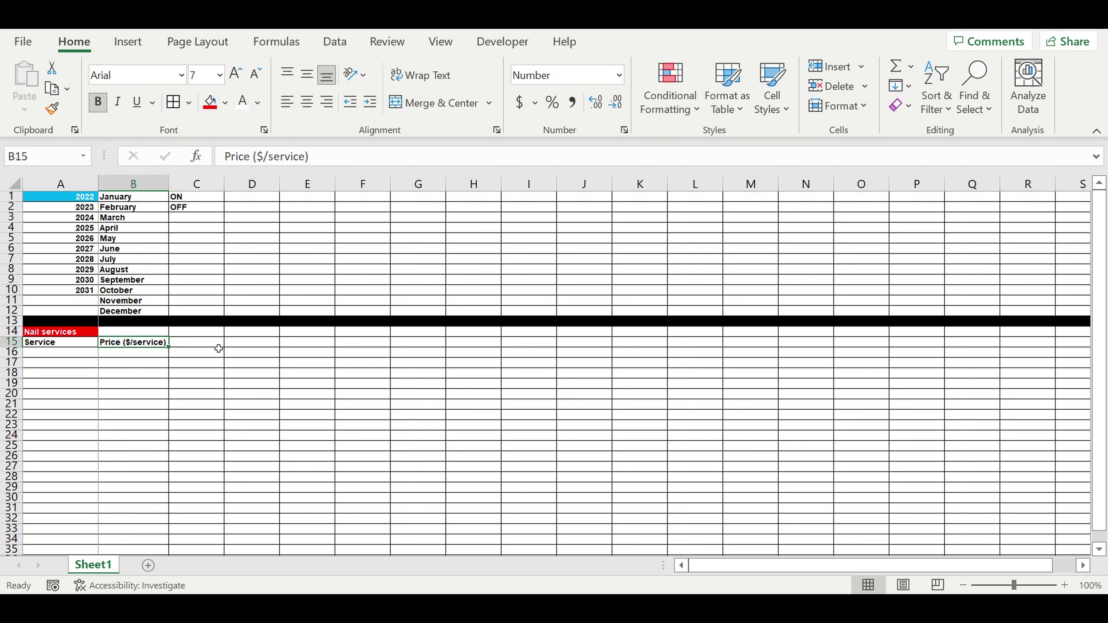
left_click(134, 355)
left_click(86, 344)
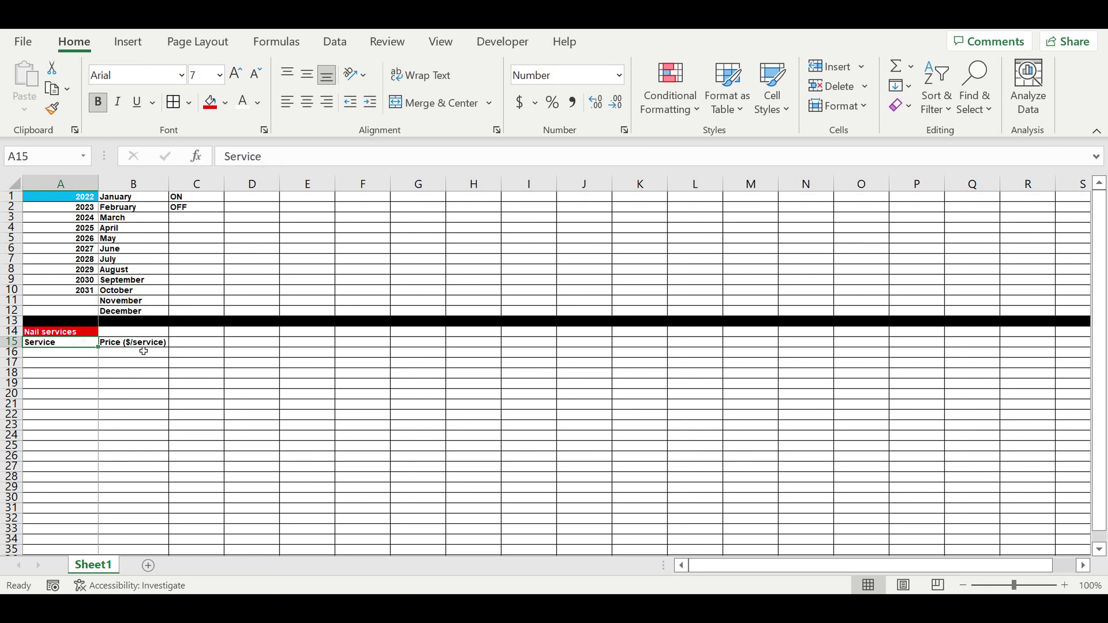
left_click(153, 348)
left_click(72, 352)
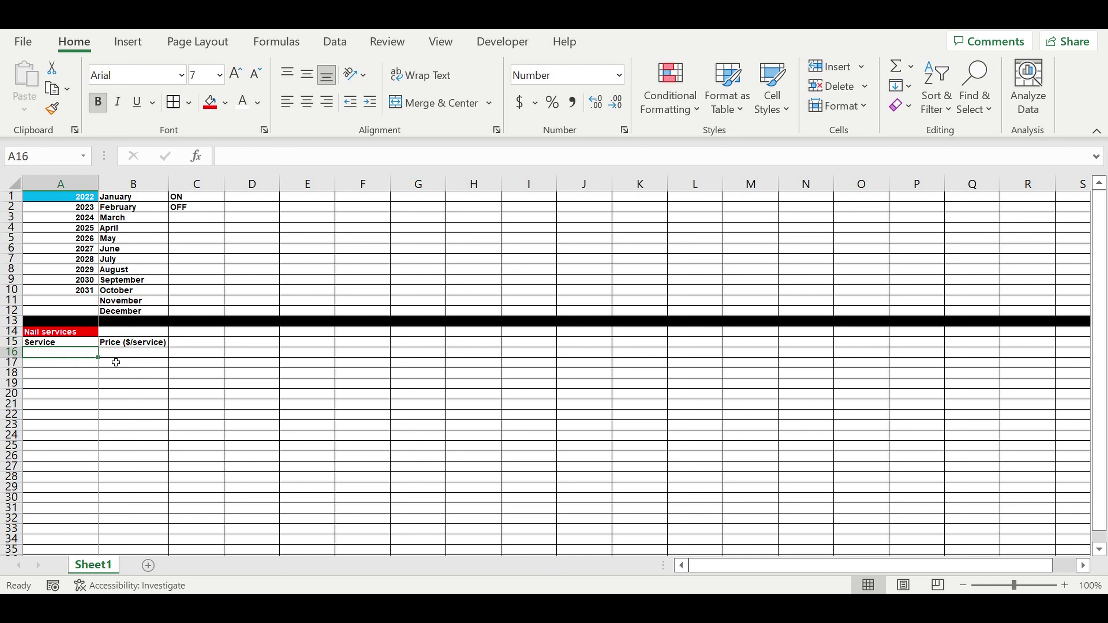
type("Service")
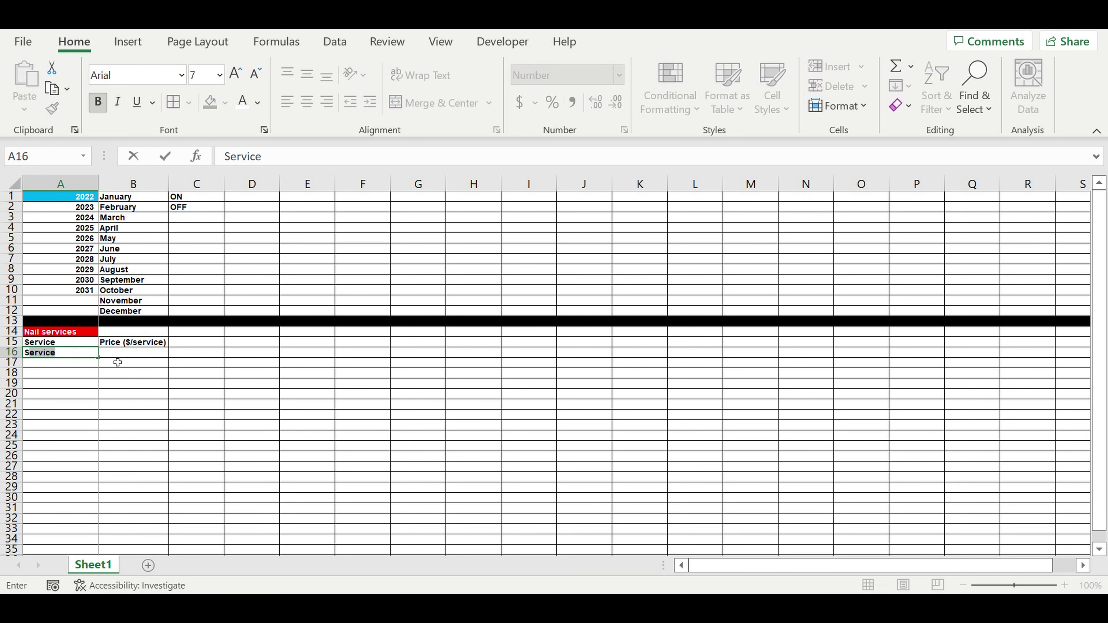
type("ice")
key("BackSpace")
key("BackSpace")
key("BackSpace")
key("BackSpace")
key("BackSpace")
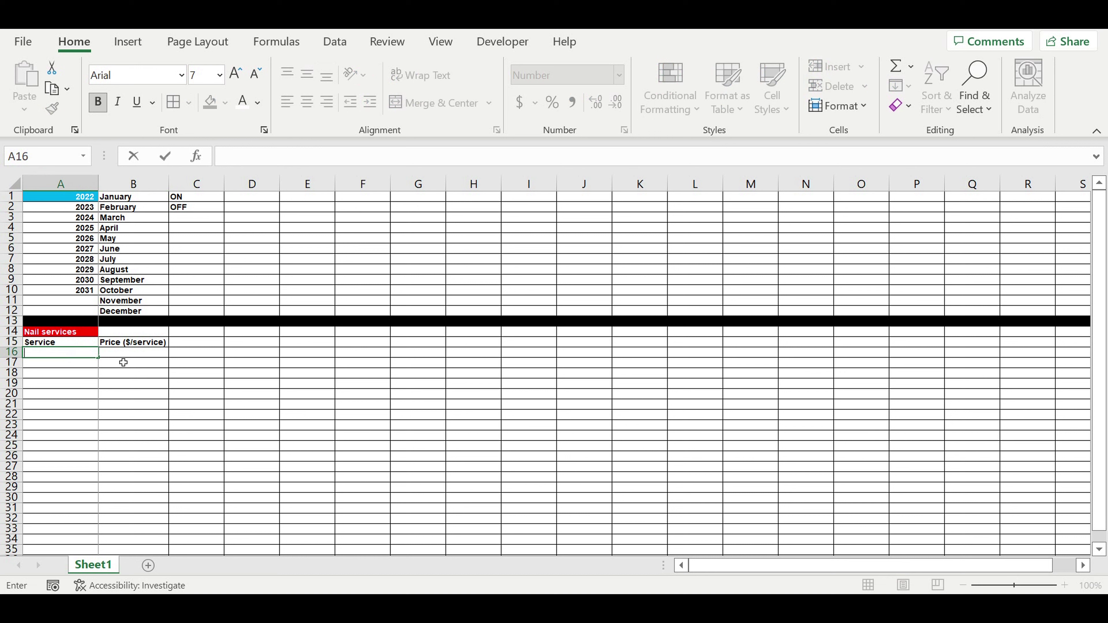
- Enter Nail service 1 in cell A16 and fill the series down through Nail service 20 in A35
type("Nail service 1")
key("Return")
left_click(52, 352)
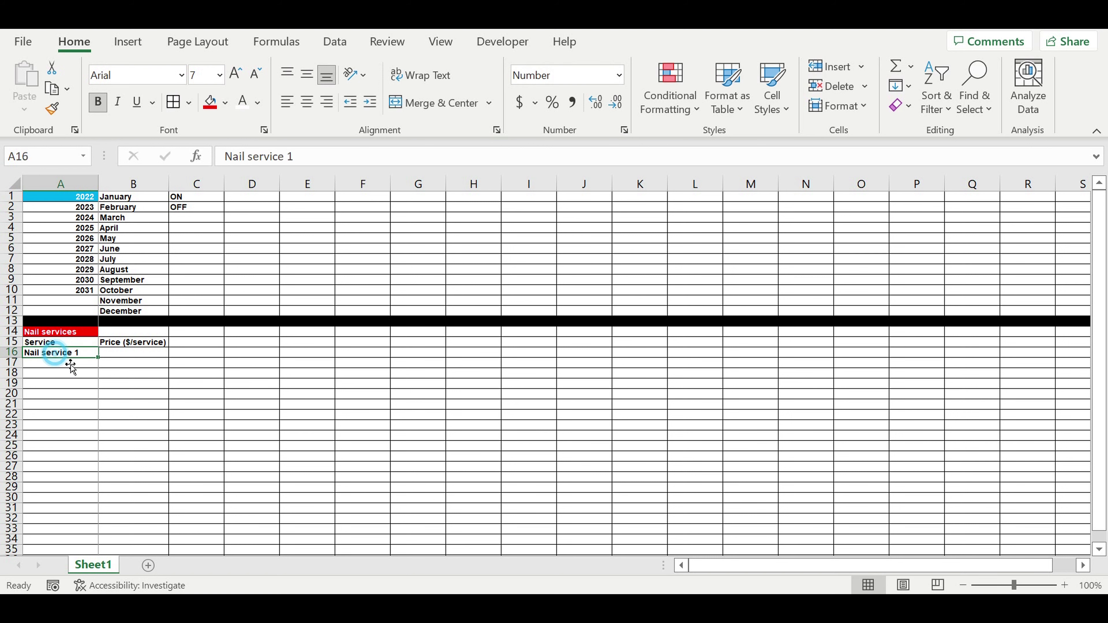
left_click_drag(100, 363, 86, 508)
scroll(144, 443, "down", 2)
left_click_drag(105, 456, 97, 502)
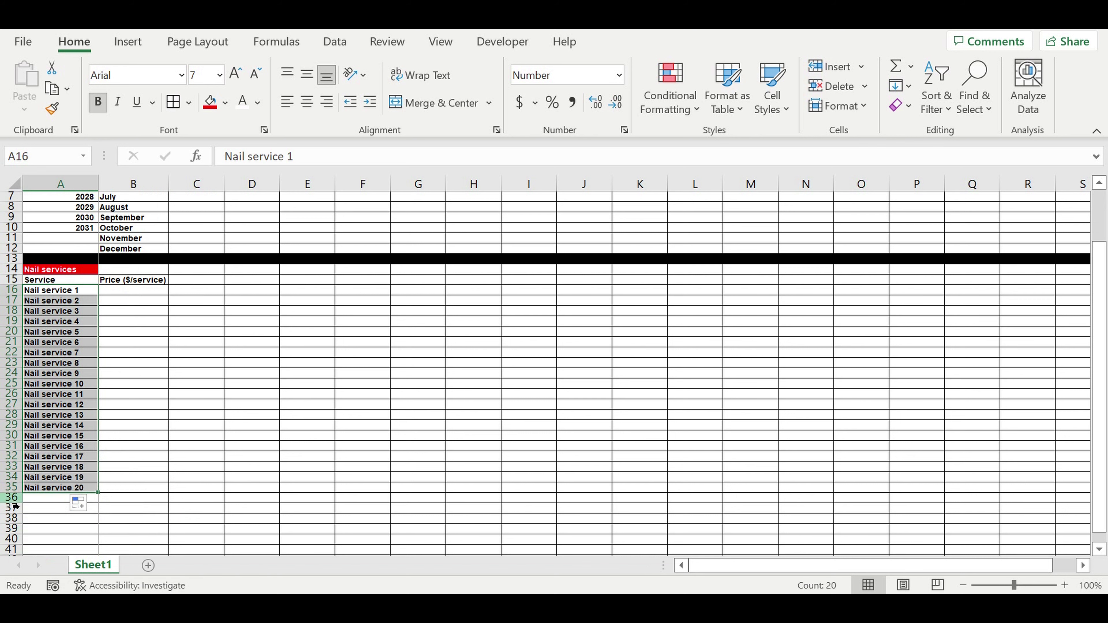
- Fill the whole of row 36 with black to close off the nail services section
left_click(12, 498)
left_click(227, 102)
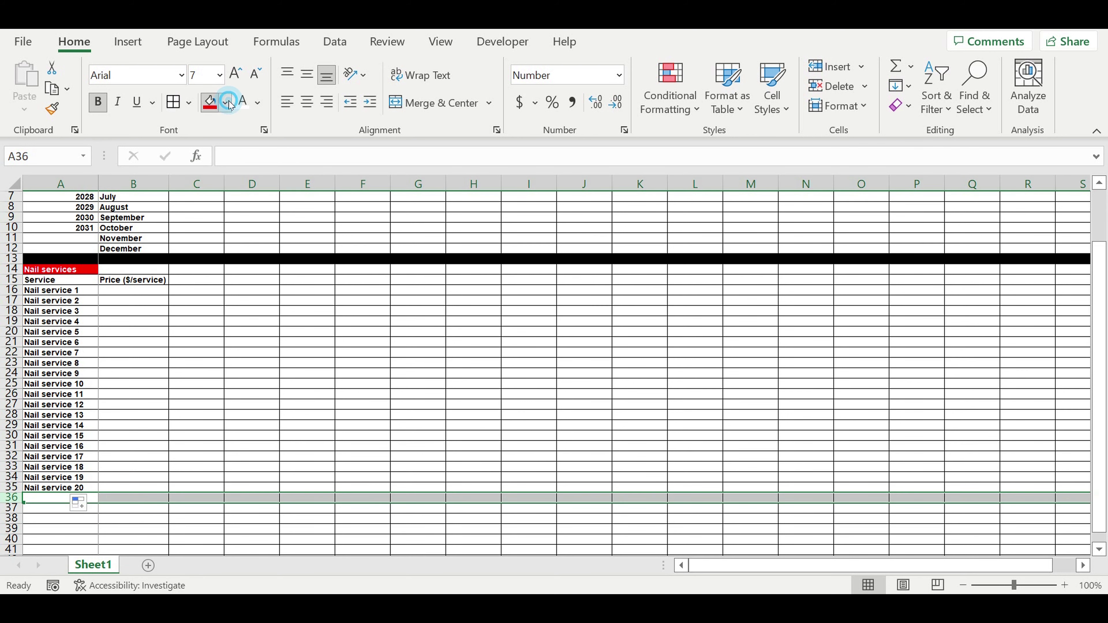
left_click(223, 147)
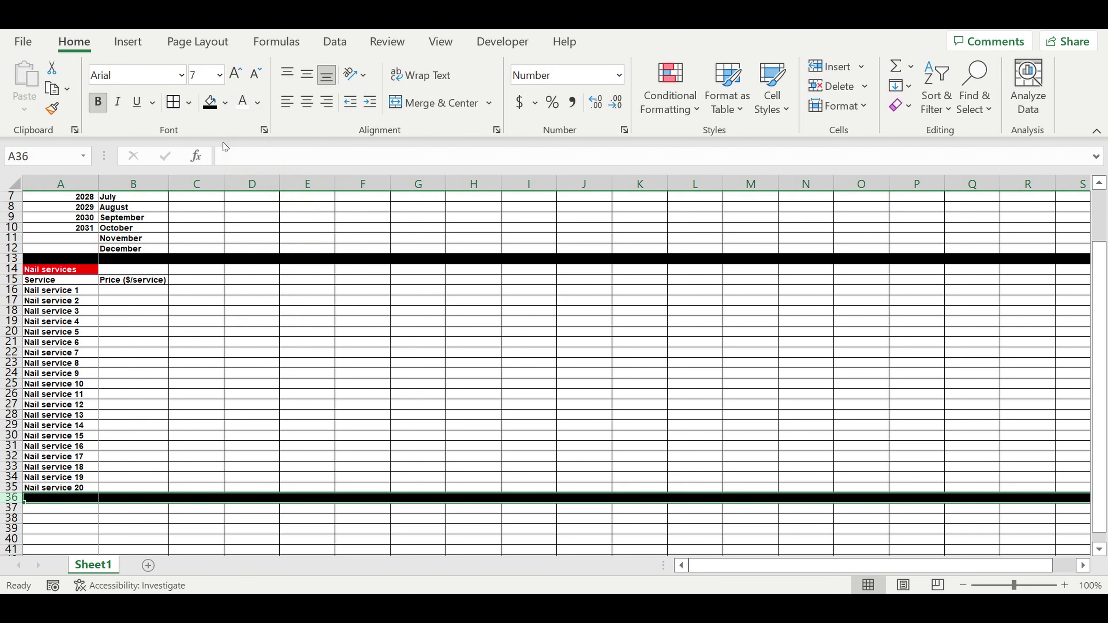
left_click(182, 342)
- Center the Service and Price ($/service) headers in A15:B15 and give them a pale blue theme fill
left_click_drag(62, 284, 133, 280)
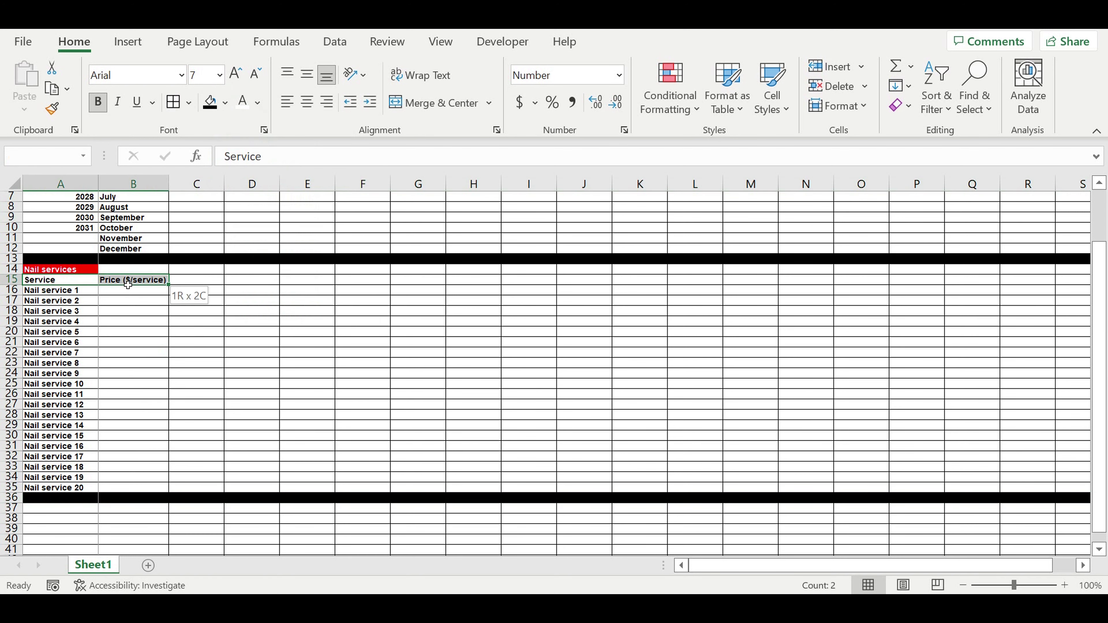
left_click(307, 102)
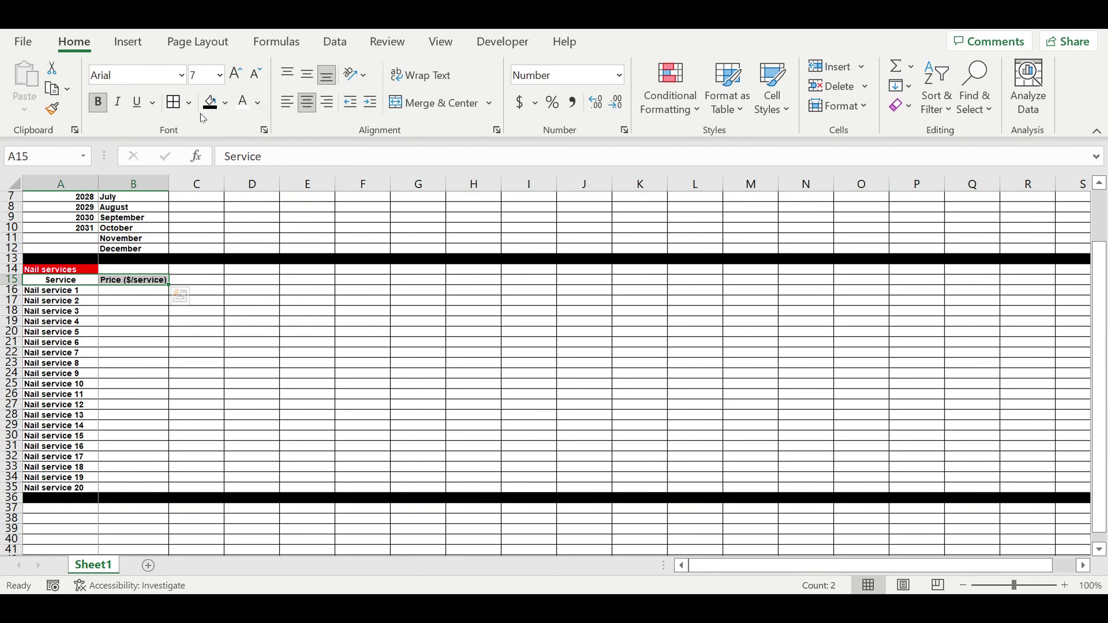
left_click(225, 103)
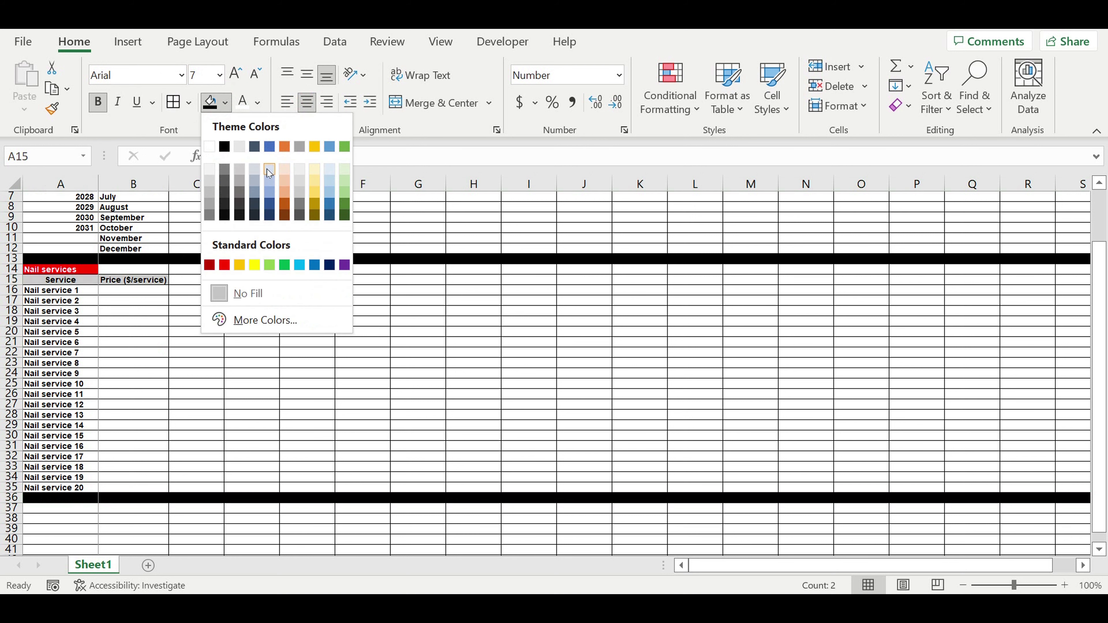
left_click(268, 168)
- Give the nail service names in A16:A35 a white font and the standard light blue fill
left_click_drag(71, 292, 65, 489)
left_click(242, 102)
left_click(227, 103)
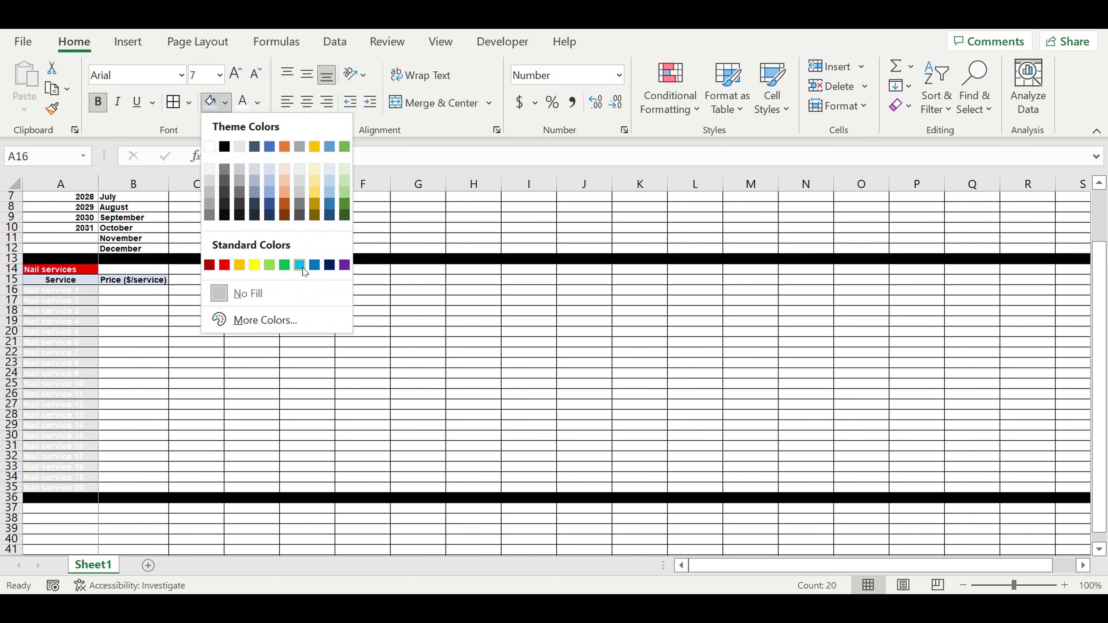
left_click(299, 257)
left_click(77, 323)
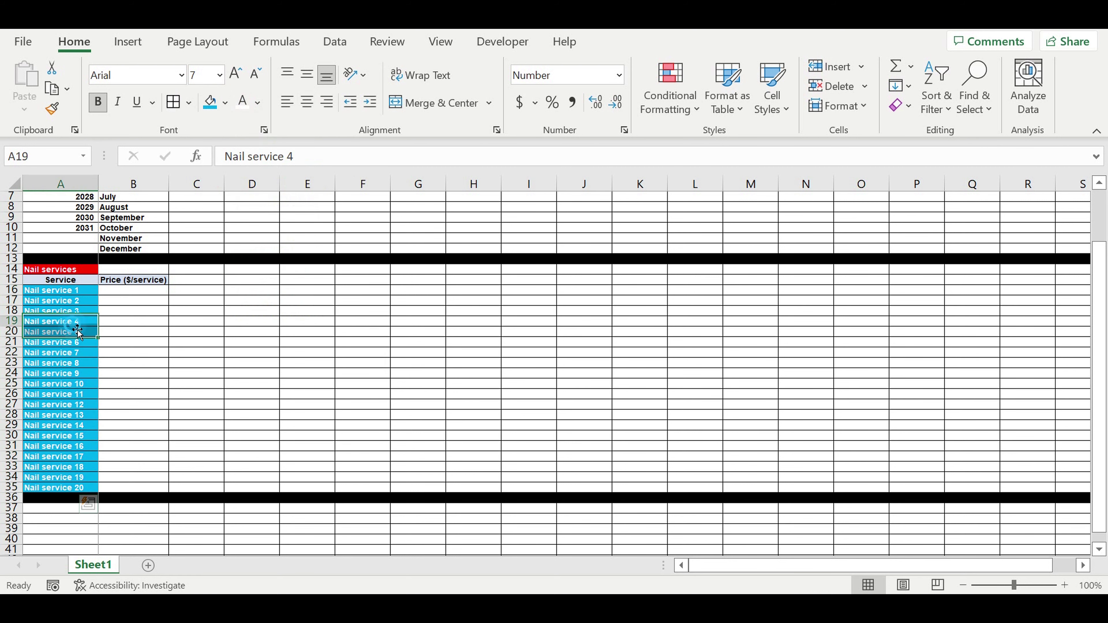
scroll(87, 312, "up", 2)
left_click(87, 197)
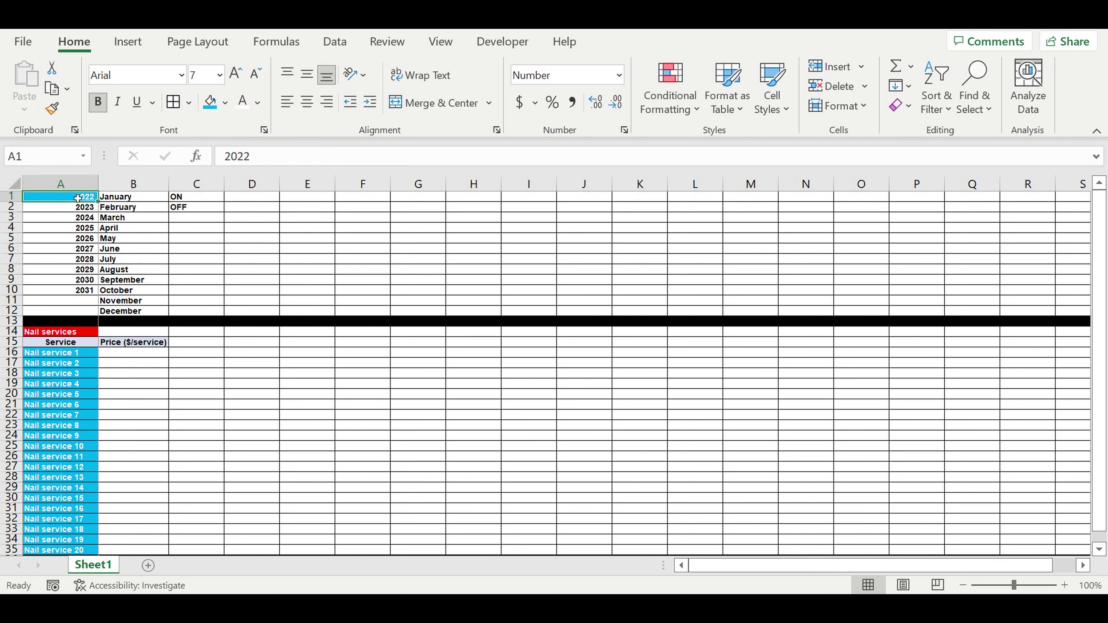
left_click(221, 392)
- Enter a price of 15 for Nail service 1 in B16 and clear the stray entry in C19
left_click(150, 356)
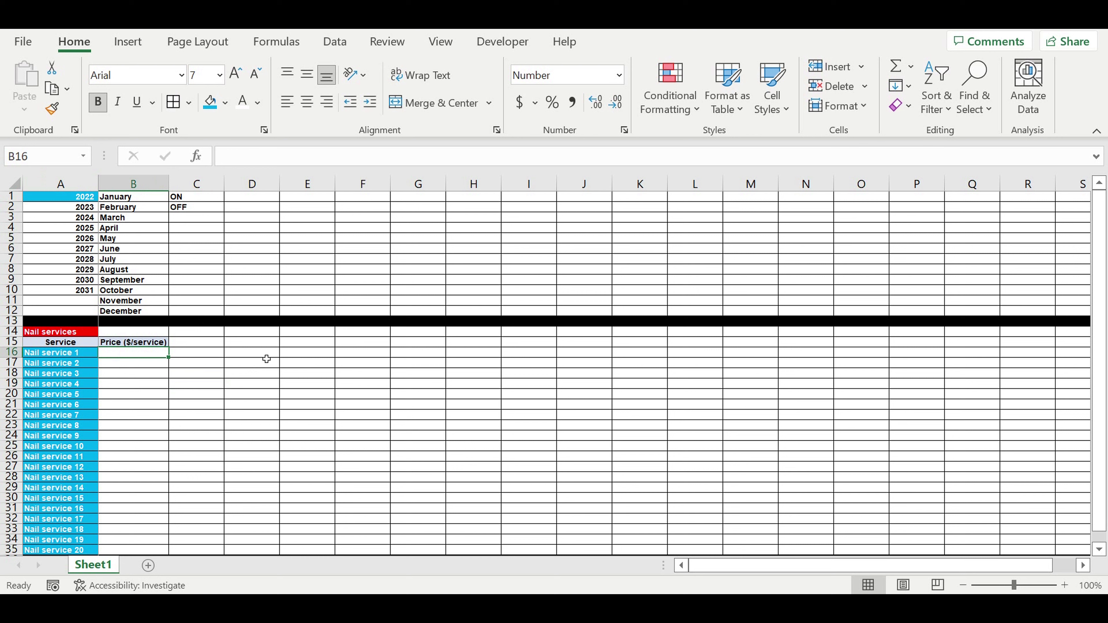
type("1")
left_click(222, 384)
type("5")
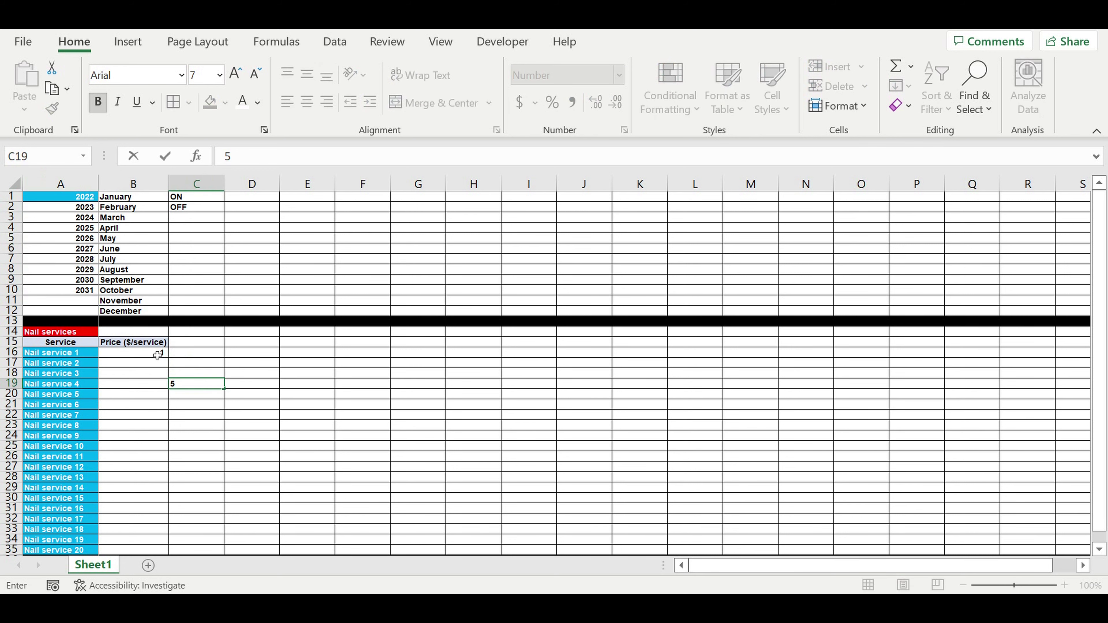
left_click(156, 355)
type("15")
key("Return")
left_click(205, 384)
key("Delete")
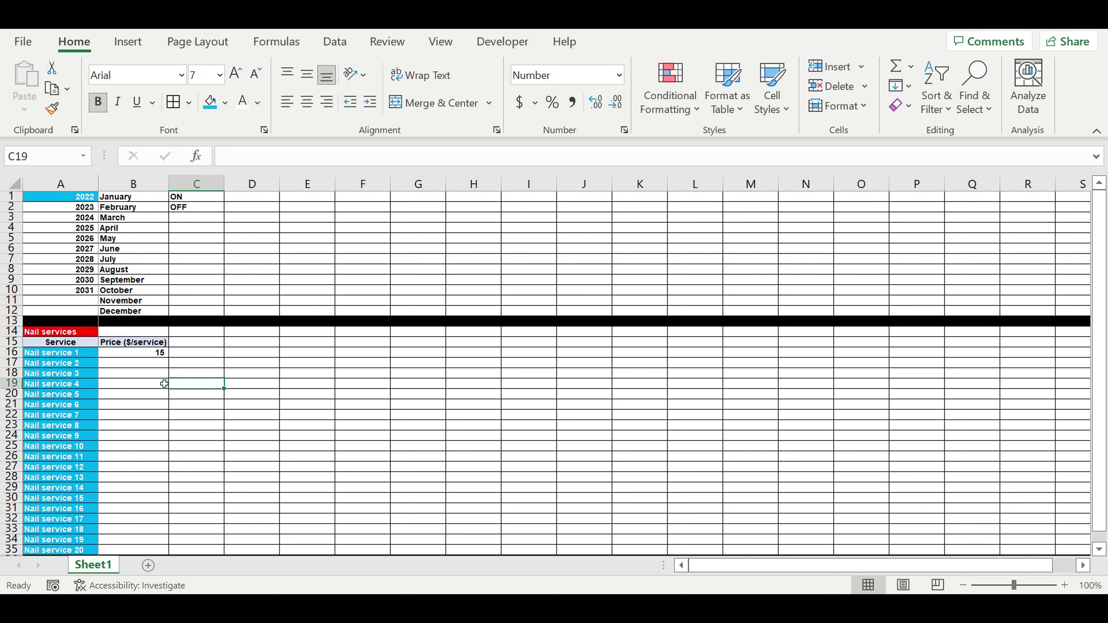
- Enter the formula =B16+1 in B17 and fill it down through B35
left_click(162, 384)
left_click(158, 367)
type("=")
left_click(153, 354)
type("+1")
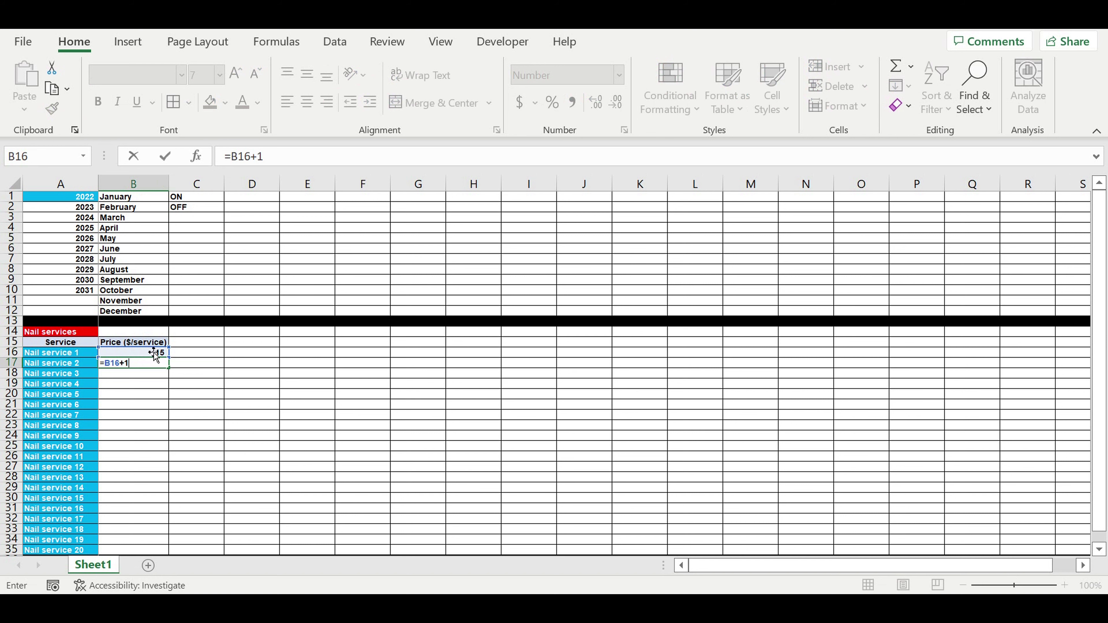
key("ctrl+Return")
left_click(185, 394)
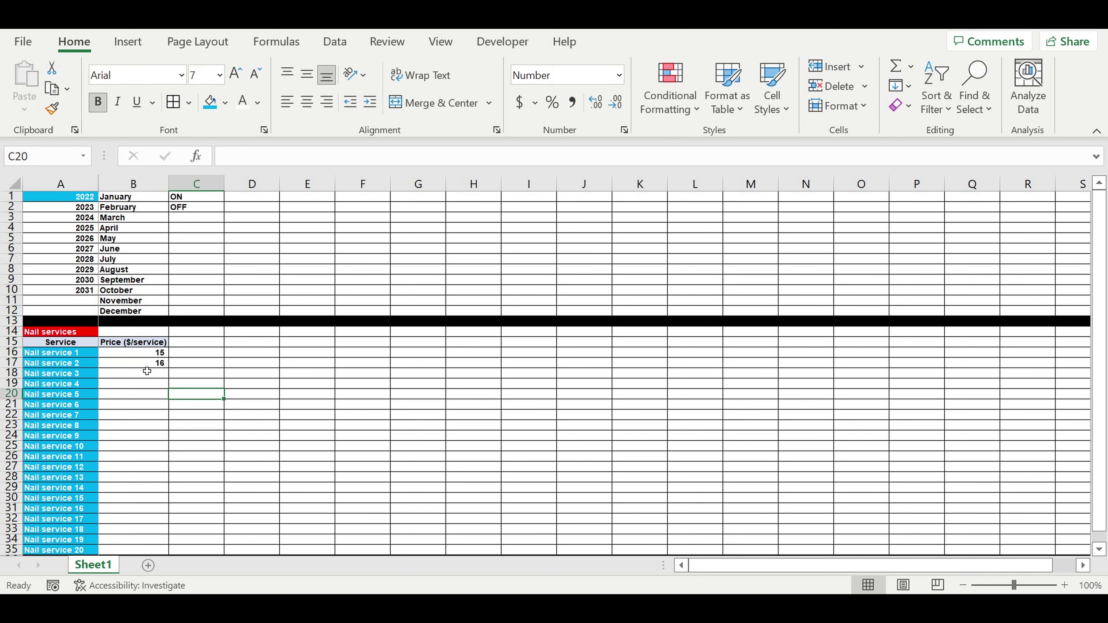
left_click(144, 365)
left_click_drag(172, 373, 149, 552)
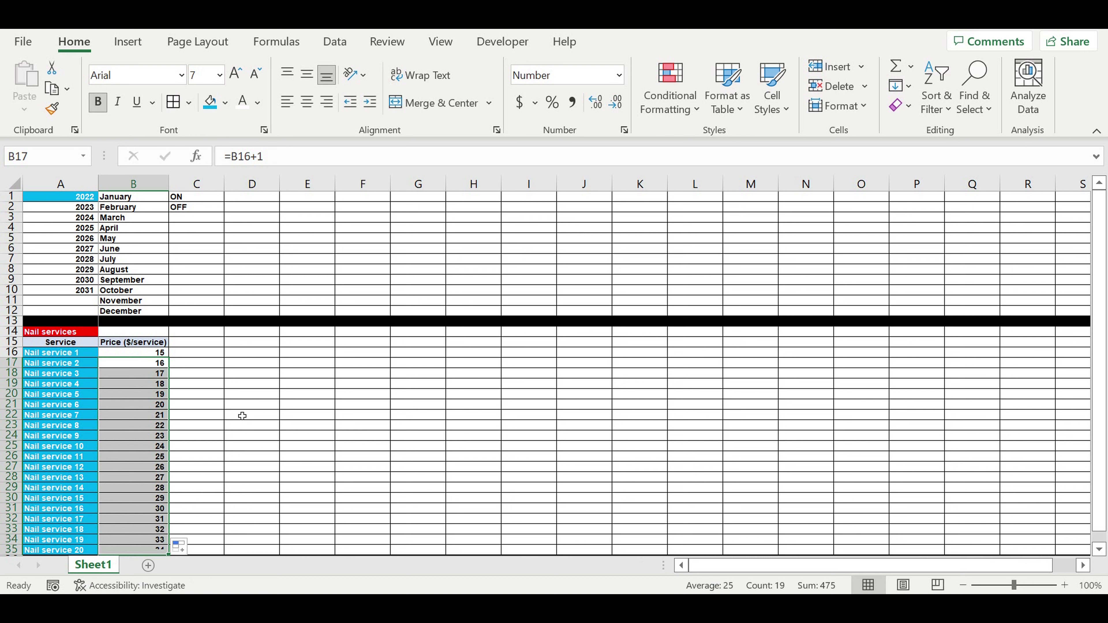
- Replace the price formulas in B16:B35 with their plain values
left_click(148, 356)
left_click_drag(148, 359, 137, 551)
right_click(138, 438)
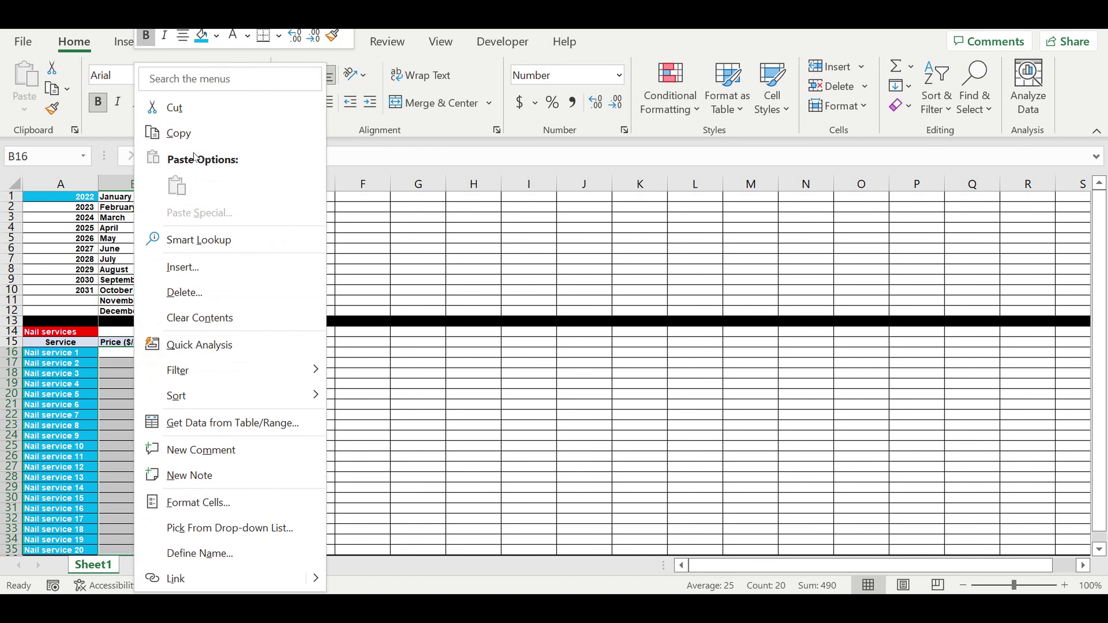
left_click(176, 133)
right_click(134, 378)
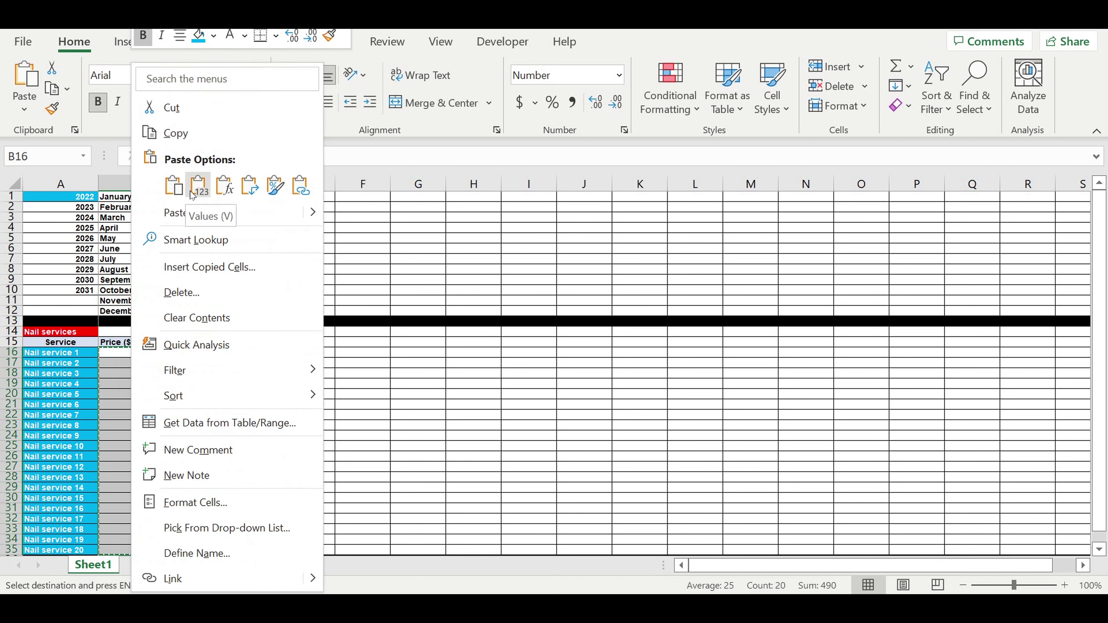
left_click(199, 186)
- Give the prices in B16:B35 the light blue fill and a white font
left_click(217, 107)
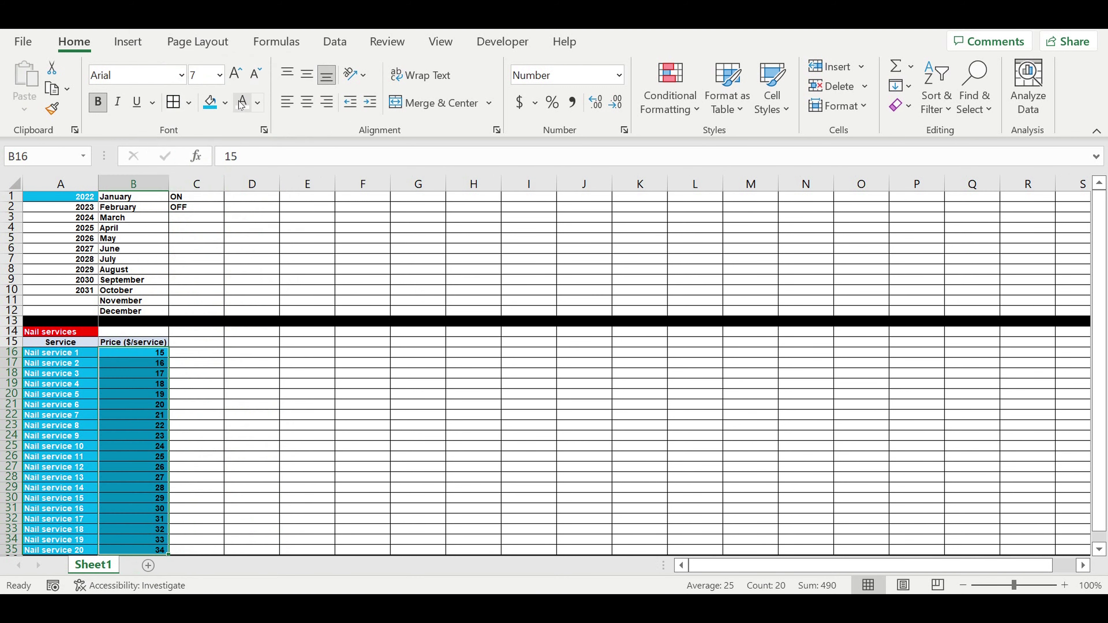
left_click(233, 378)
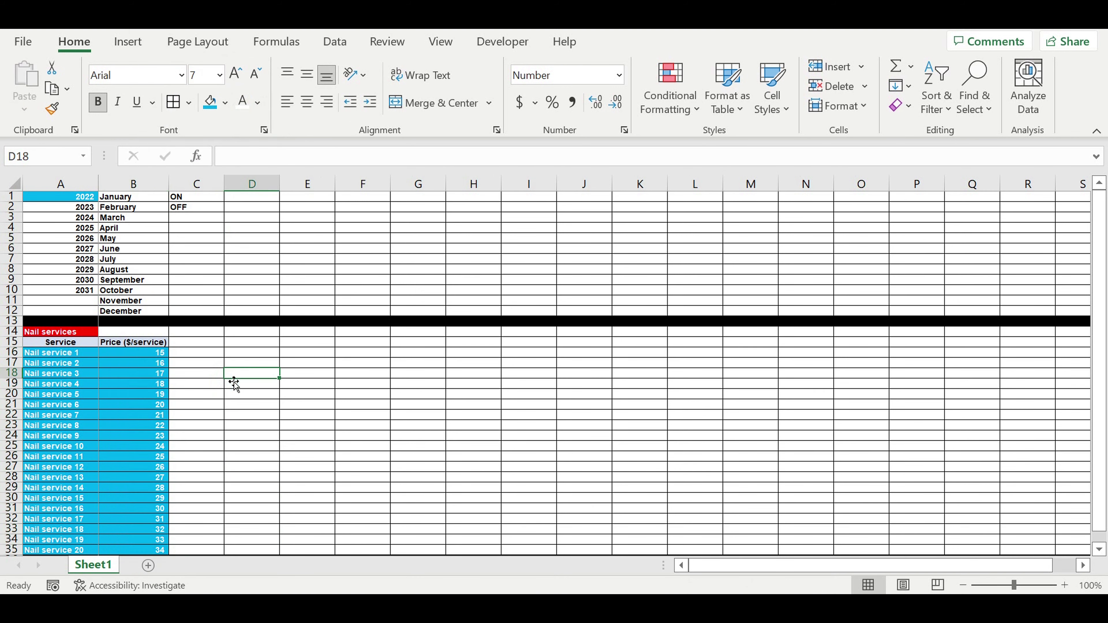
left_click(208, 365)
- Extend the header from B15 across C15:D15, replacing the text in C15 with ON/OFF and clearing the text in D15
left_click(165, 342)
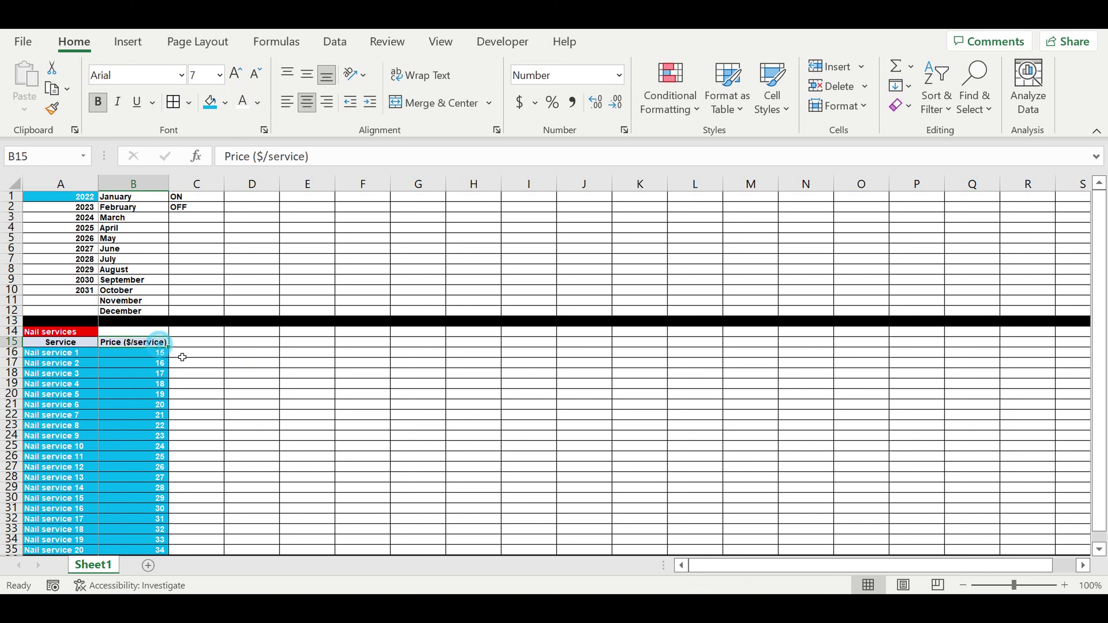
left_click_drag(175, 353, 274, 349)
left_click(261, 386)
left_click(207, 345)
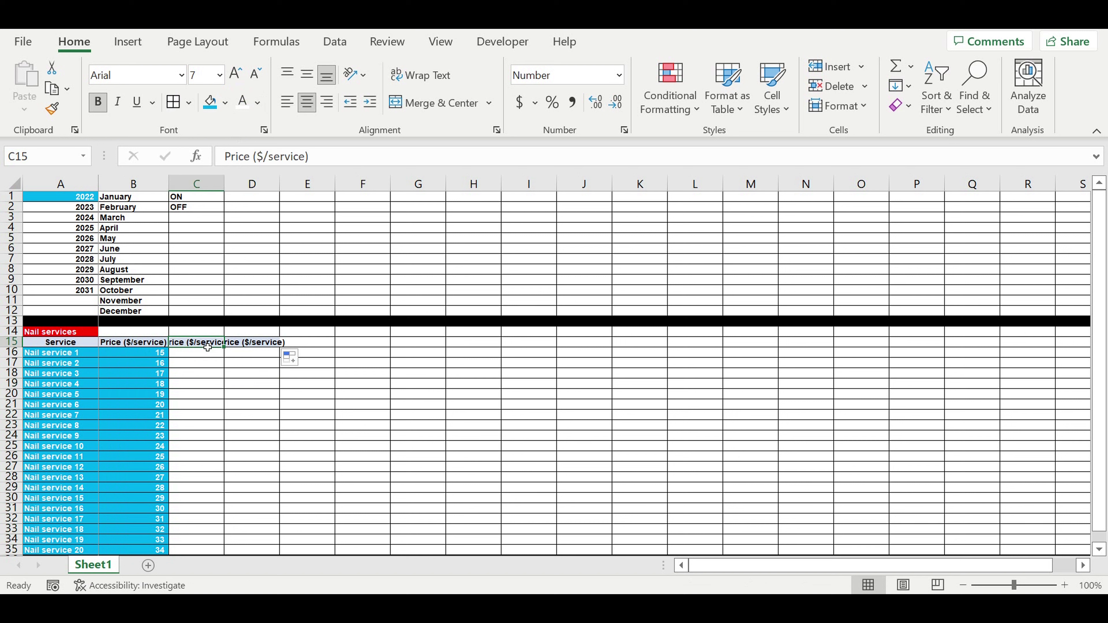
type("ON/OFF")
key("Return")
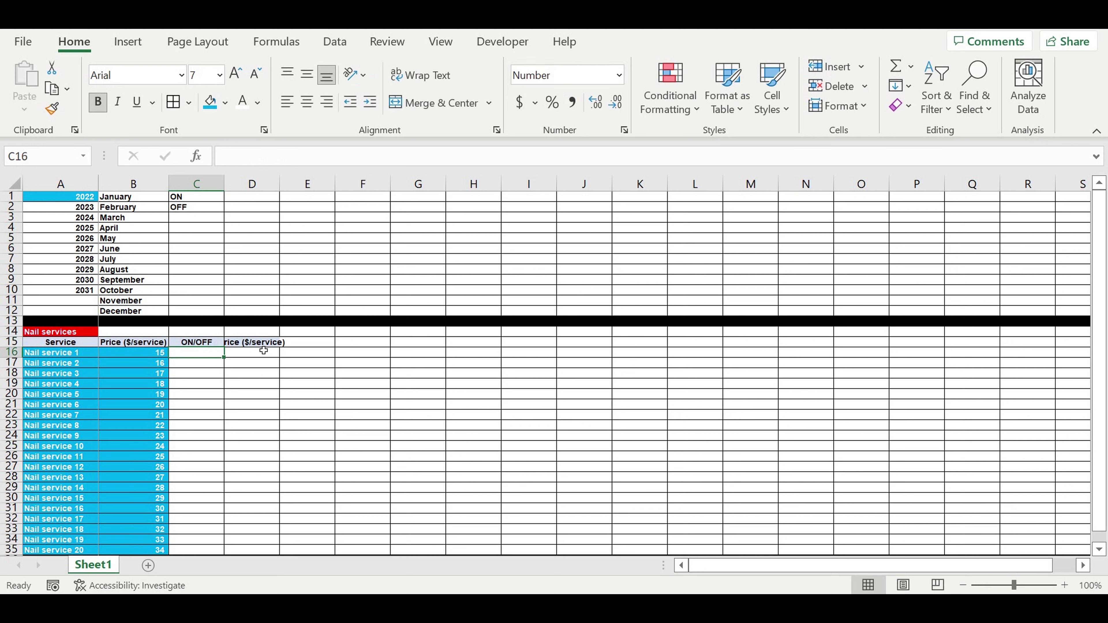
left_click(254, 342)
key("Delete")
left_click(251, 374)
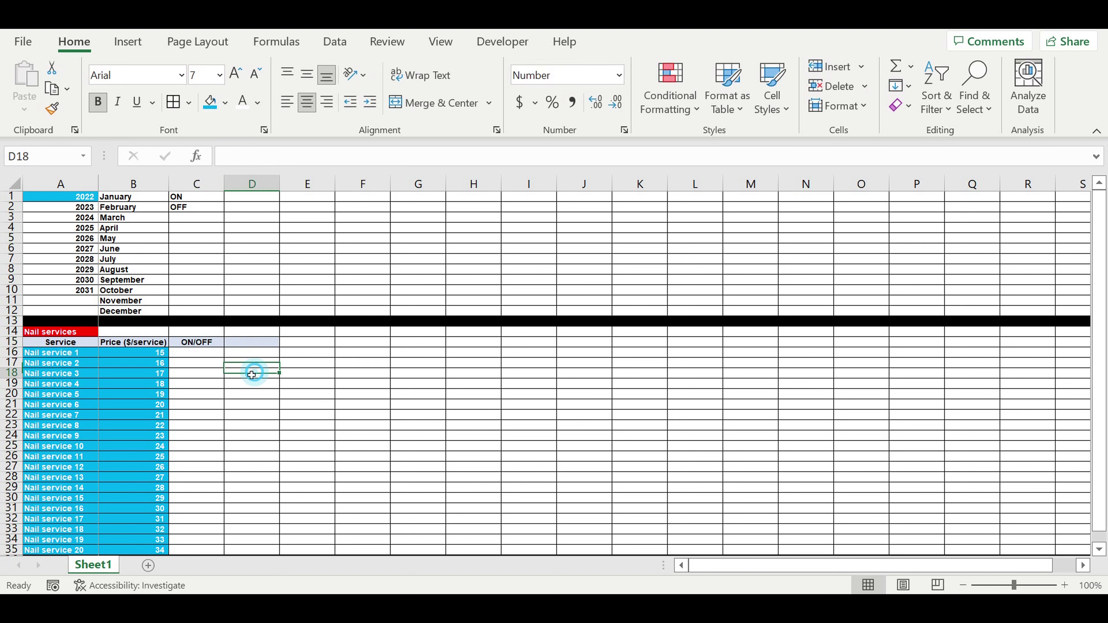
- Add a data validation list to C16 using =$C$1:$C$2 as its source
left_click(199, 353)
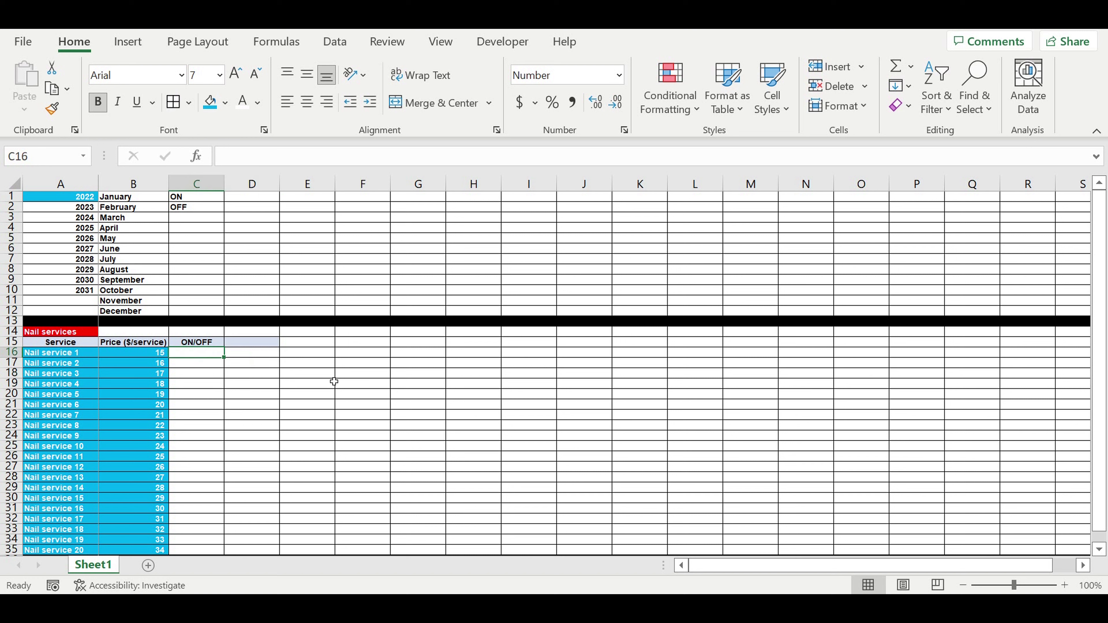
left_click(344, 45)
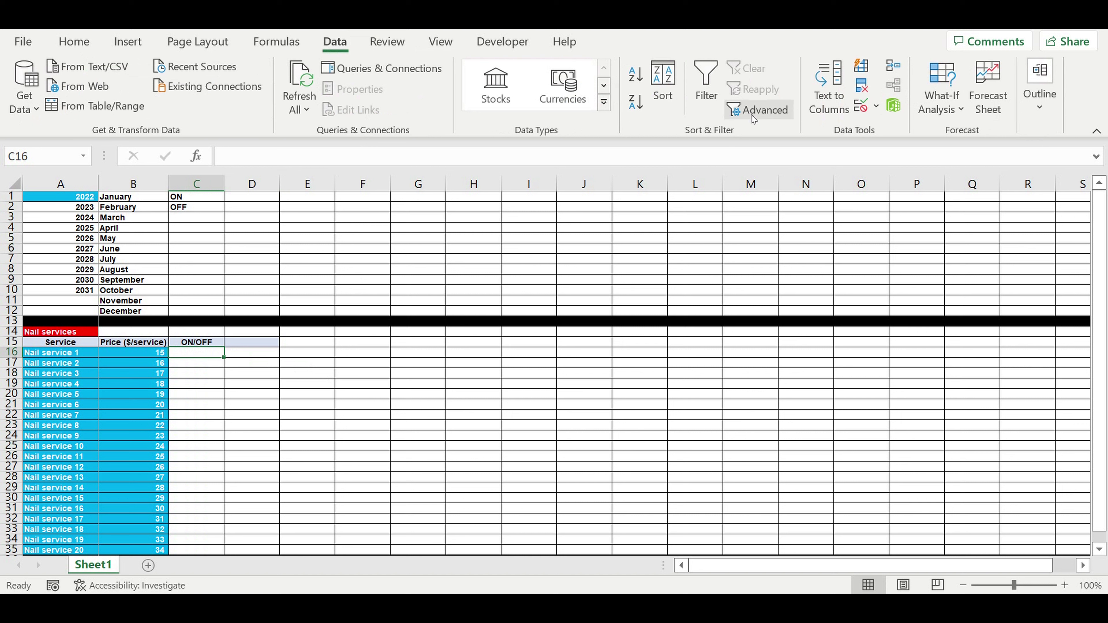
left_click(876, 105)
left_click(884, 131)
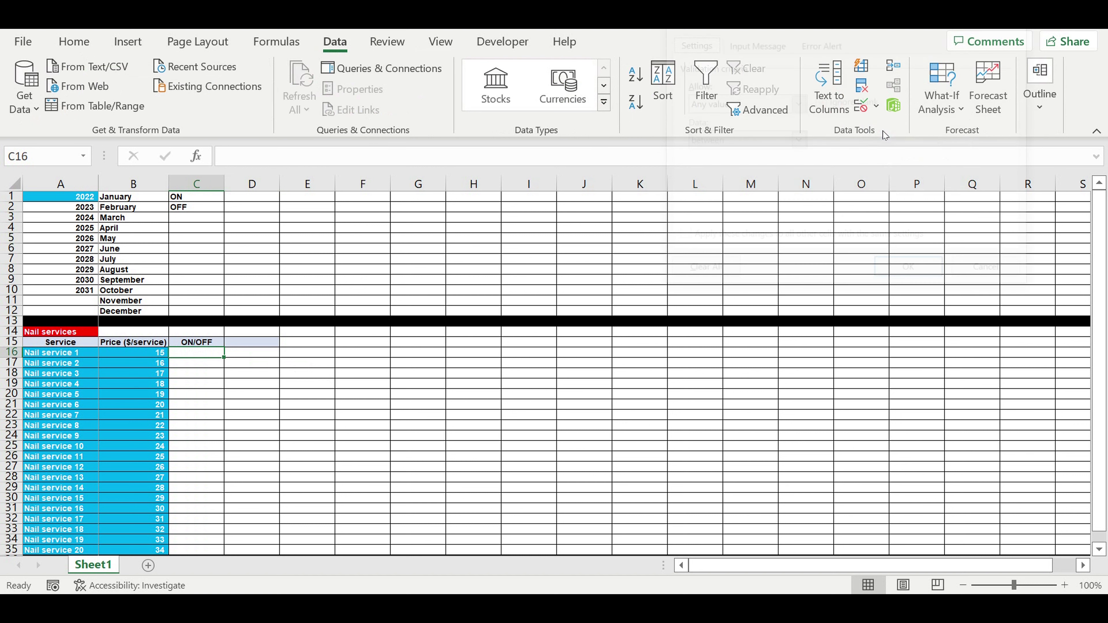
left_click(796, 103)
left_click(715, 155)
left_click(915, 177)
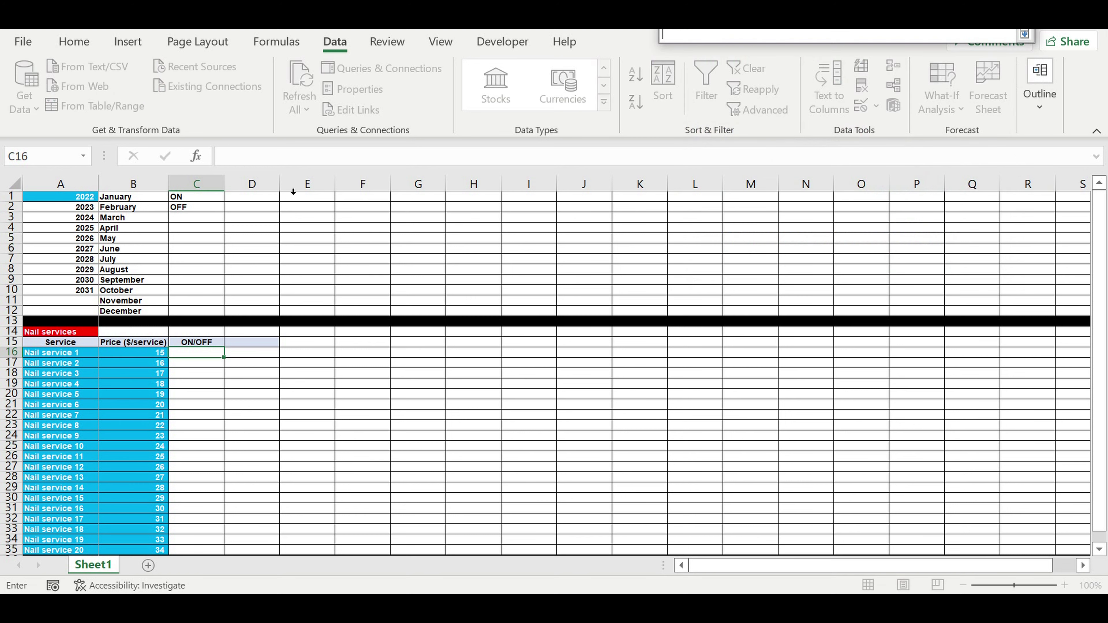
left_click(192, 200)
left_click_drag(191, 200, 192, 208)
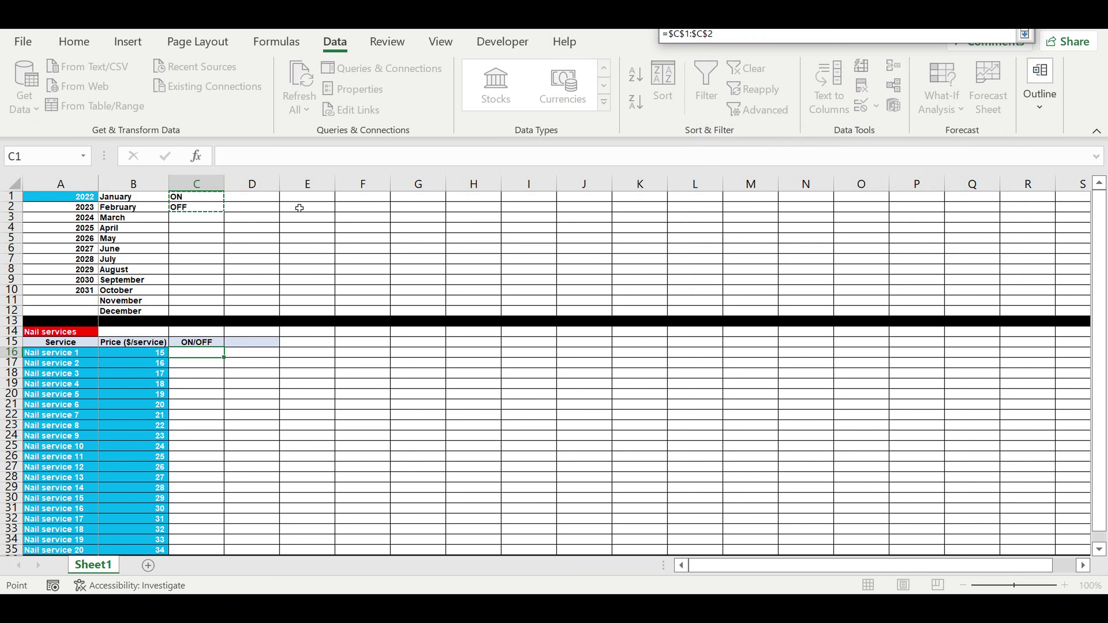
key("Return")
key("Return")
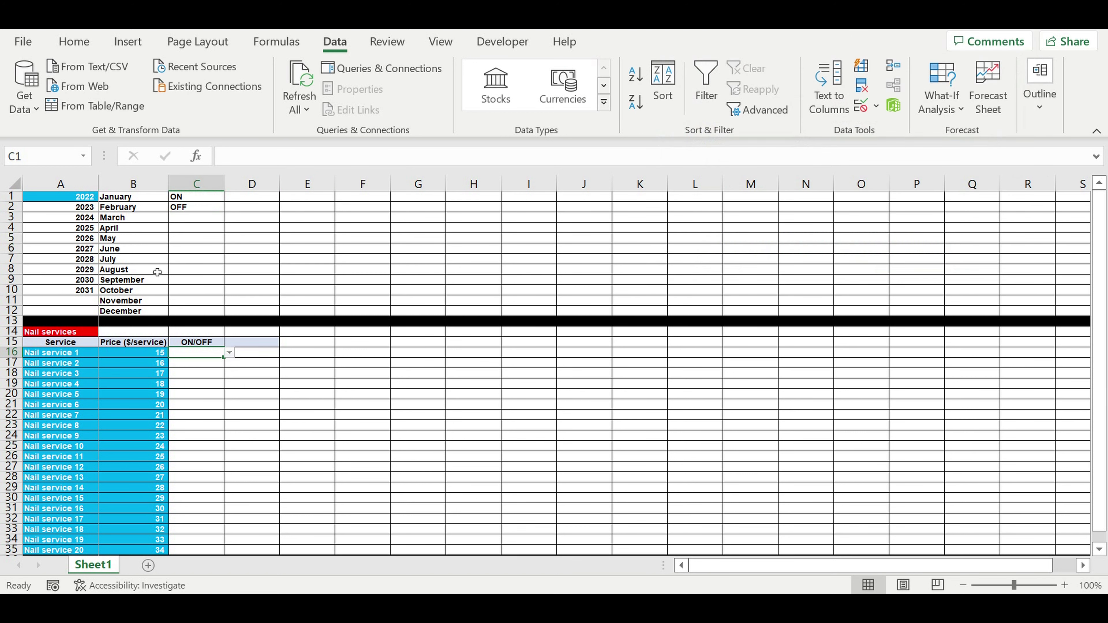
- Fill C16:C35 with the list choice ON, centered in white on the light blue fill
left_click(230, 353)
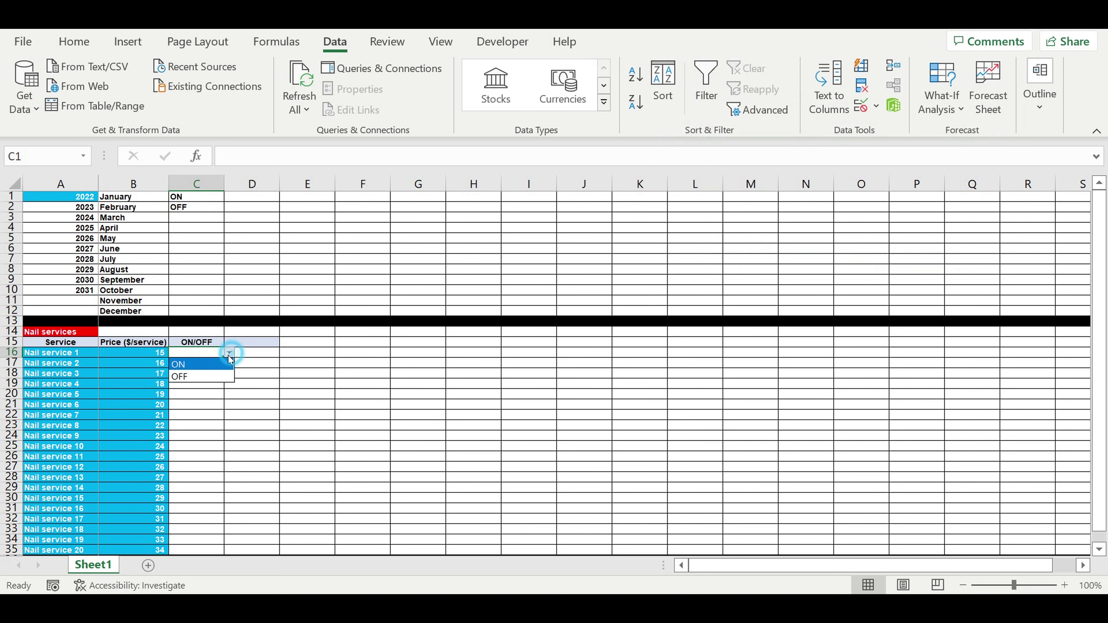
left_click(200, 363)
left_click(74, 41)
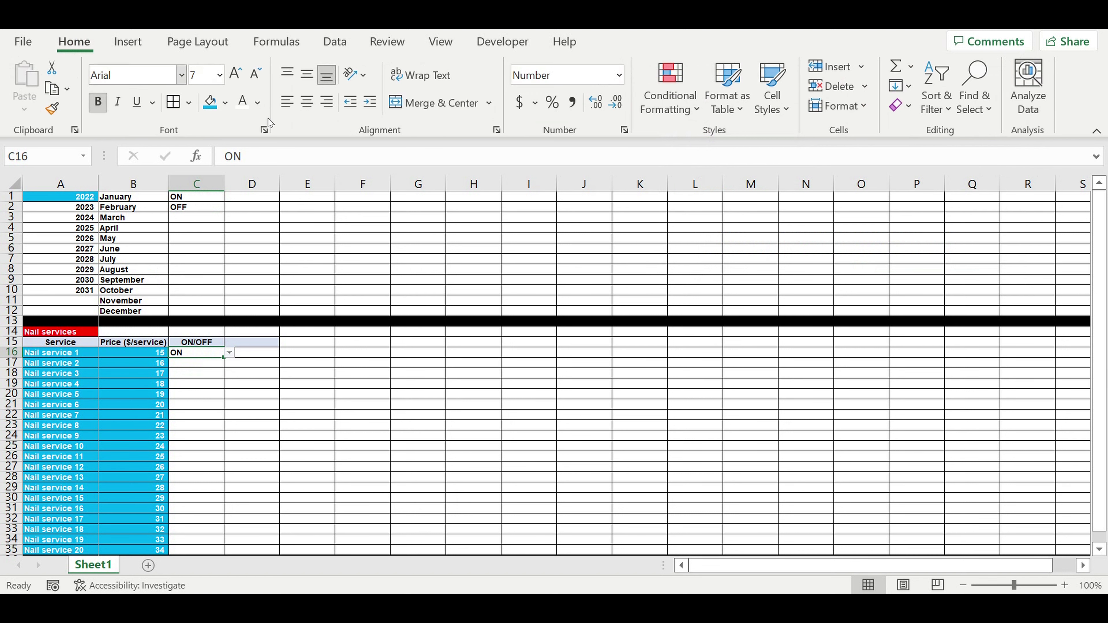
left_click(308, 102)
left_click(210, 101)
left_click_drag(224, 358, 219, 530)
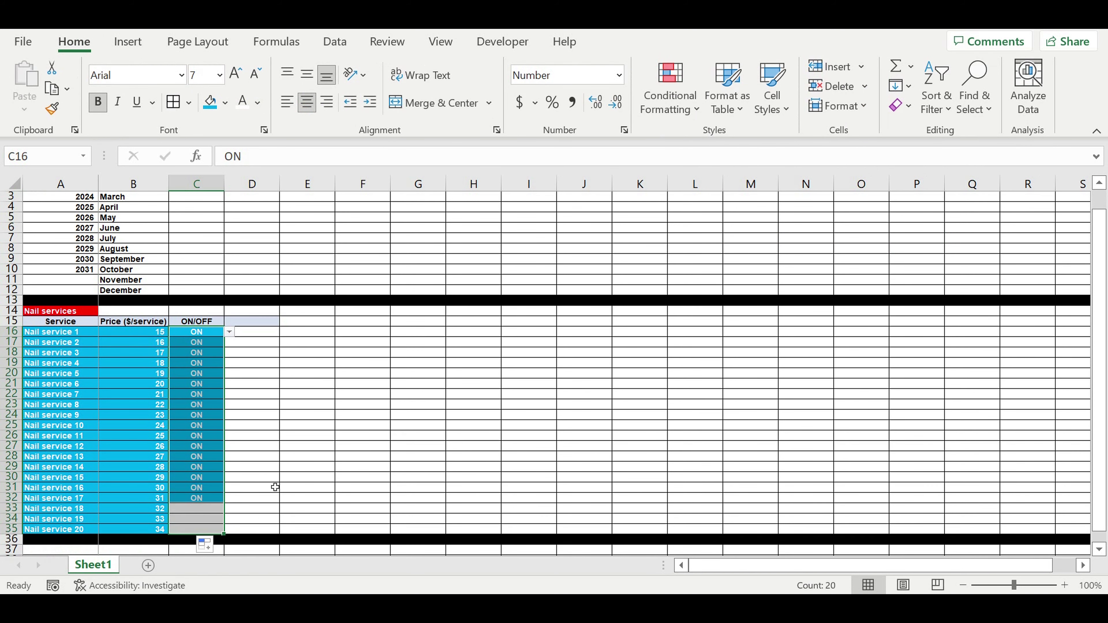
left_click(285, 468)
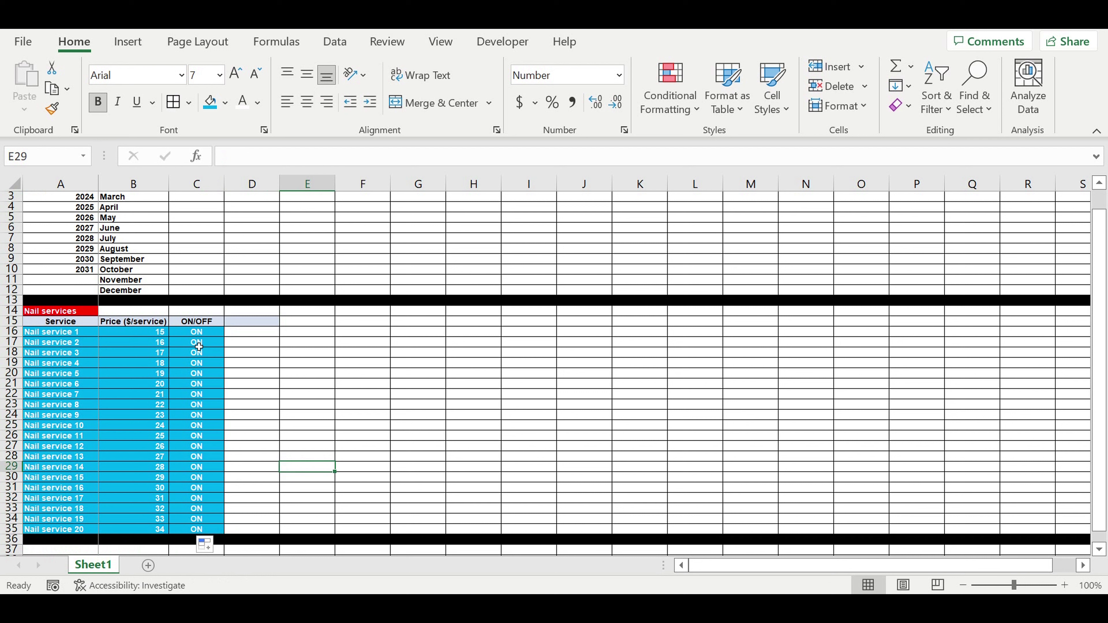
- Copy the ON/OFF header from C15 into D15
left_click(205, 323)
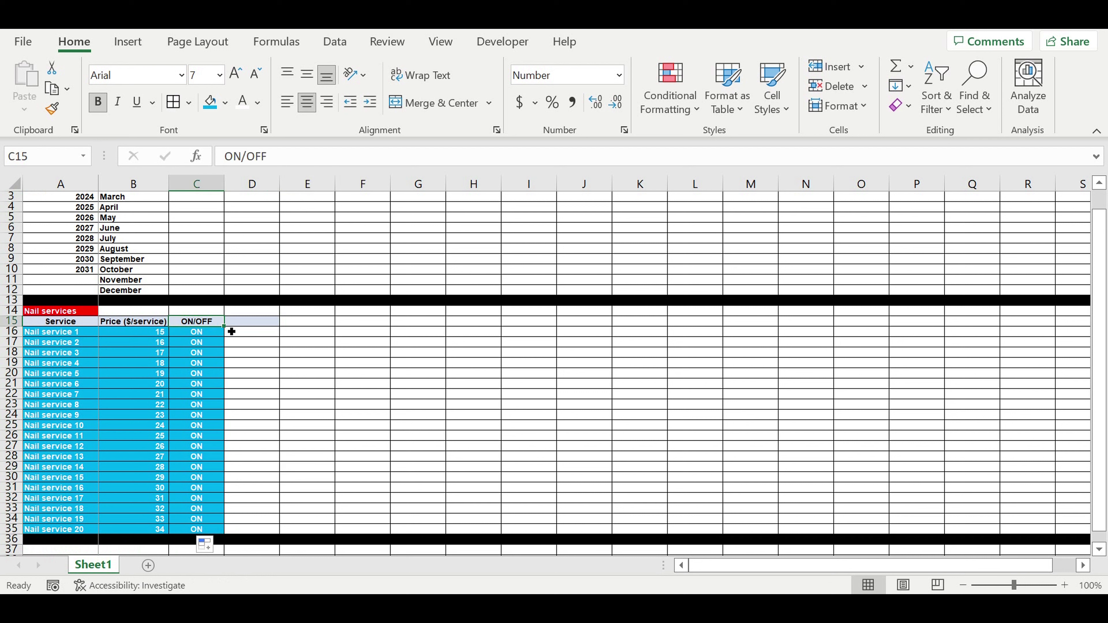
left_click_drag(224, 327, 270, 337)
left_click(260, 356)
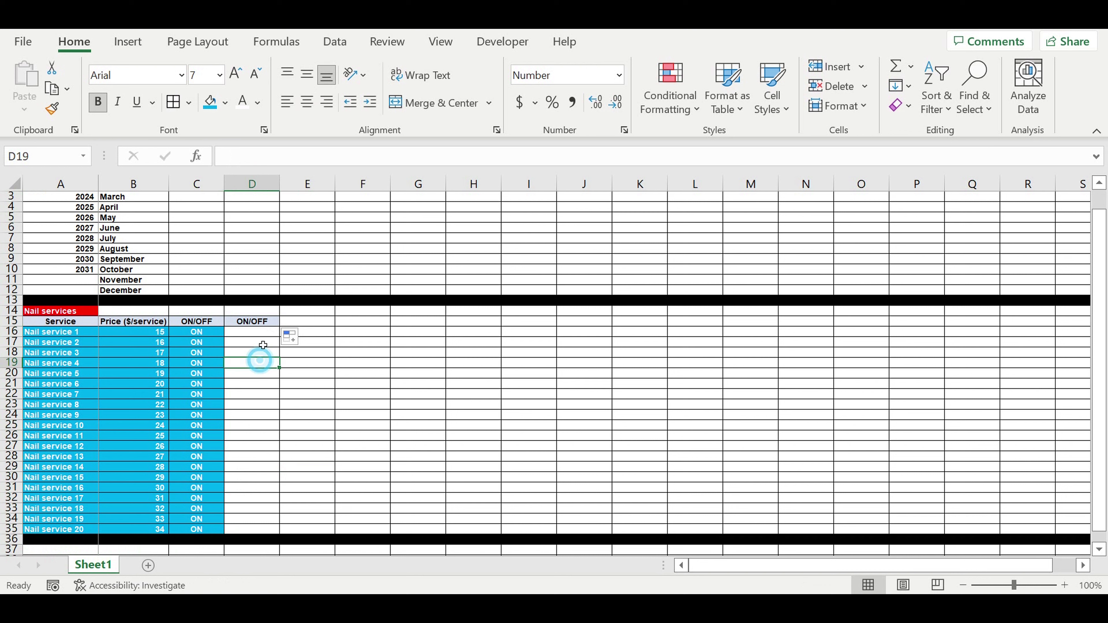
- Begin an IF formula in D16 that tests whether C16 equals the ON entry in C1
left_click(199, 333)
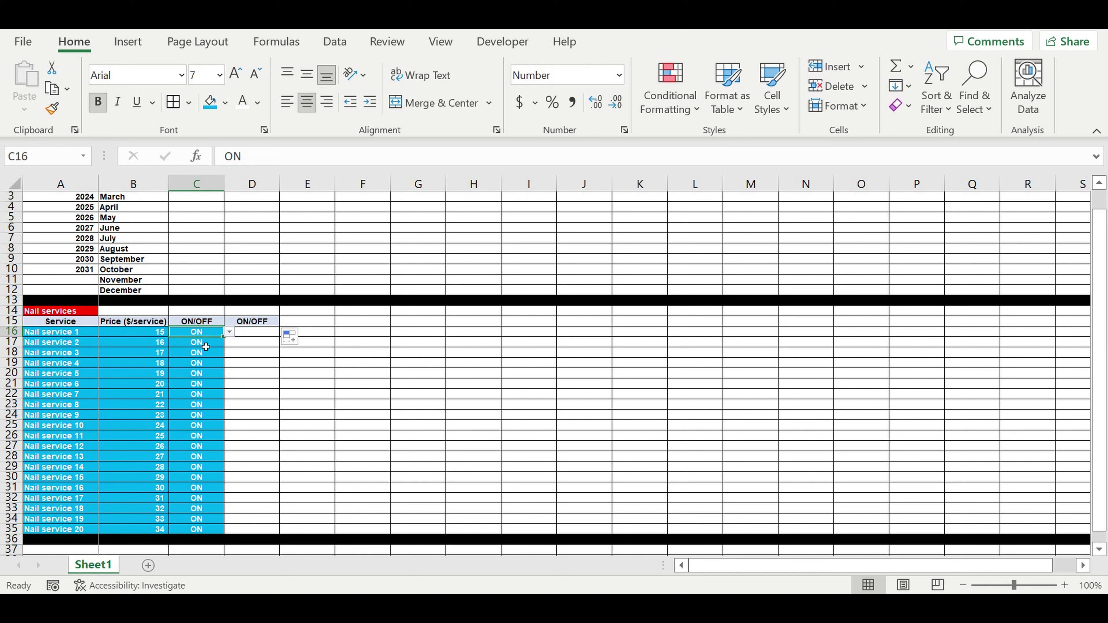
left_click(252, 345)
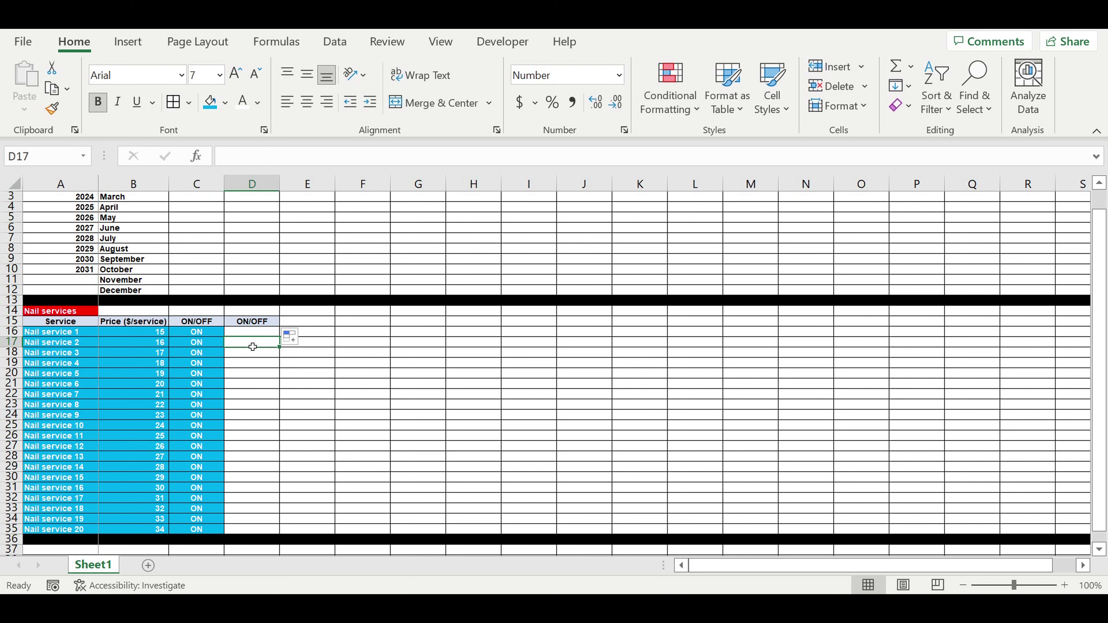
left_click(252, 334)
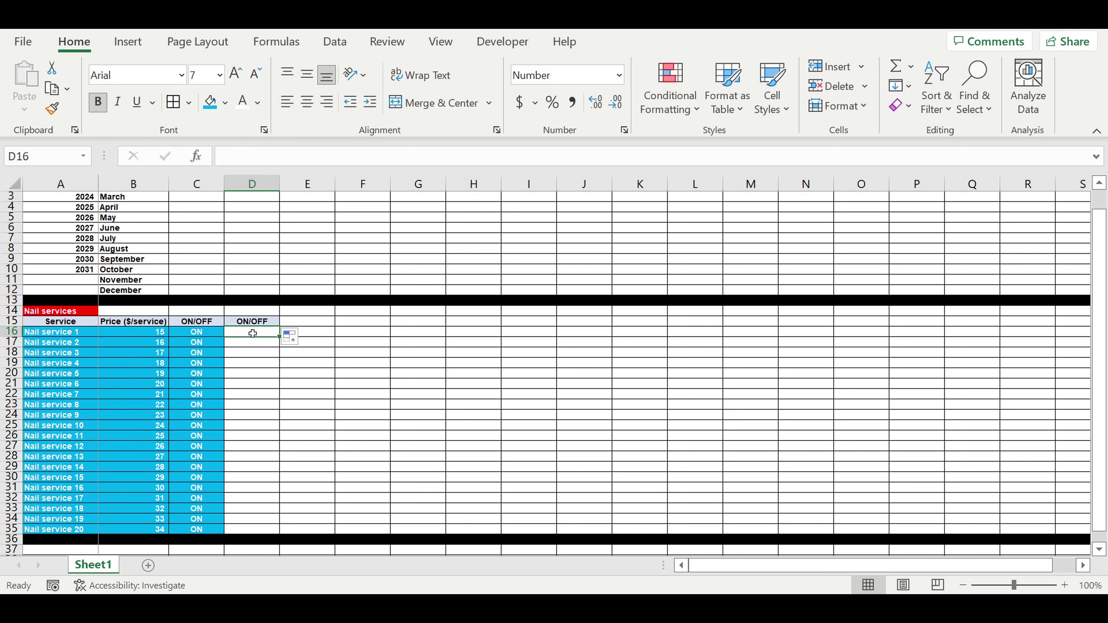
left_click(257, 345)
key("Up")
type("=if(")
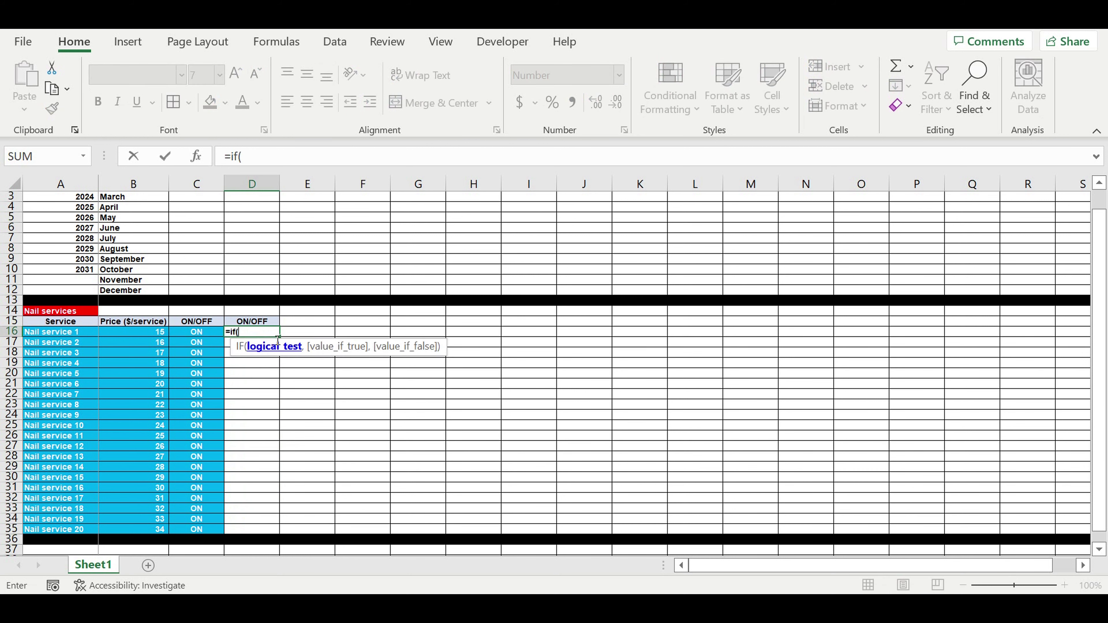
left_click(205, 333)
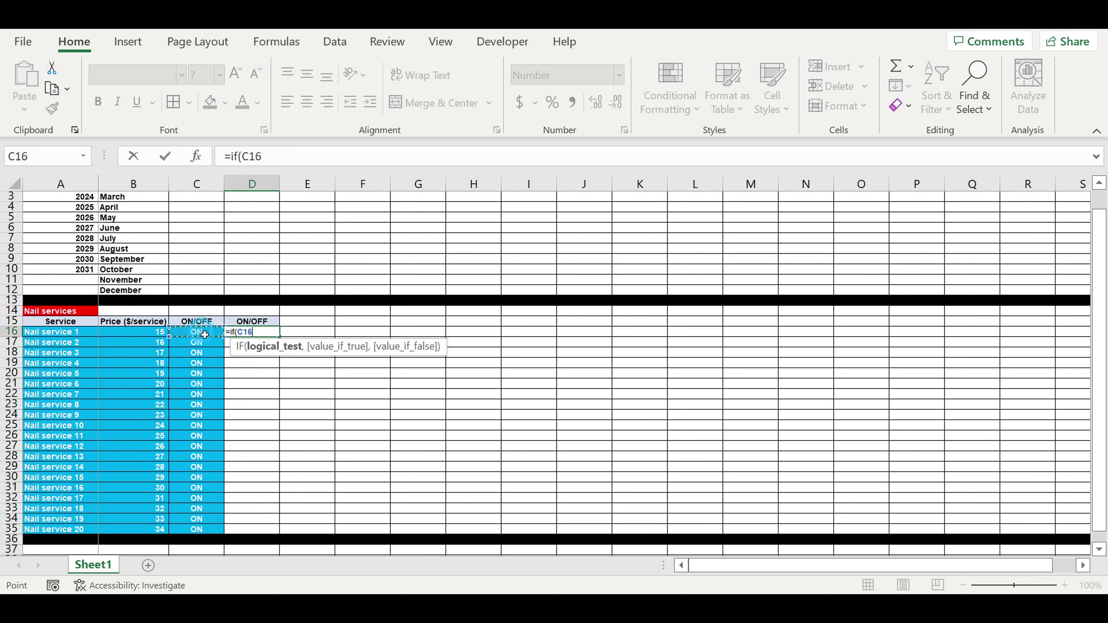
type("=")
scroll(261, 299, "up", 1)
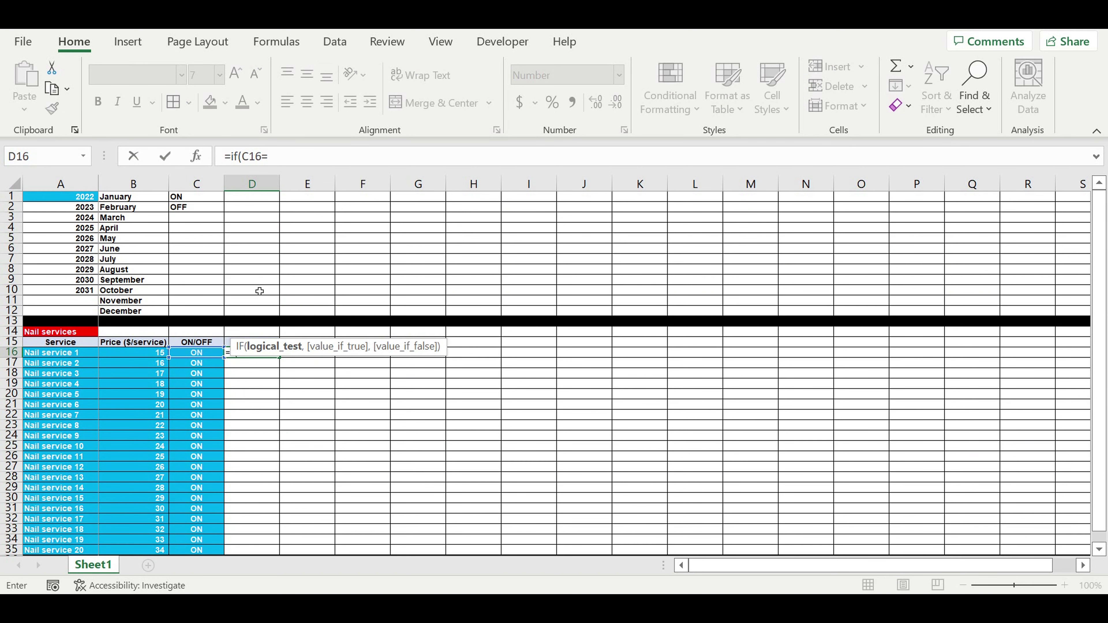
left_click(186, 202)
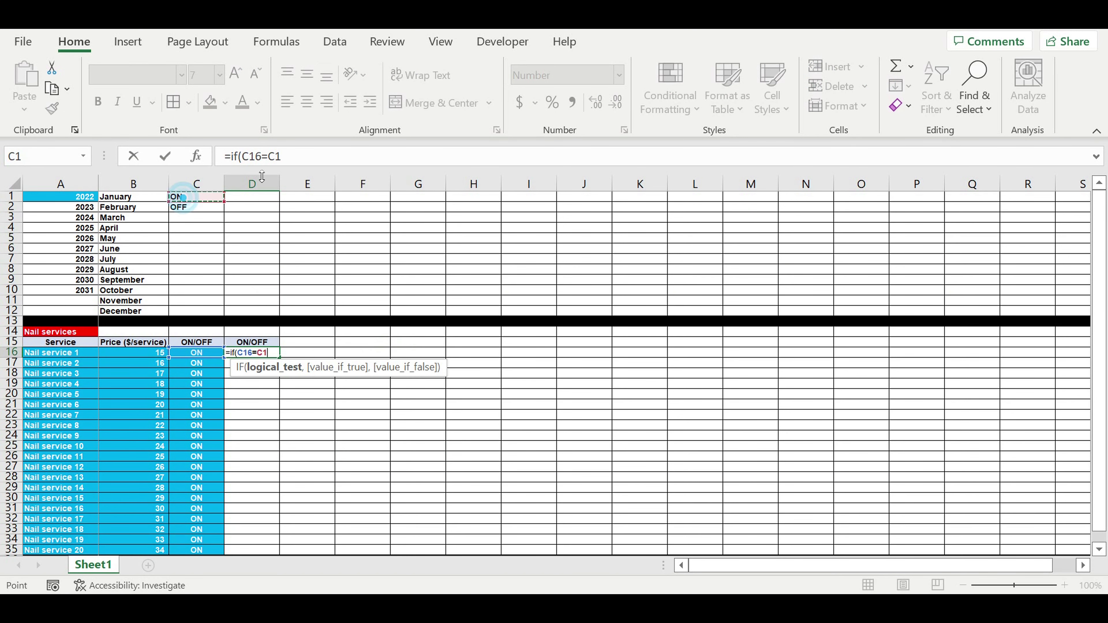
- Complete the D16 formula as =IF(C16=$C$1,1,0), with an absolute reference to the ON entry
left_click(273, 156)
type("$")
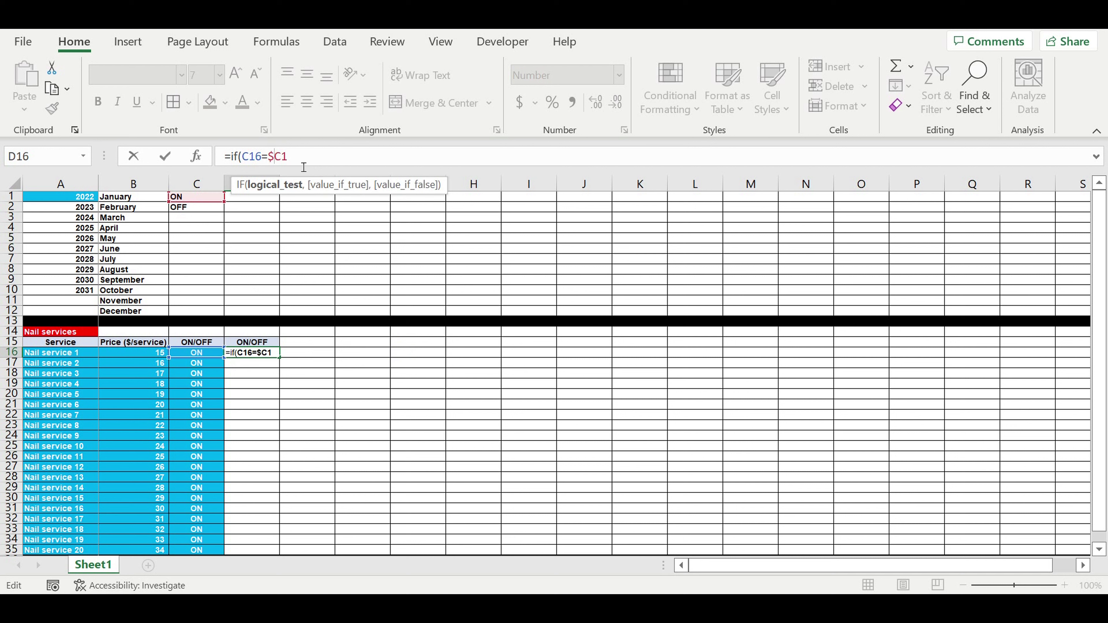
left_click(281, 163)
type("$")
left_click(323, 157)
type(",1,")
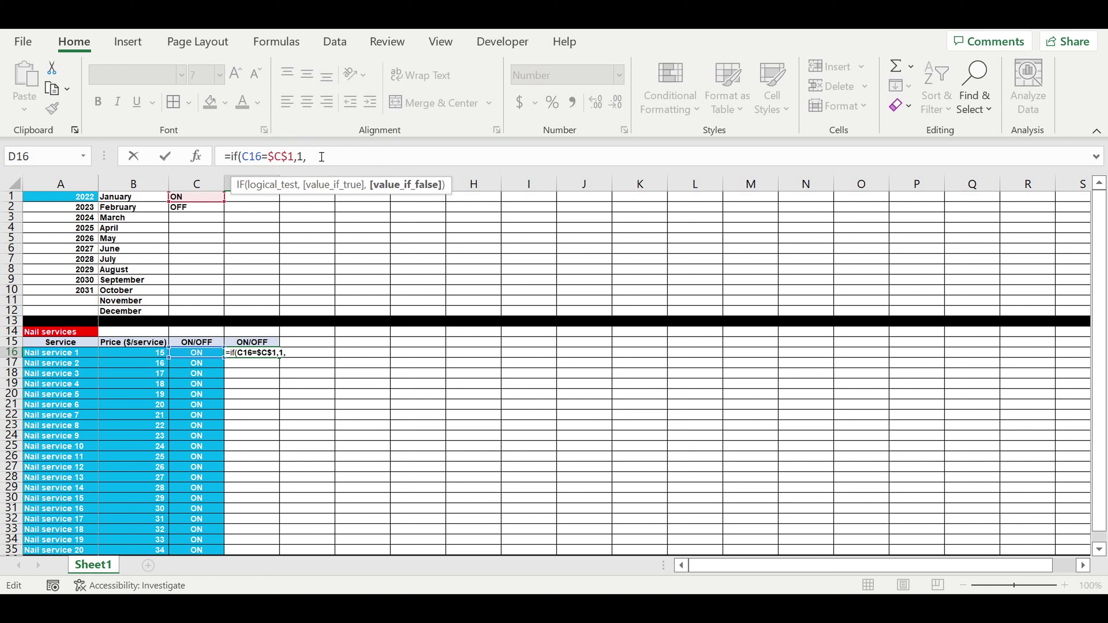
type("0)")
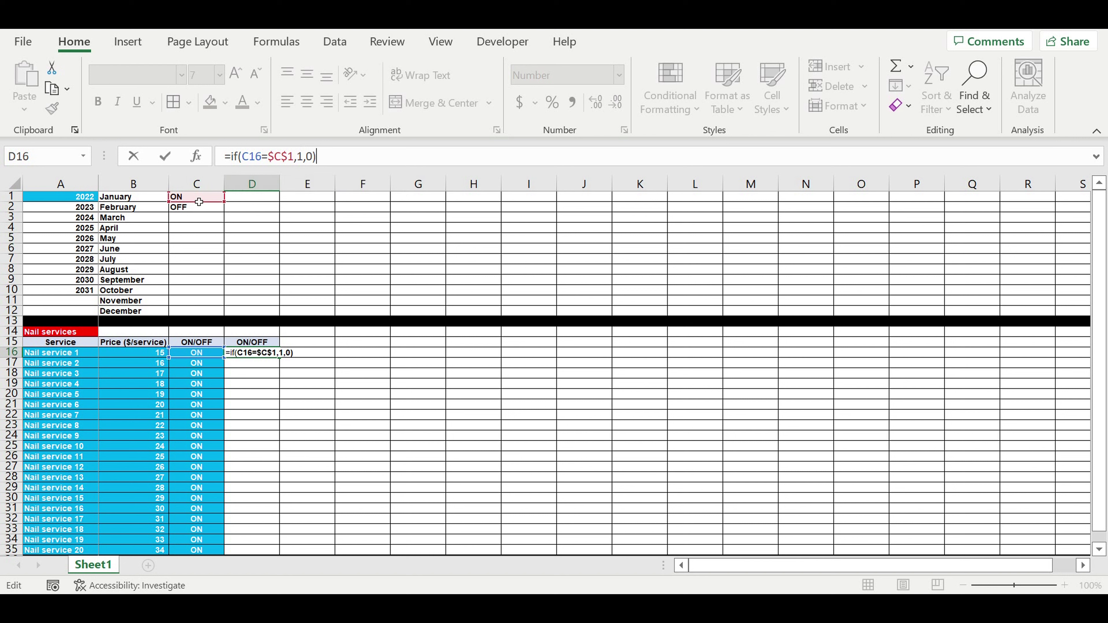
key("Return")
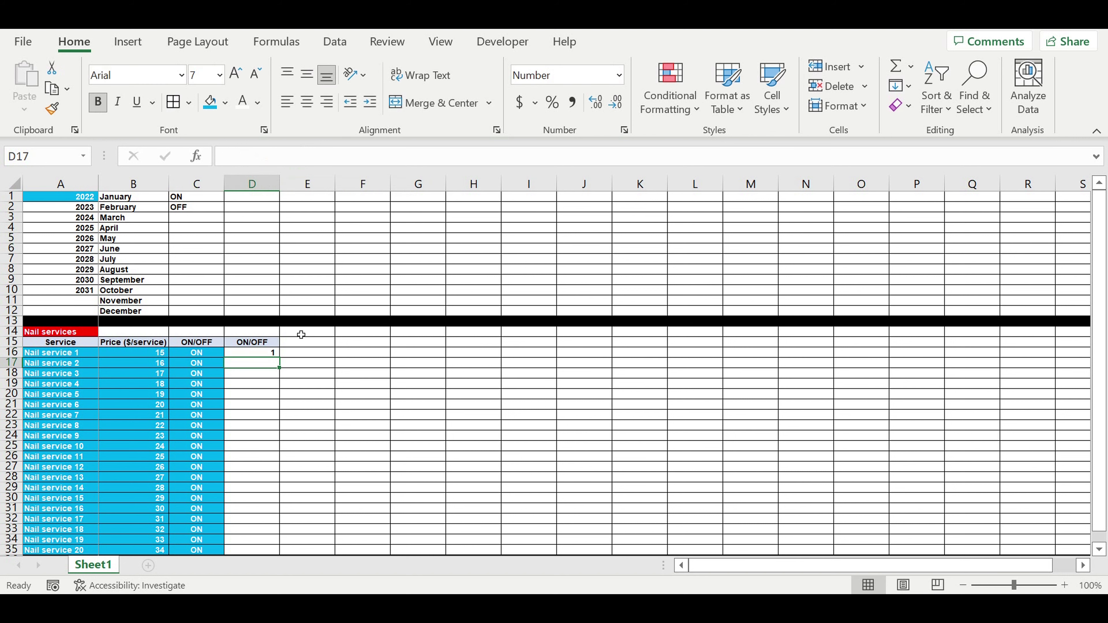
- Fill the D16 status formula down through D35
left_click(264, 353)
scroll(329, 401, "down", 2)
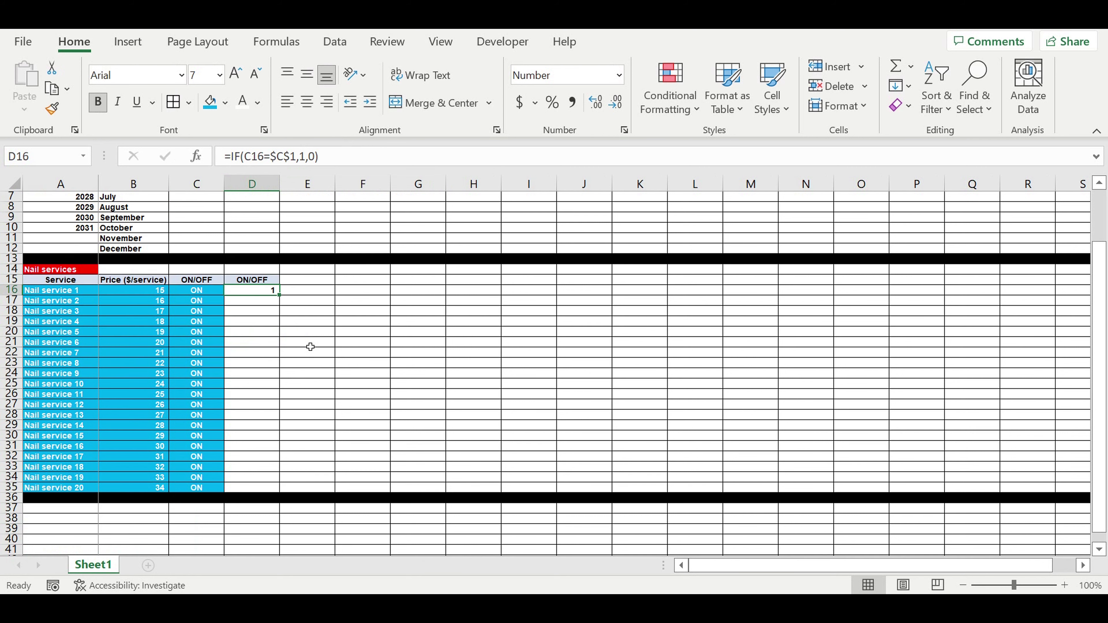
left_click_drag(279, 295, 264, 488)
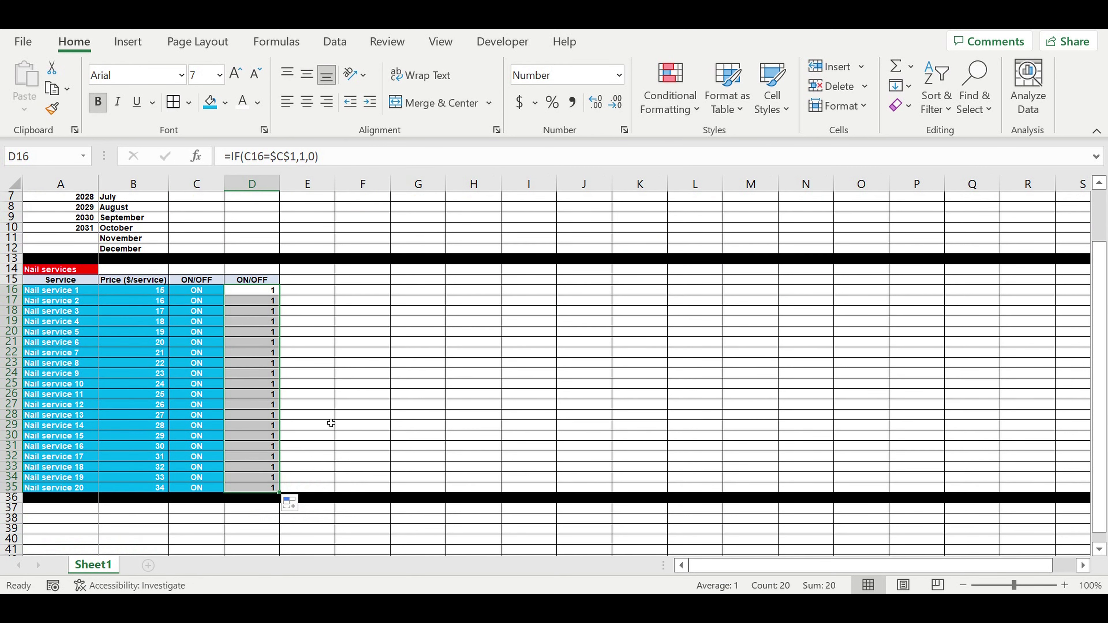
left_click(339, 404)
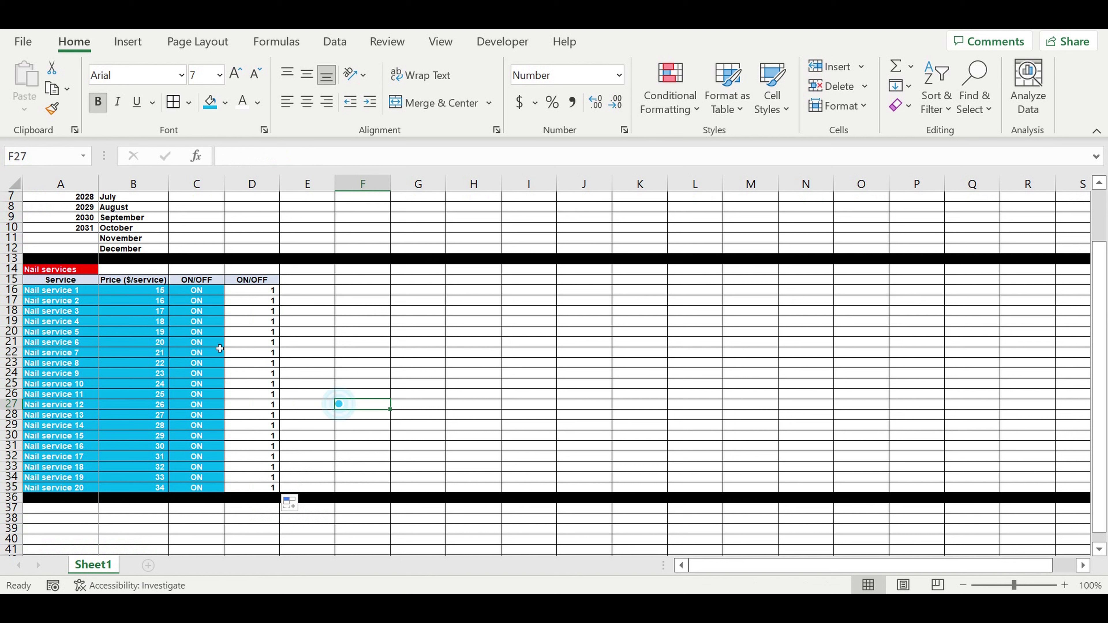
- Test the status formulas by choosing OFF in C20 and filling it down through C24
left_click(219, 332)
left_click(229, 332)
left_click(204, 355)
left_click_drag(226, 343, 226, 376)
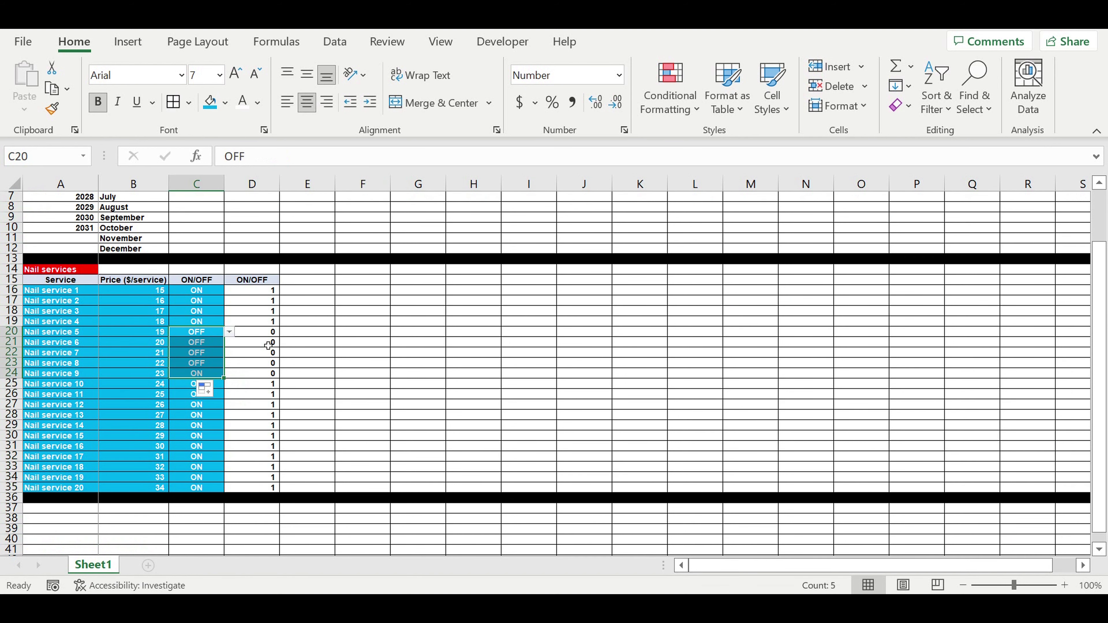
- Restore ON for the services switched OFF by filling C19 down over them
left_click(207, 323)
left_click_drag(225, 330, 306, 384)
left_click(346, 367)
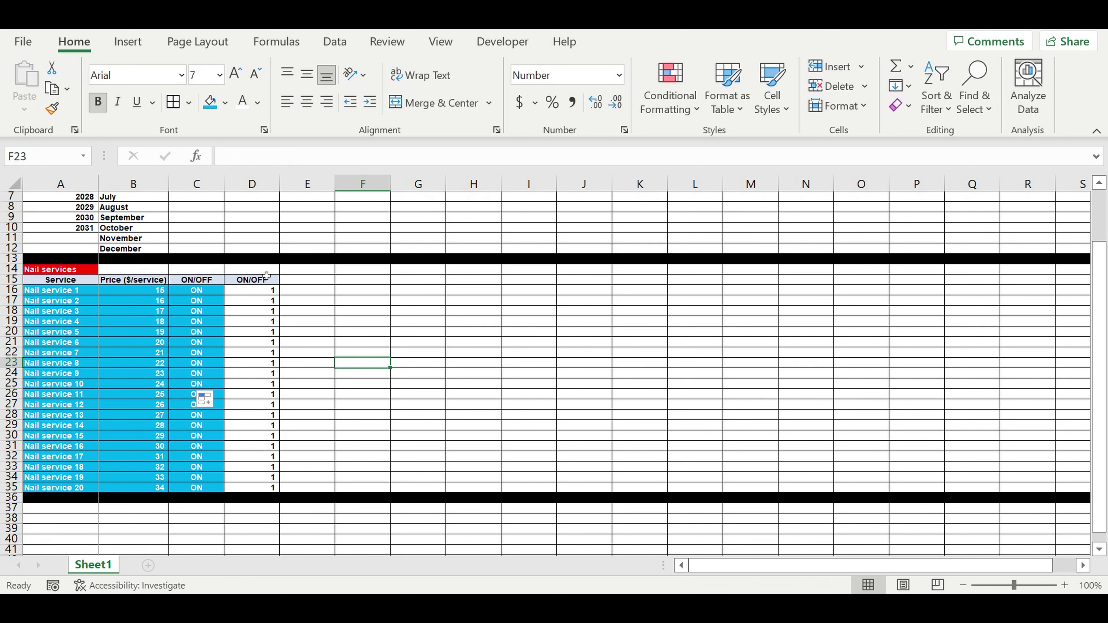
- Copy the D15 header into E15 and rename it COEFF Price
left_click(258, 280)
left_click_drag(280, 285, 323, 290)
left_click(322, 319)
left_click(311, 281)
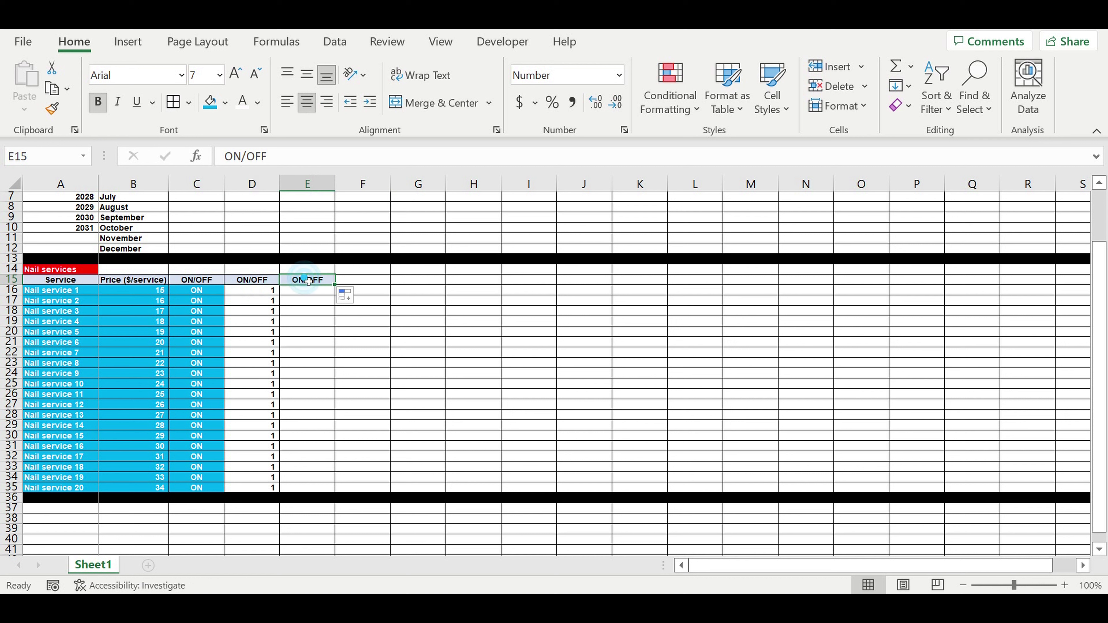
type("COEFF")
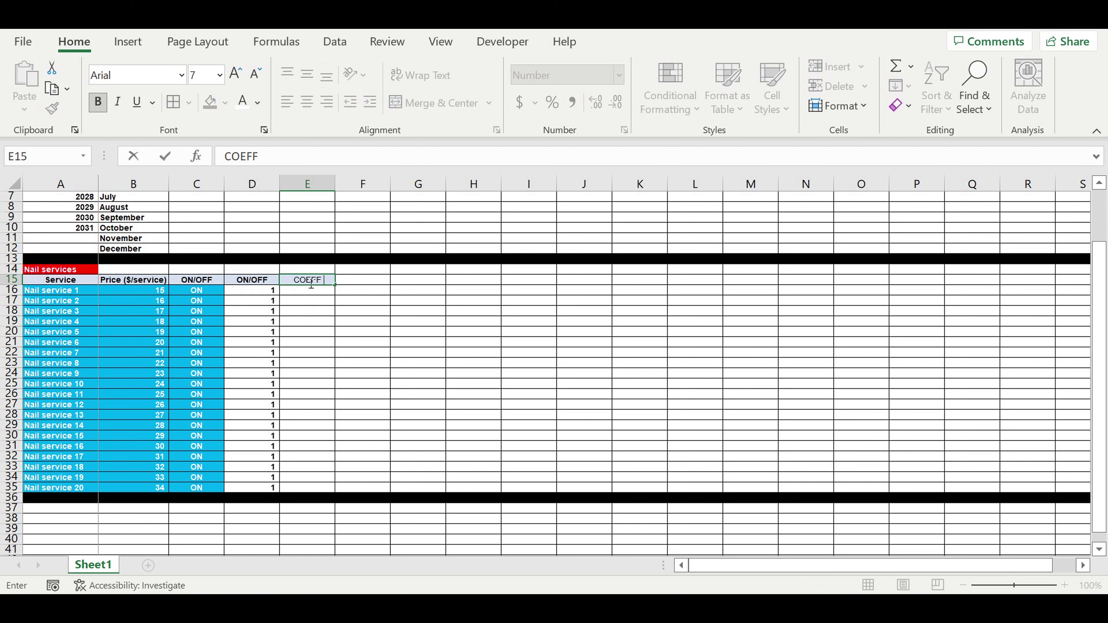
type(" Price")
key("Return")
- Enter 1 in E16, format it as a percentage with the light blue fill, and fill it down through E35
type("1")
left_click(358, 319)
left_click(324, 291)
left_click(210, 101)
left_click(552, 101)
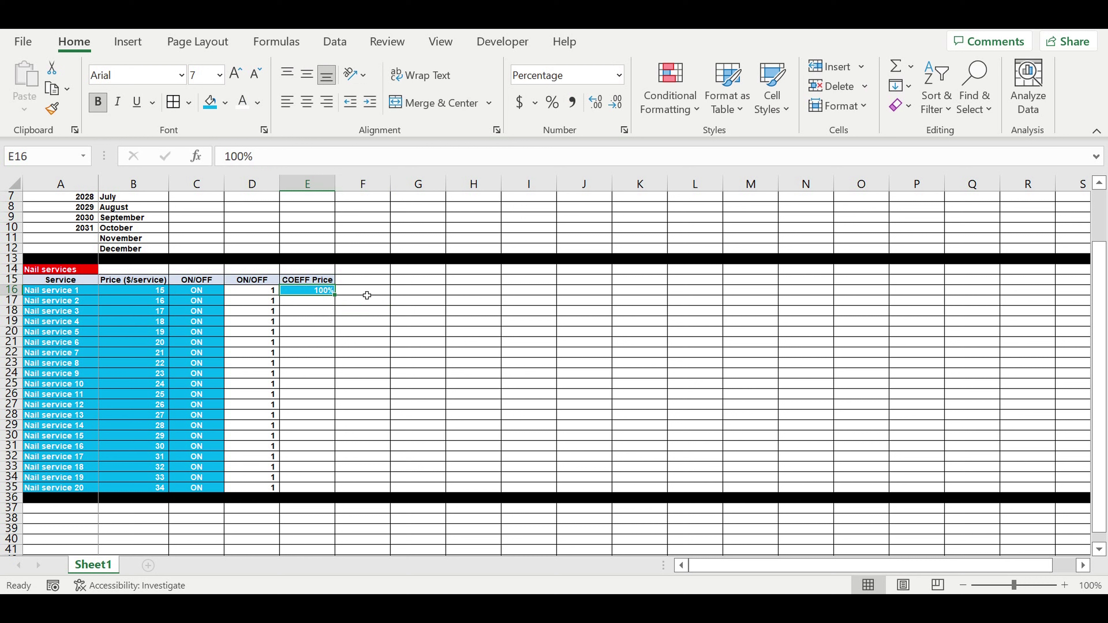
left_click_drag(339, 297, 334, 490)
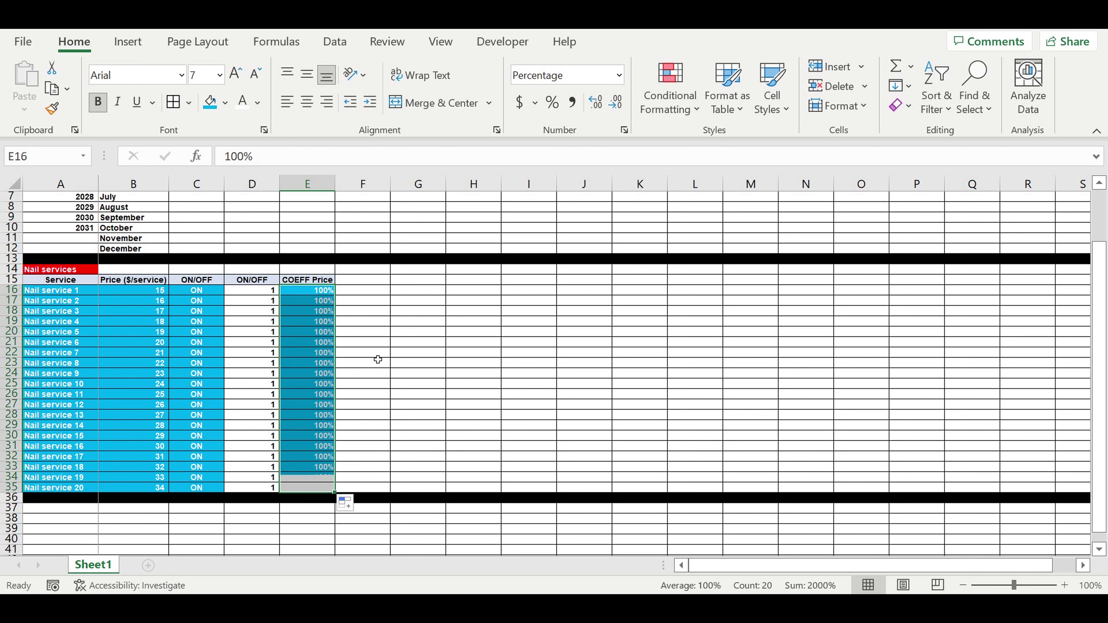
left_click(395, 354)
- Copy the COEFF Price header into F15 and rename it Price Final
left_click(321, 280)
left_click_drag(338, 288, 395, 291)
left_click(371, 282)
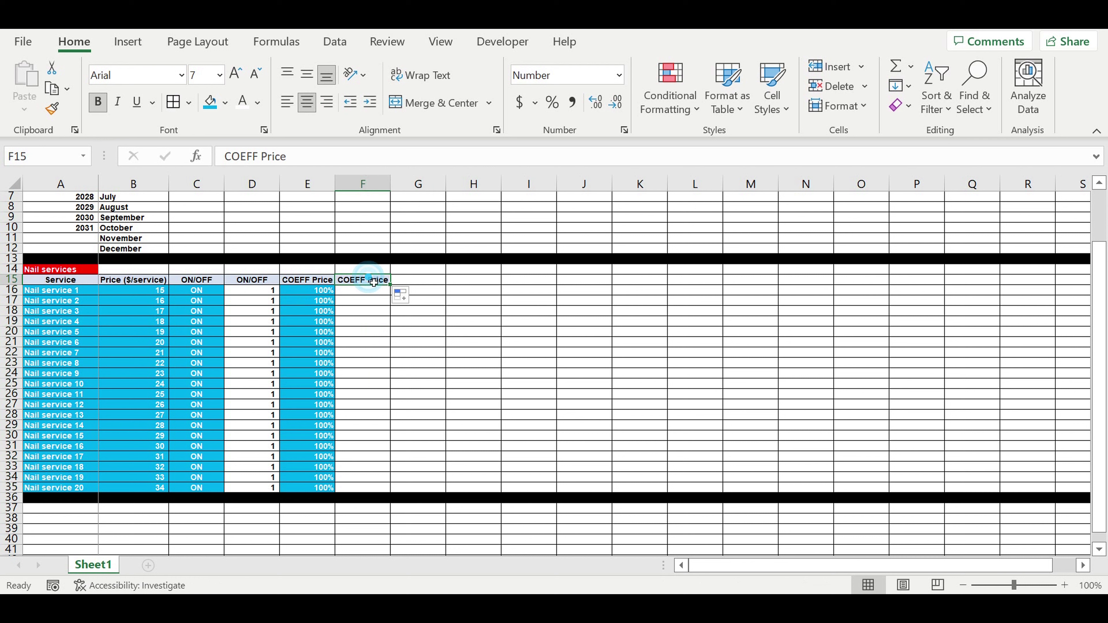
type("Price Final")
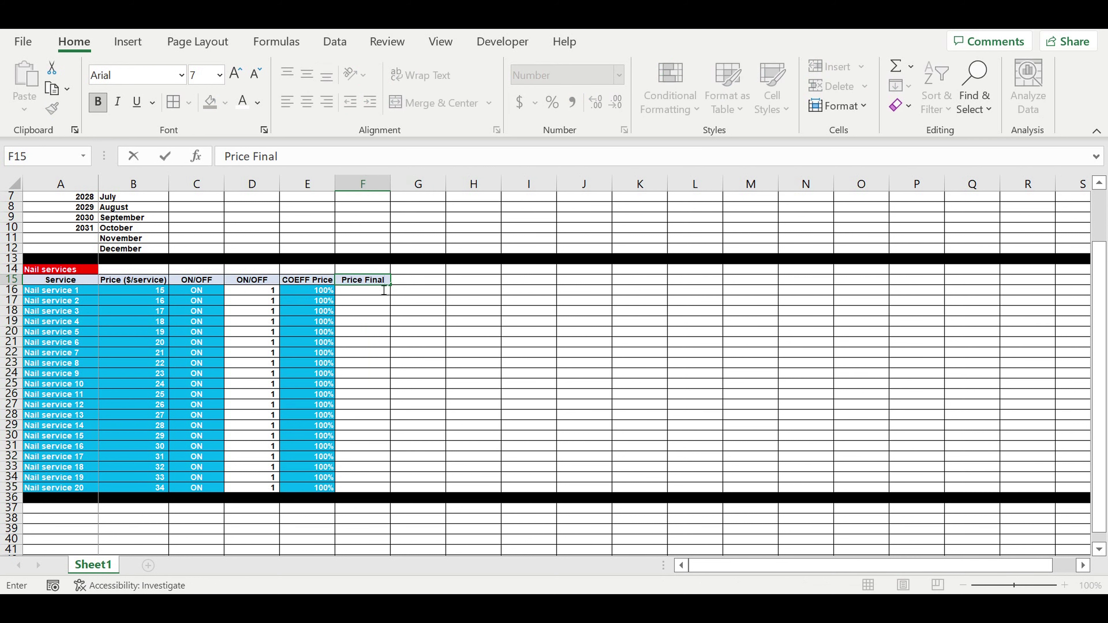
key("Return")
- Enter the formula =B16*D16*E16 in F16
type("=")
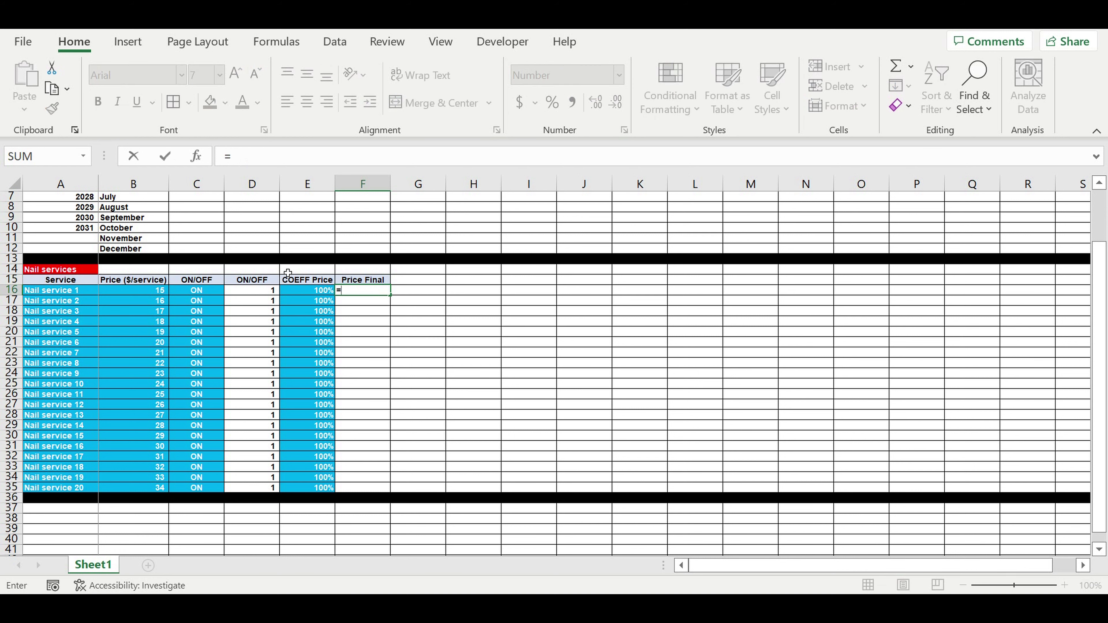
left_click(147, 293)
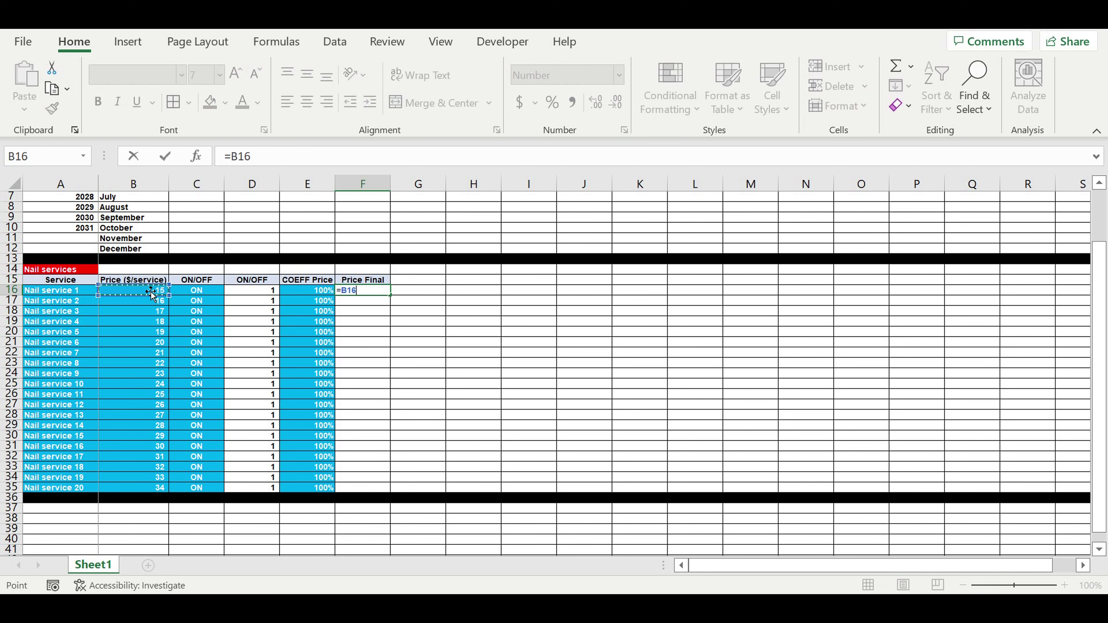
type("*")
left_click(260, 294)
type("*")
left_click(317, 293)
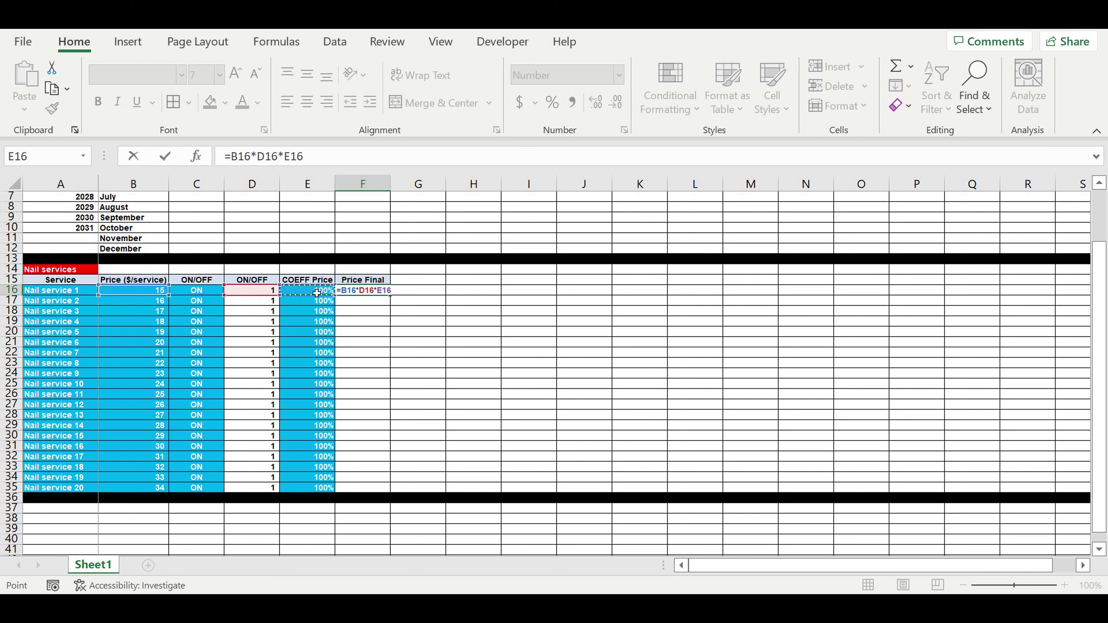
key("Return")
- Fill the Price Final formula from F16 down through F35
left_click(376, 292)
left_click_drag(389, 296, 375, 488)
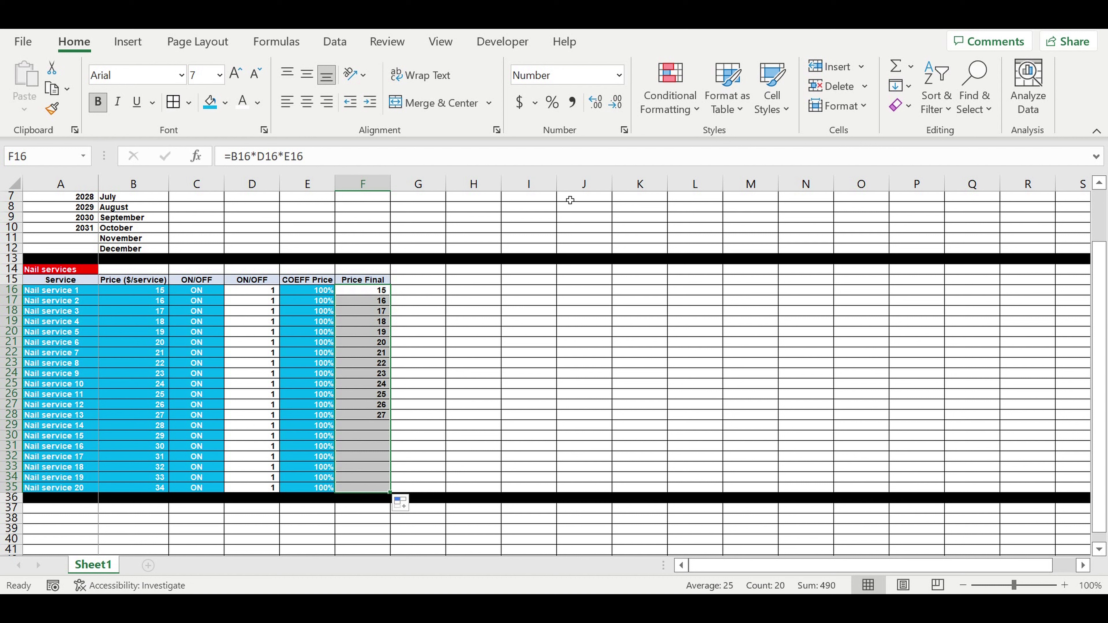
left_click(542, 347)
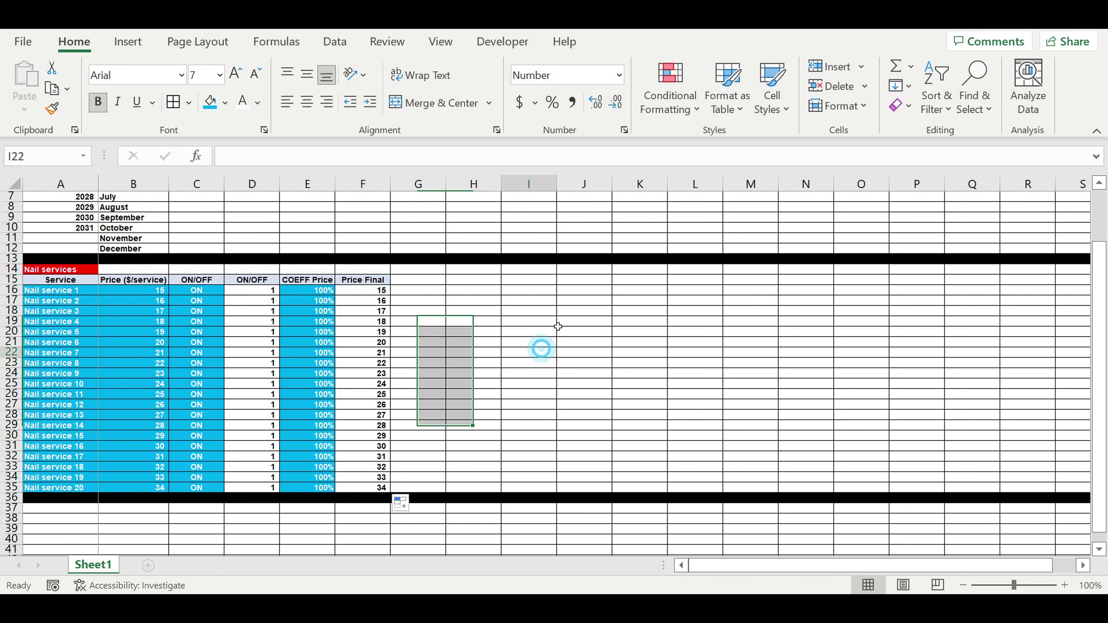
- Format the Price Final values in F16:F35 with two decimal places
left_click(598, 106)
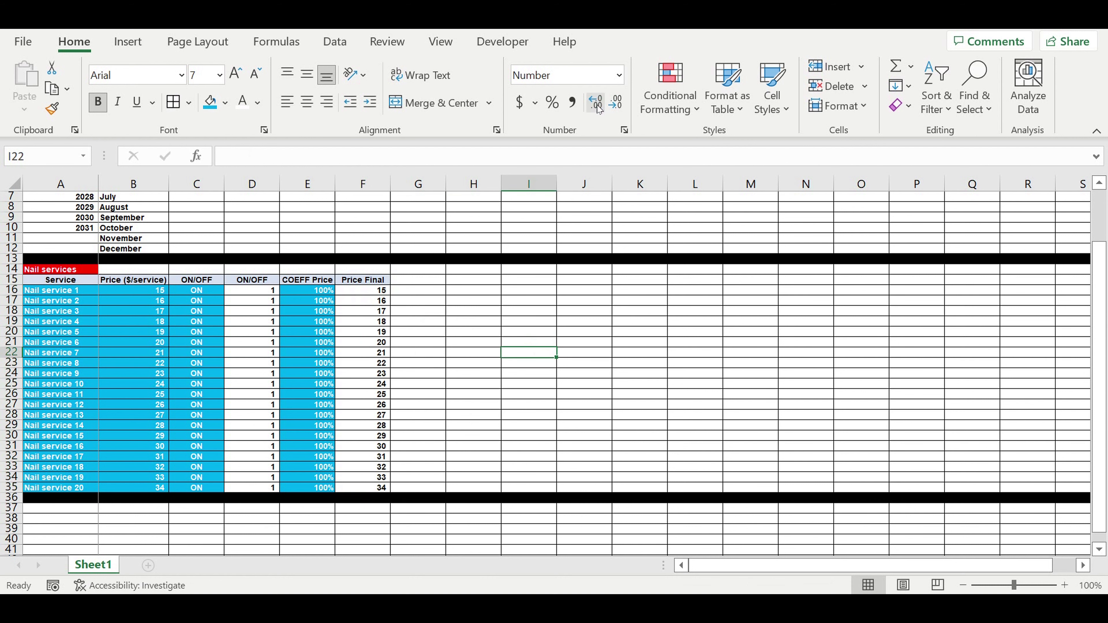
left_click_drag(363, 290, 363, 477)
left_click(594, 103)
left_click(594, 102)
left_click(536, 304)
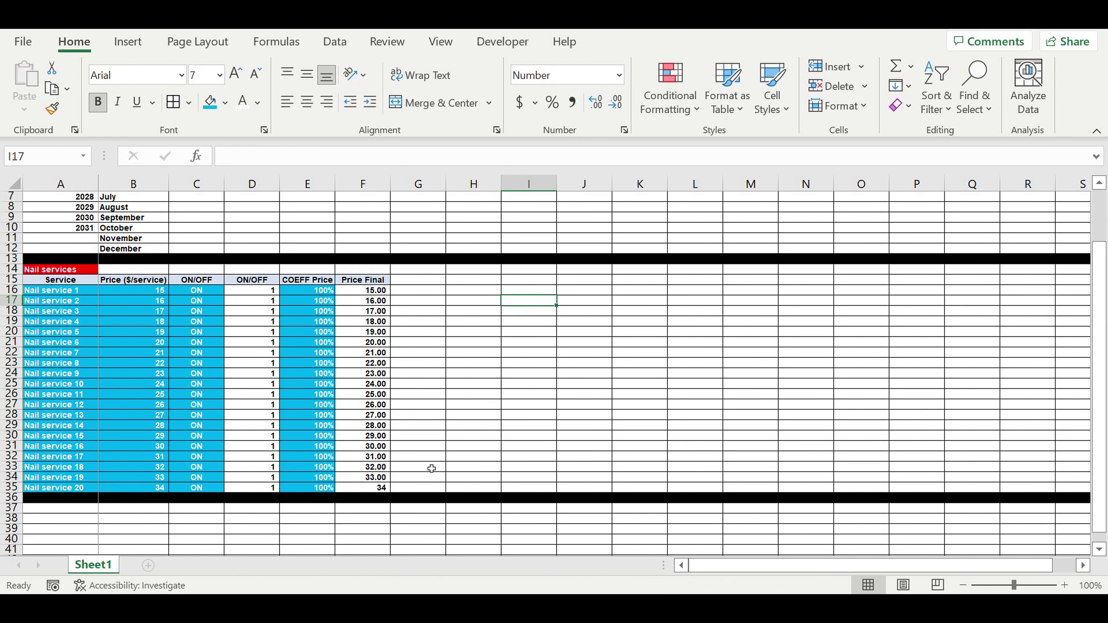
left_click(376, 490)
double_click(599, 99)
left_click(573, 314)
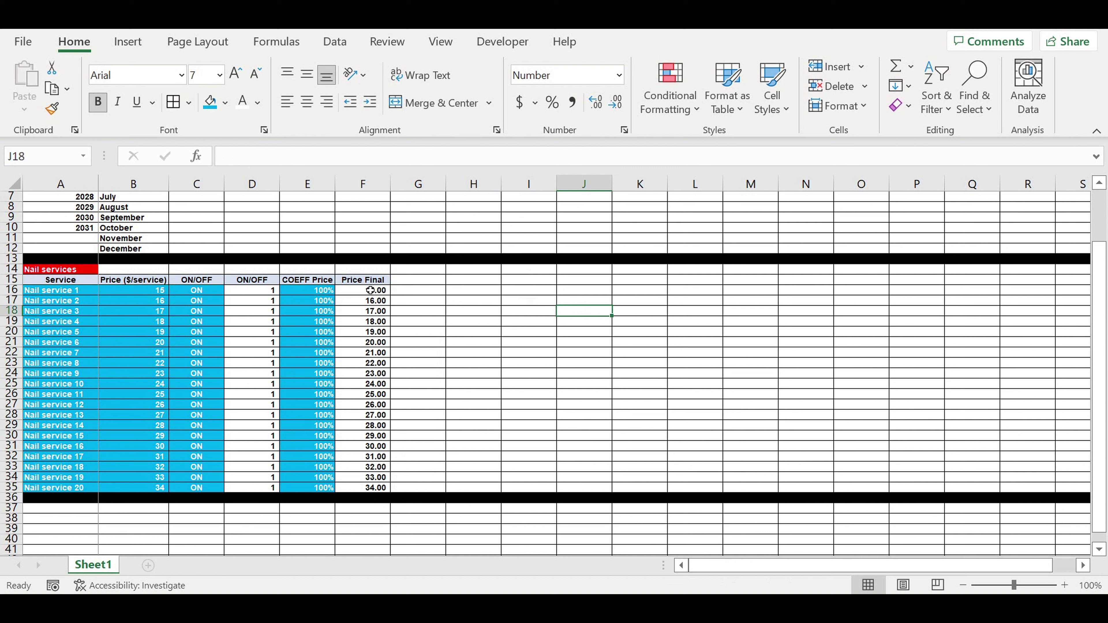
- Test the final price formula by choosing OFF in C22 and filling it down through C27
left_click(354, 293)
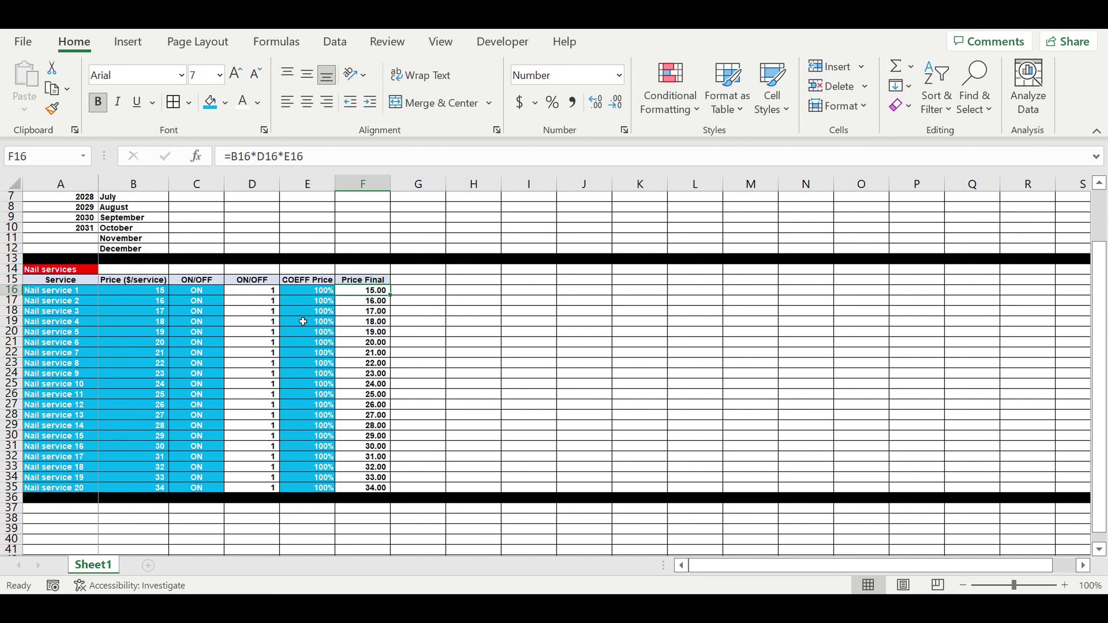
left_click_drag(70, 334, 61, 425)
left_click(195, 352)
left_click(229, 352)
left_click(209, 378)
left_click_drag(227, 367, 215, 401)
- Examine the Price Final values in F22:F28 next to the services switched OFF
key("Right")
key("Right")
key("Right")
key("shift+Down")
key("shift+Down")
key("shift+Down")
key("shift+Down")
key("shift+Down")
key("shift+Down")
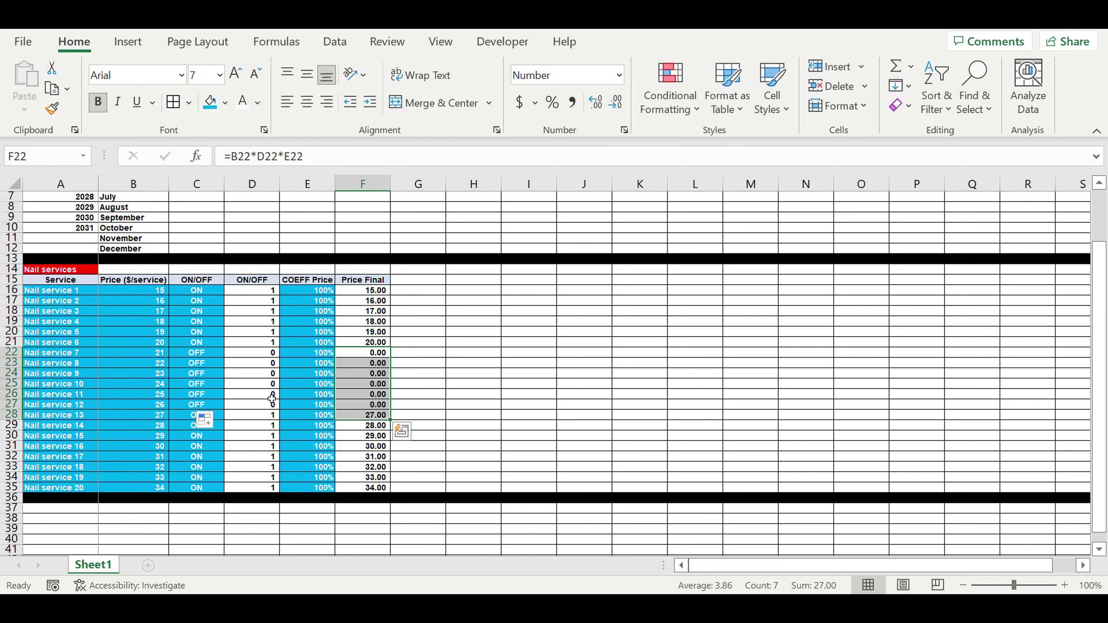
- Restore ON for the switched-off services by filling C21 down through C28
left_click_drag(69, 370, 69, 425)
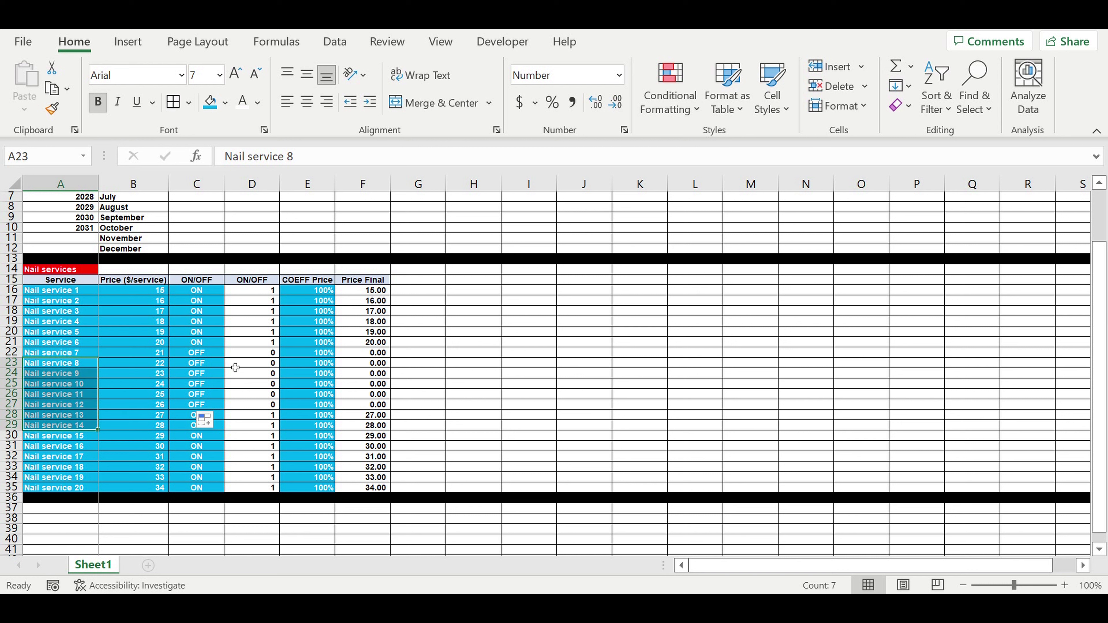
left_click(194, 344)
left_click_drag(224, 349, 231, 415)
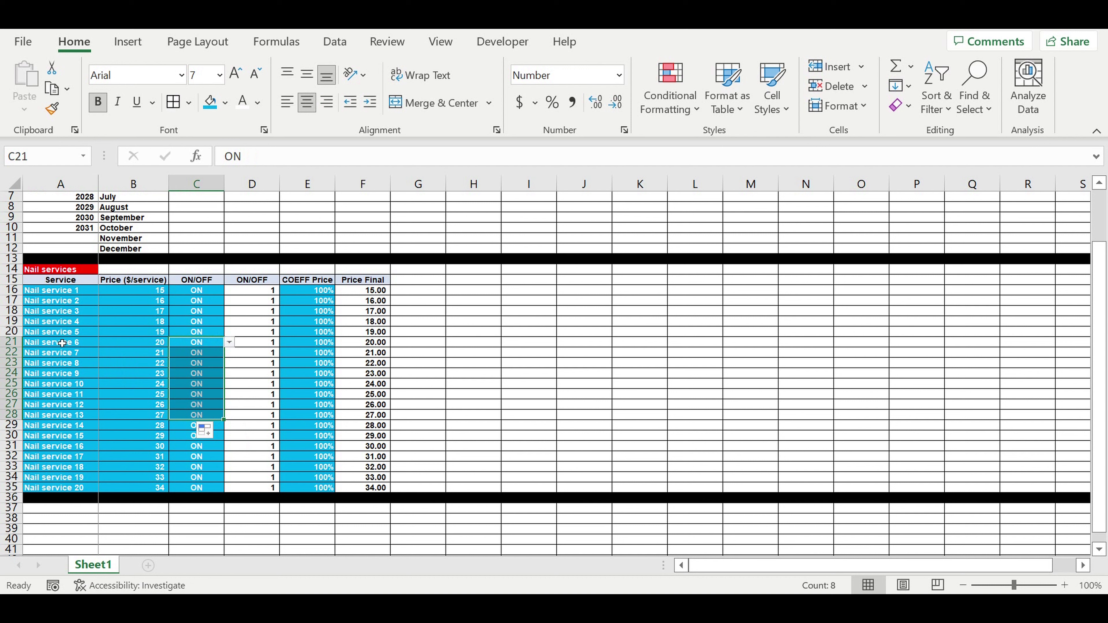
- Set the COEFF Price in E22 to 50% and fill it down through E29
left_click(311, 363)
left_click(315, 353)
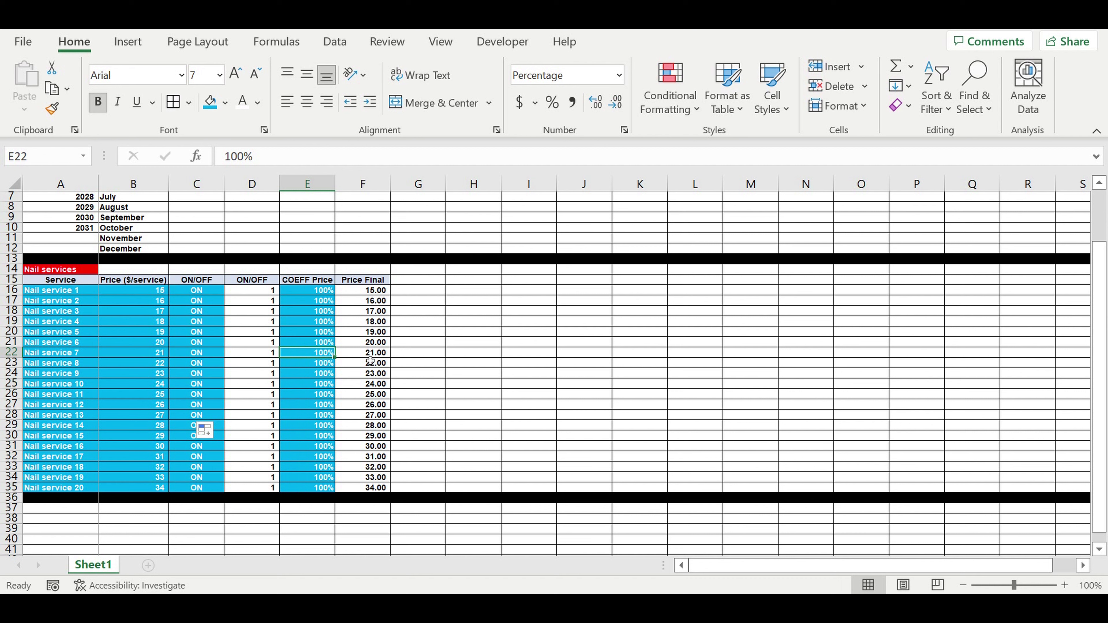
type("50")
key("Return")
left_click(314, 353)
left_click_drag(335, 358, 342, 425)
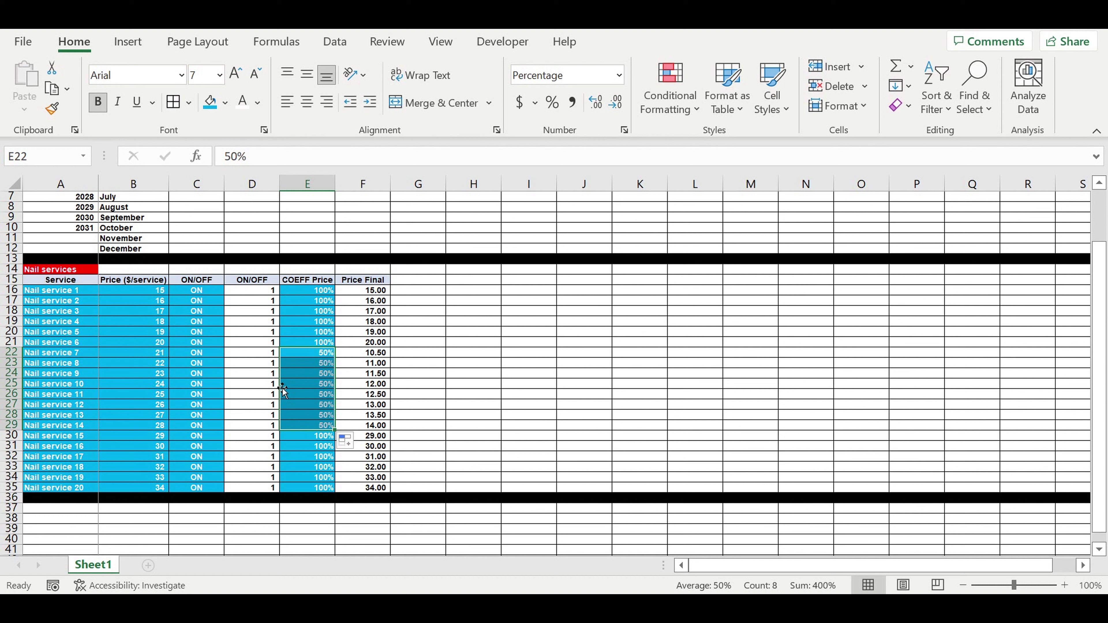
- Set the COEFF Price in E22 to 120% and fill it down through E30
left_click(307, 378)
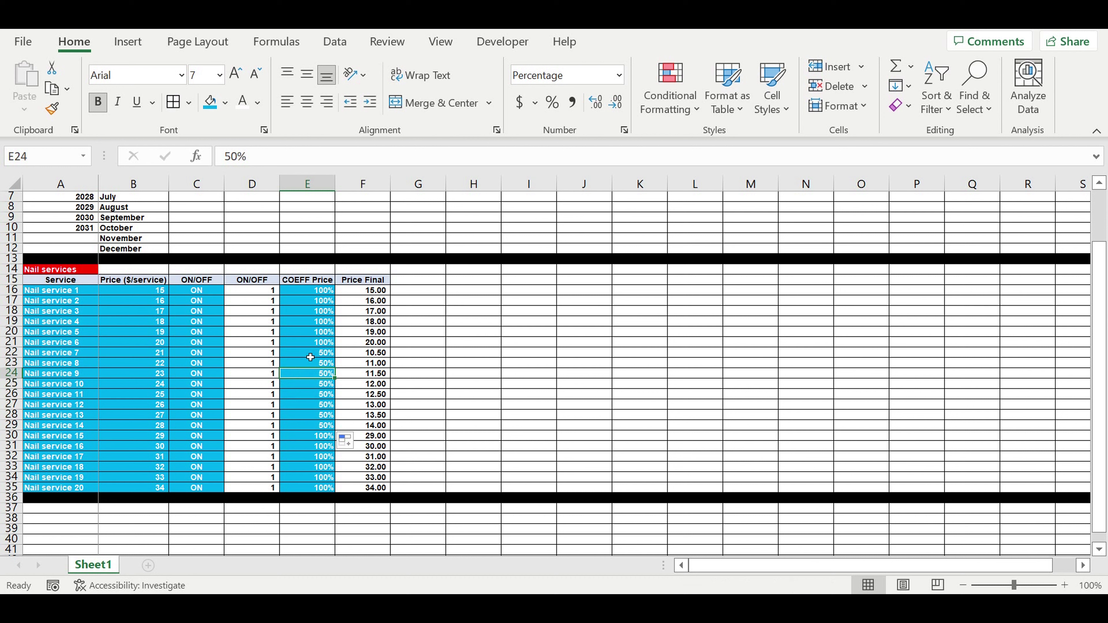
left_click(311, 356)
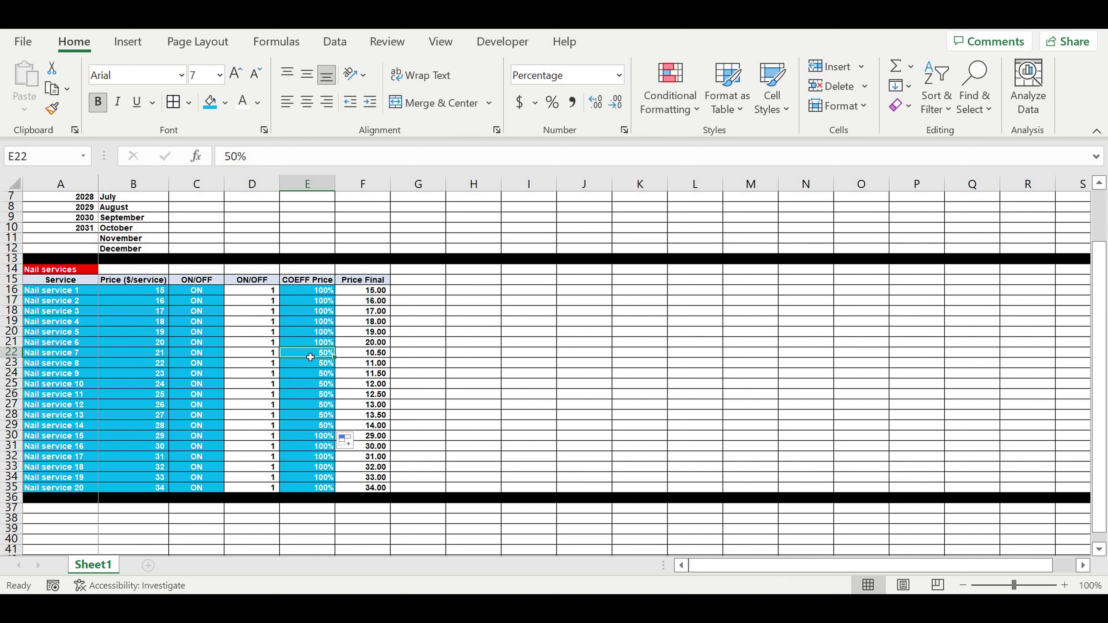
type("1")
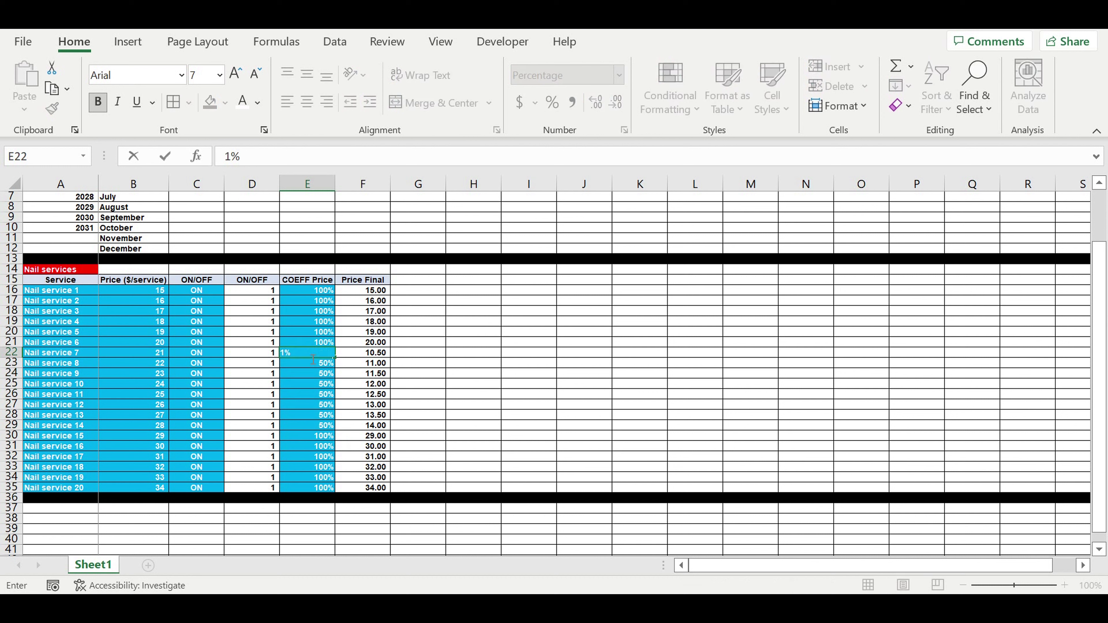
type("20")
key("Return")
key("Return")
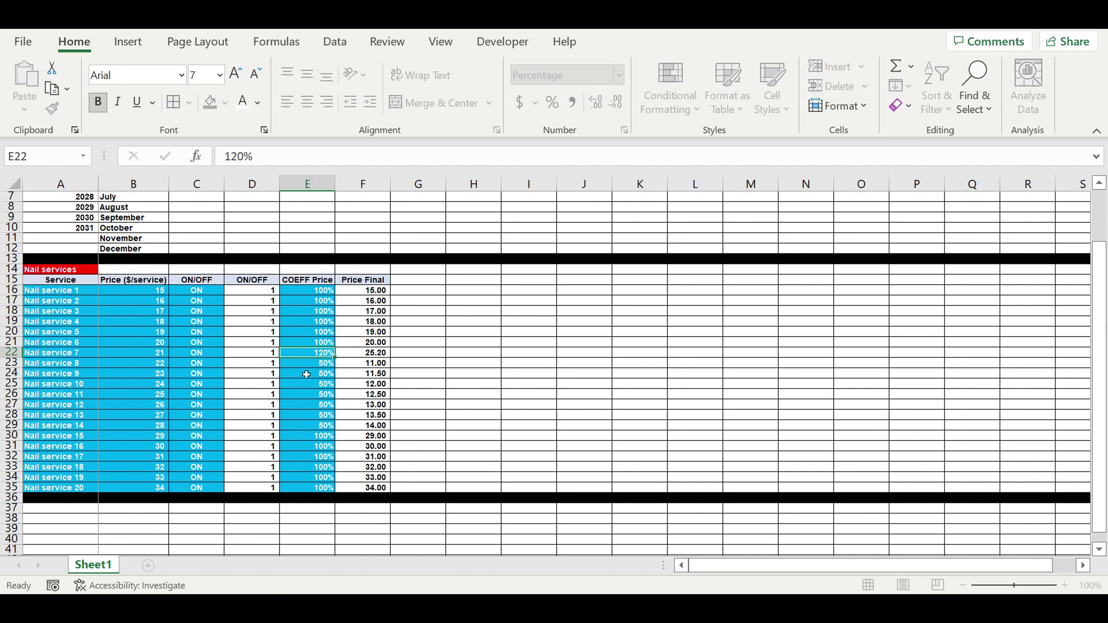
left_click_drag(308, 353, 326, 437)
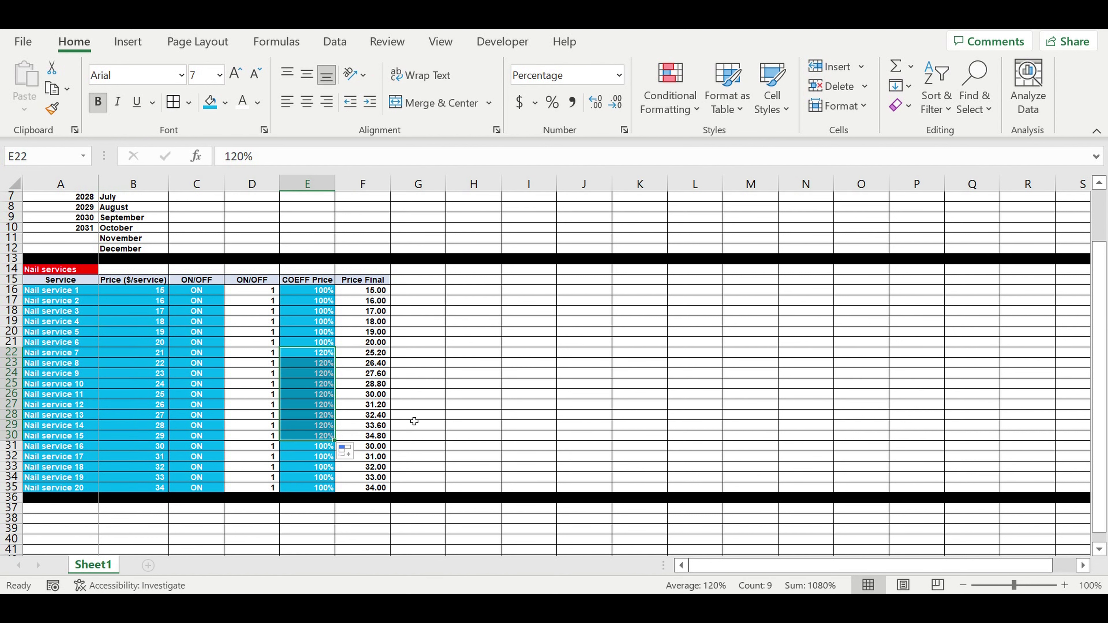
left_click(410, 404)
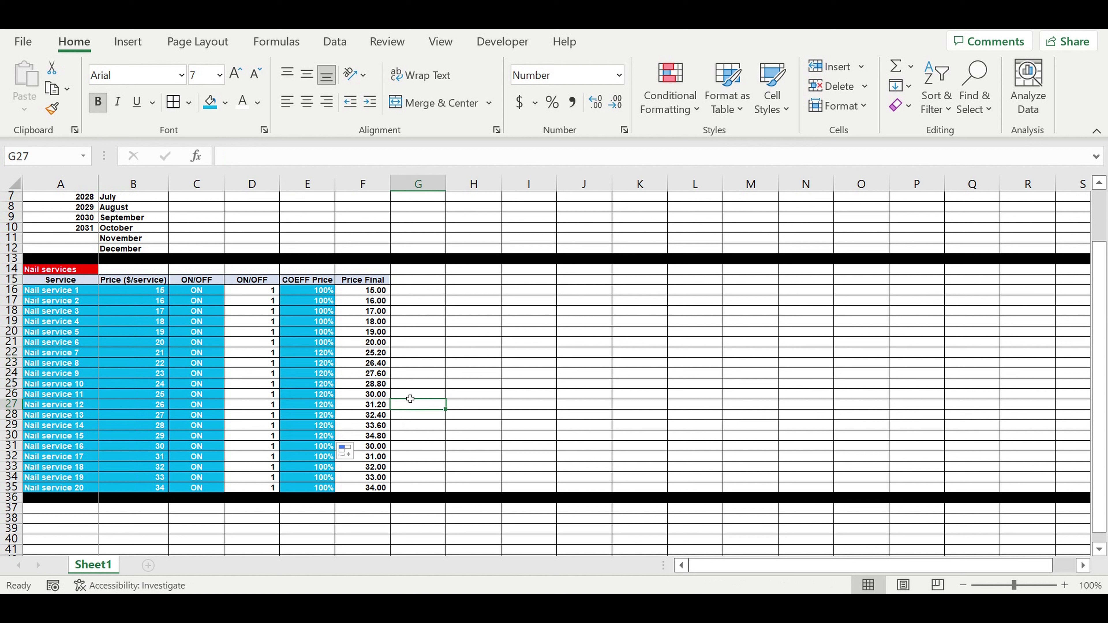
- Restore the COEFF Price to 100% by filling E19 down through E30
left_click(441, 383)
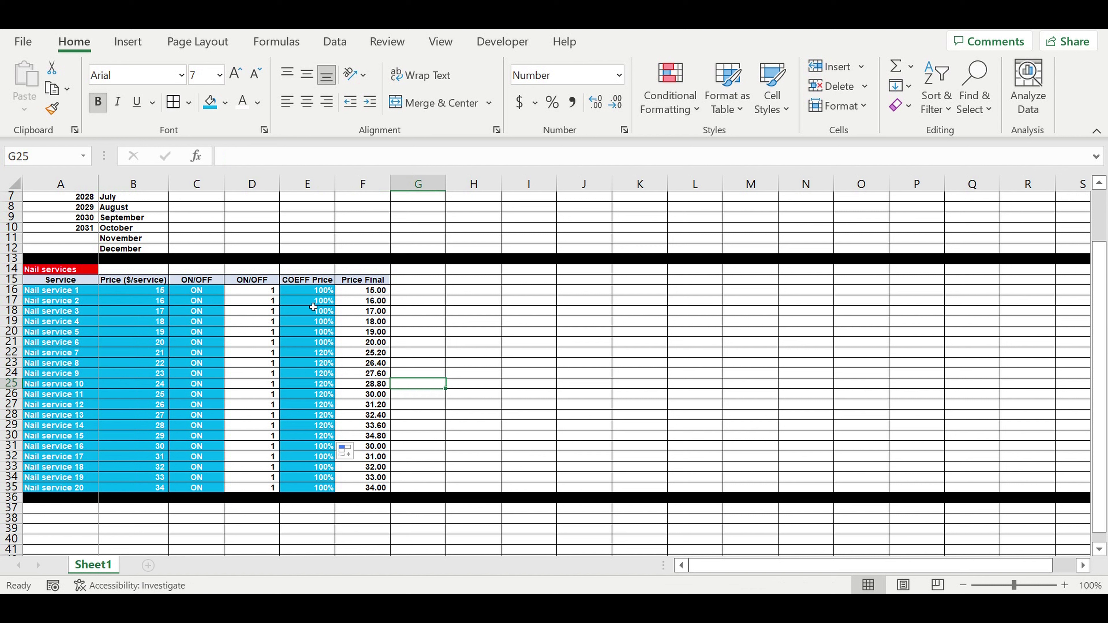
left_click(309, 291)
left_click_drag(308, 319, 309, 487)
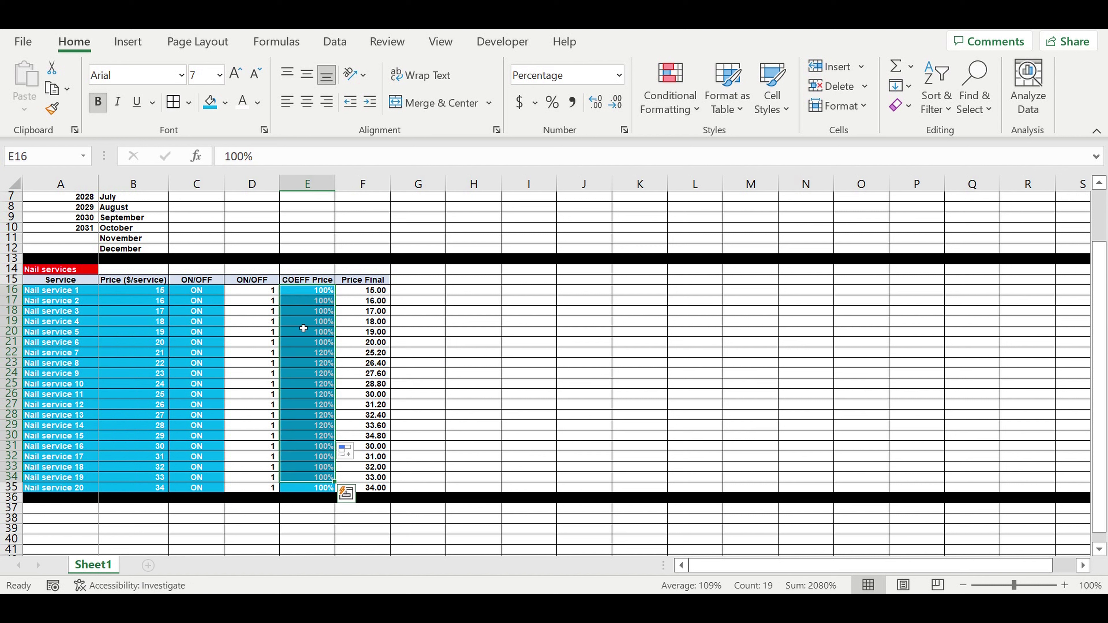
left_click(332, 323)
left_click_drag(334, 331, 333, 439)
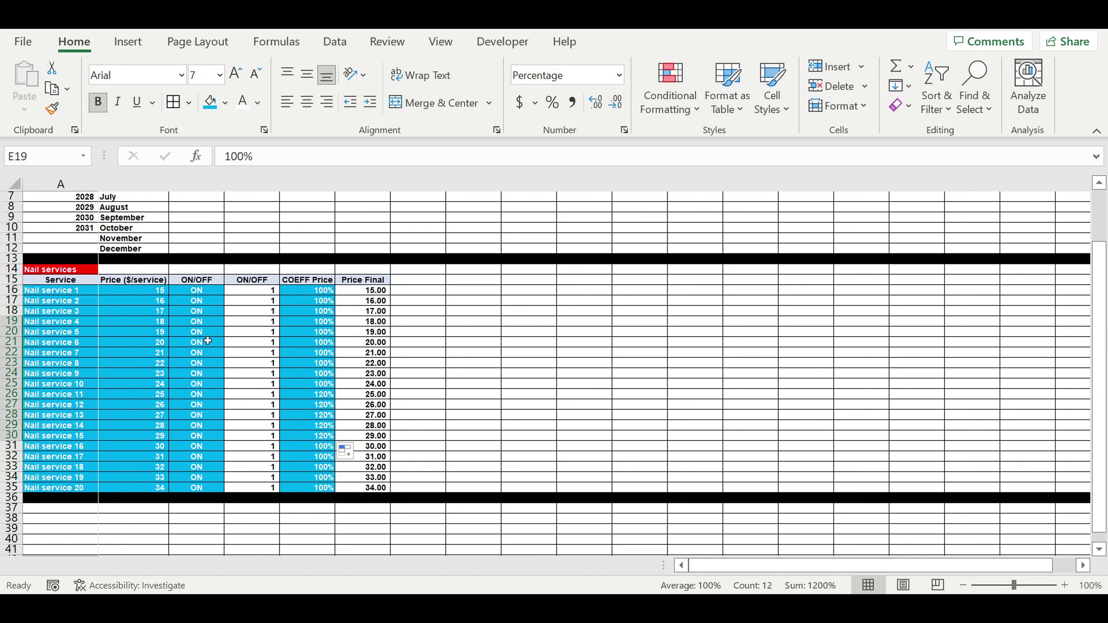
- Review the ON/OFF statuses in C16:C35 and the whole nail services table in A16:F35
left_click_drag(201, 295, 201, 488)
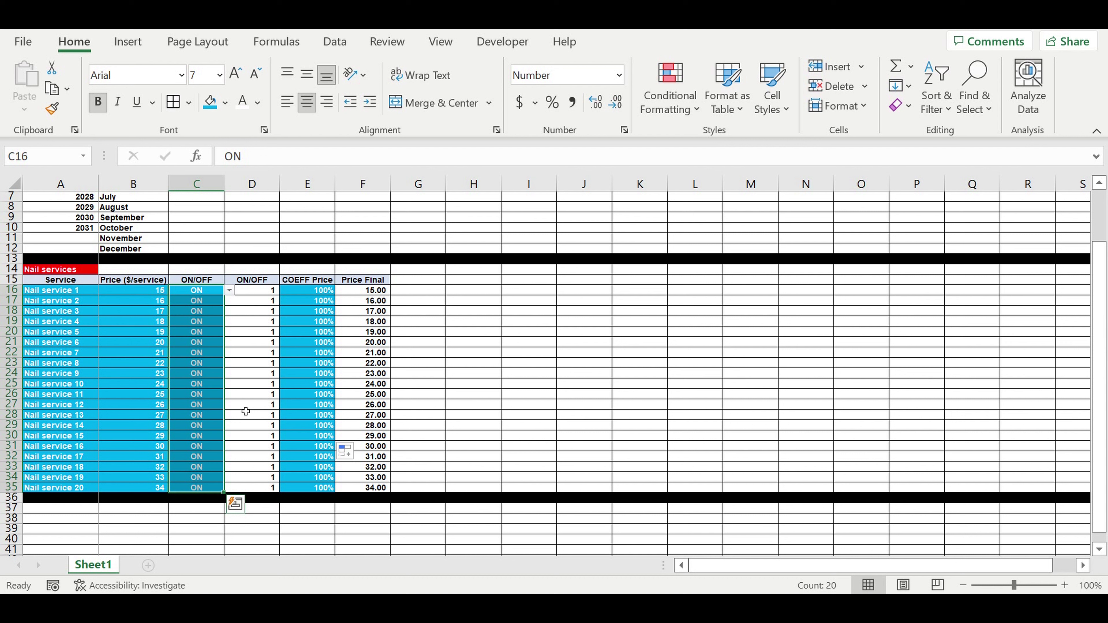
left_click(201, 367)
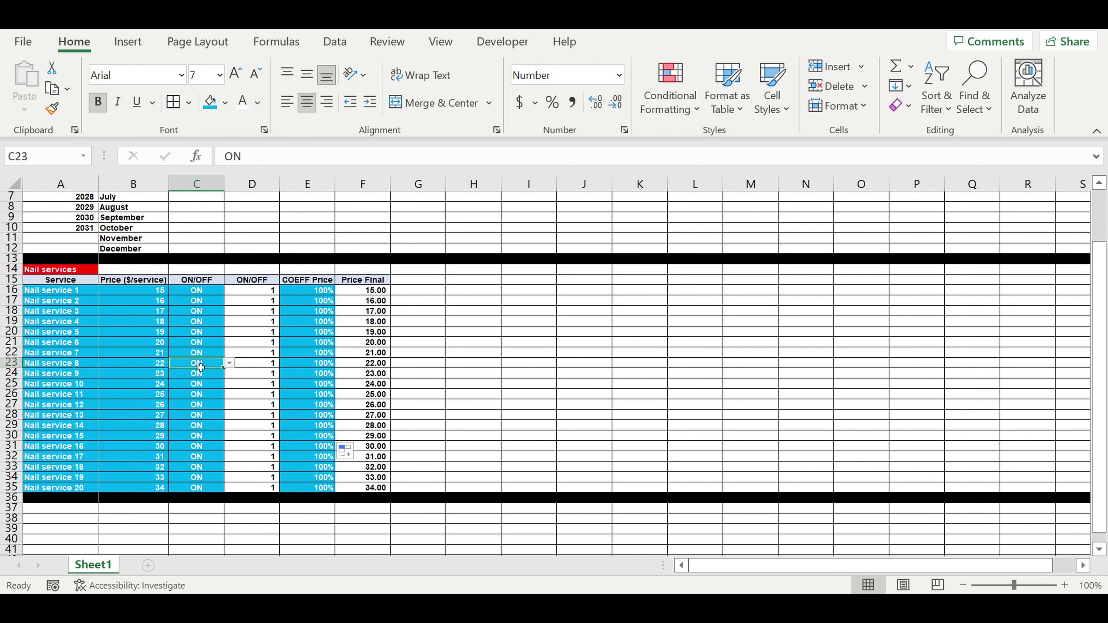
left_click(258, 383)
left_click_drag(59, 291, 342, 489)
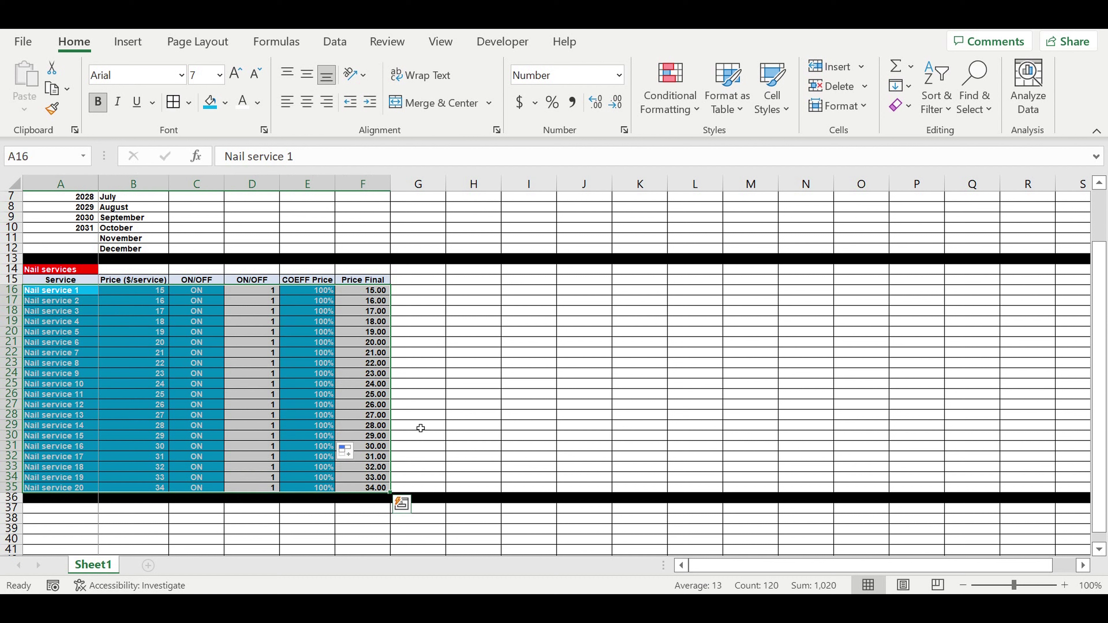